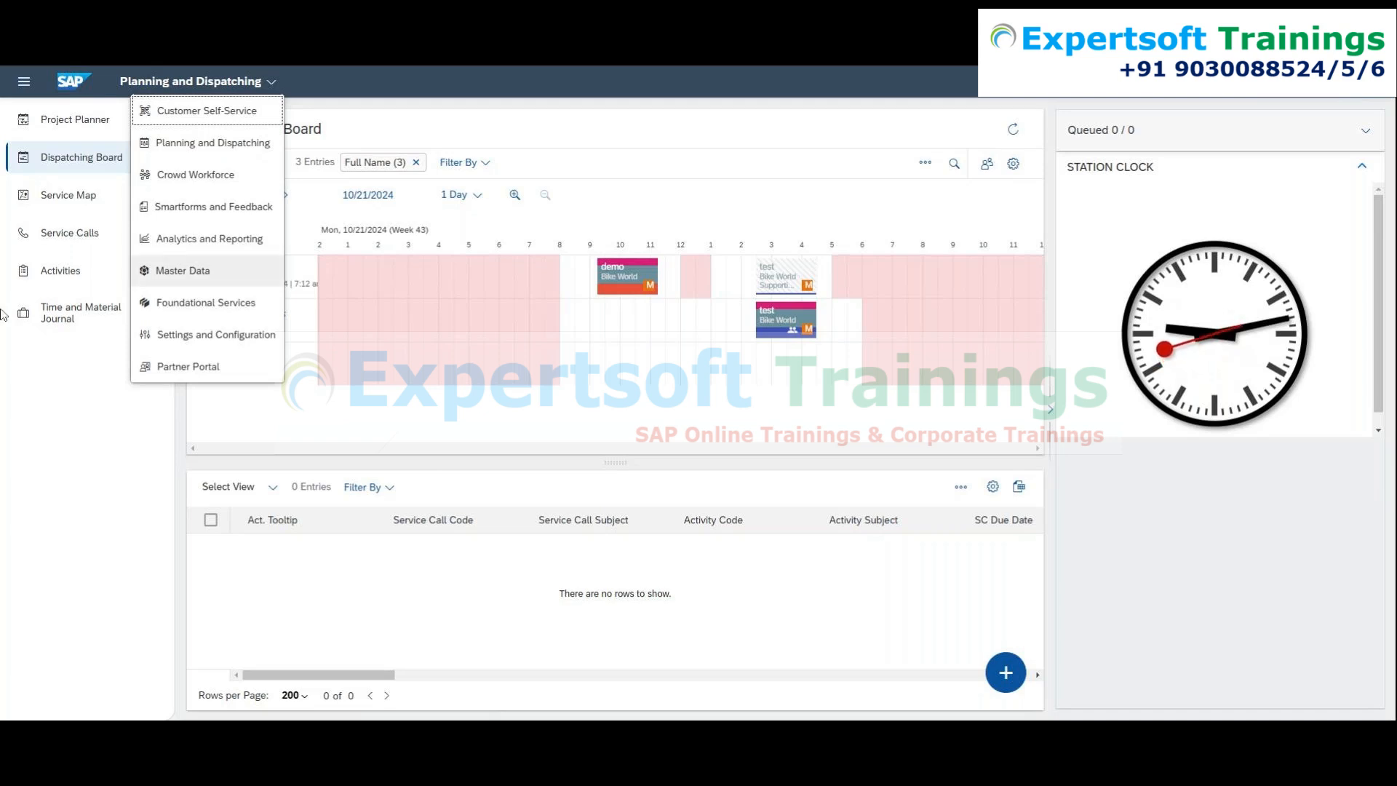
Start a new service call from the Service Calls list and enter the subject "AC is not working".
left_click(87, 424)
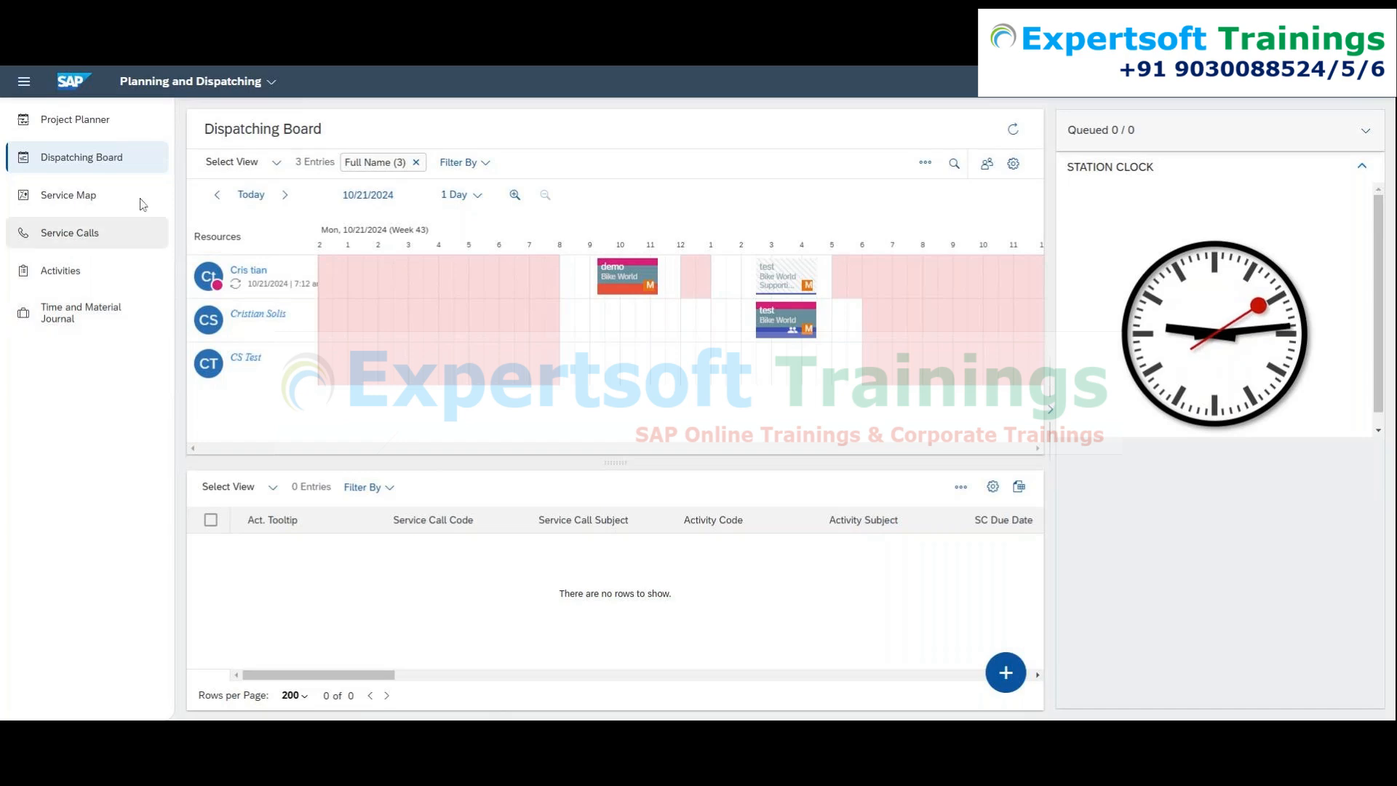
left_click(90, 233)
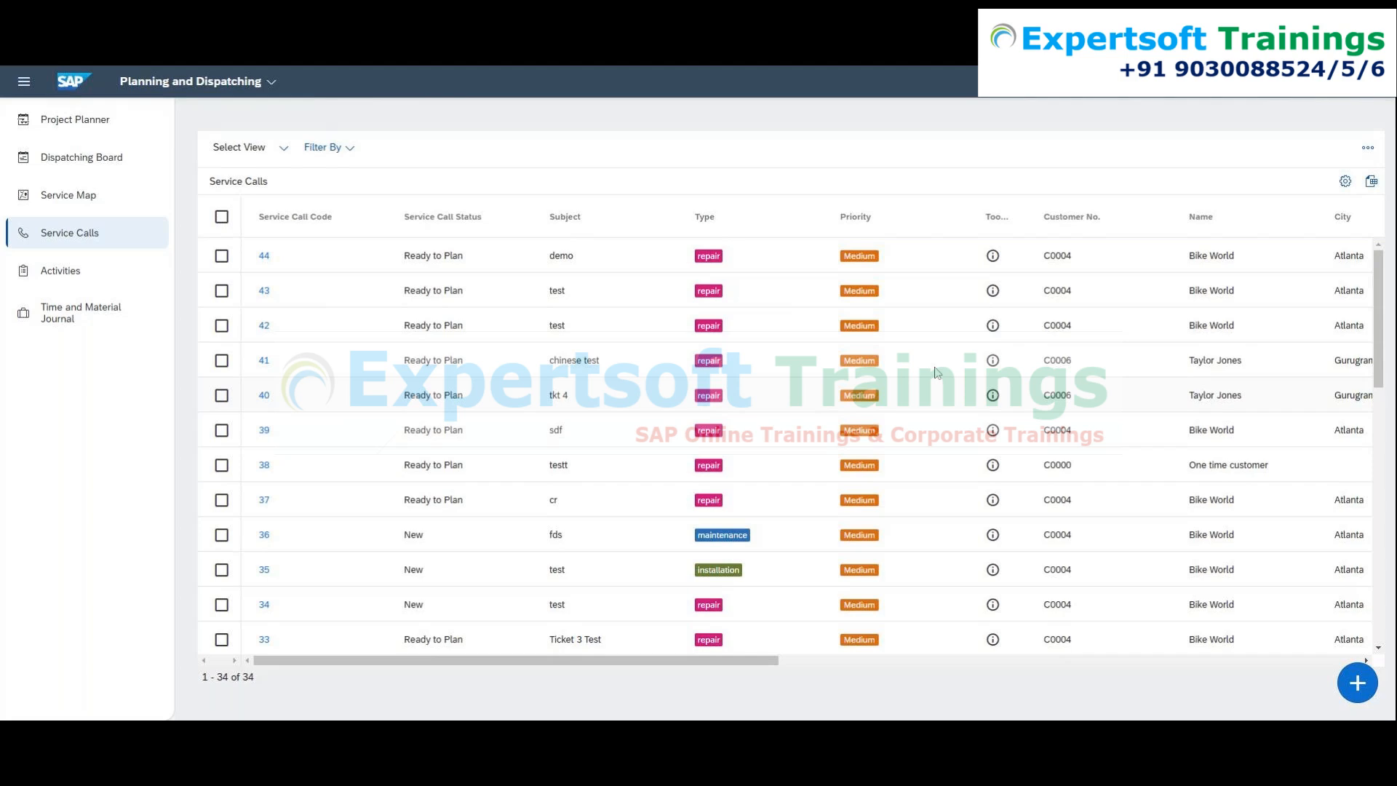
left_click(1354, 686)
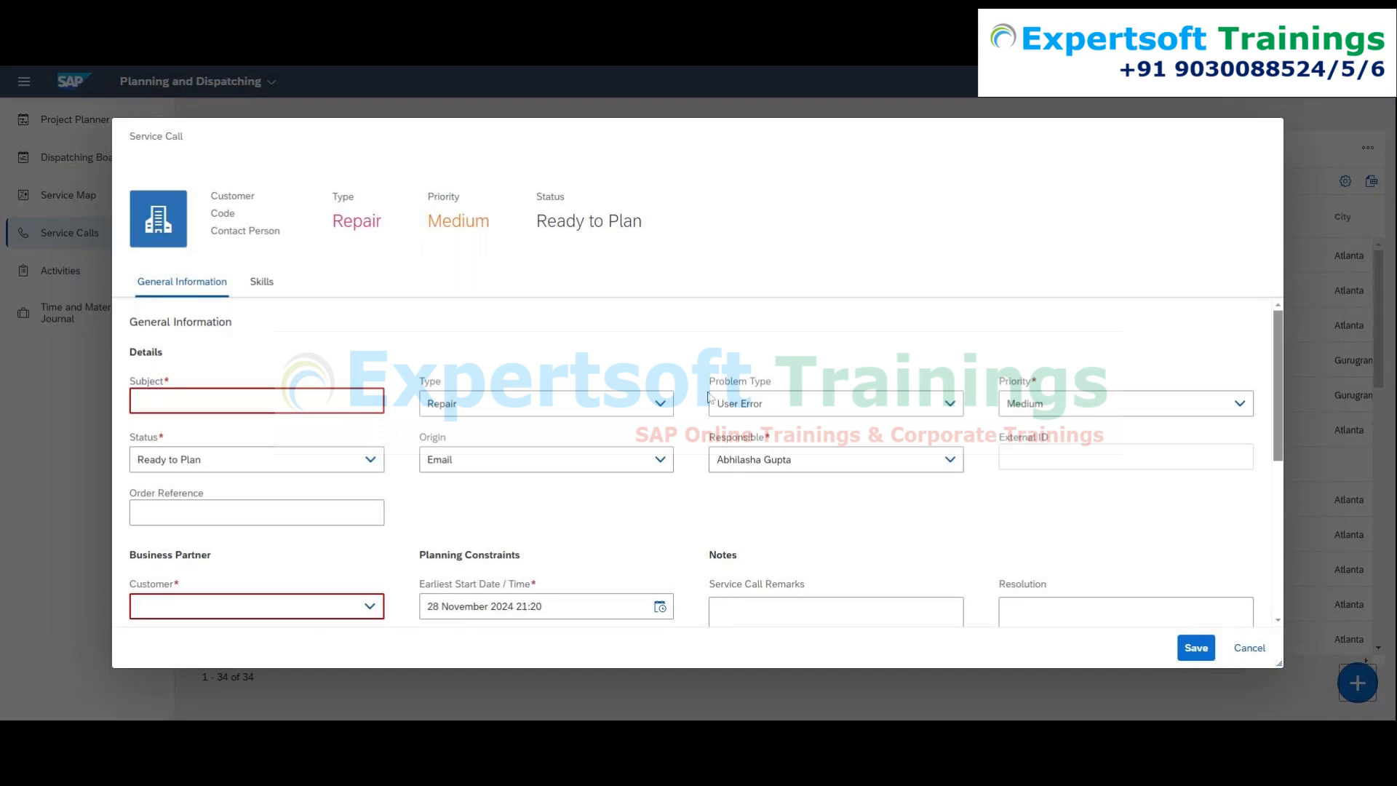
left_click(257, 401)
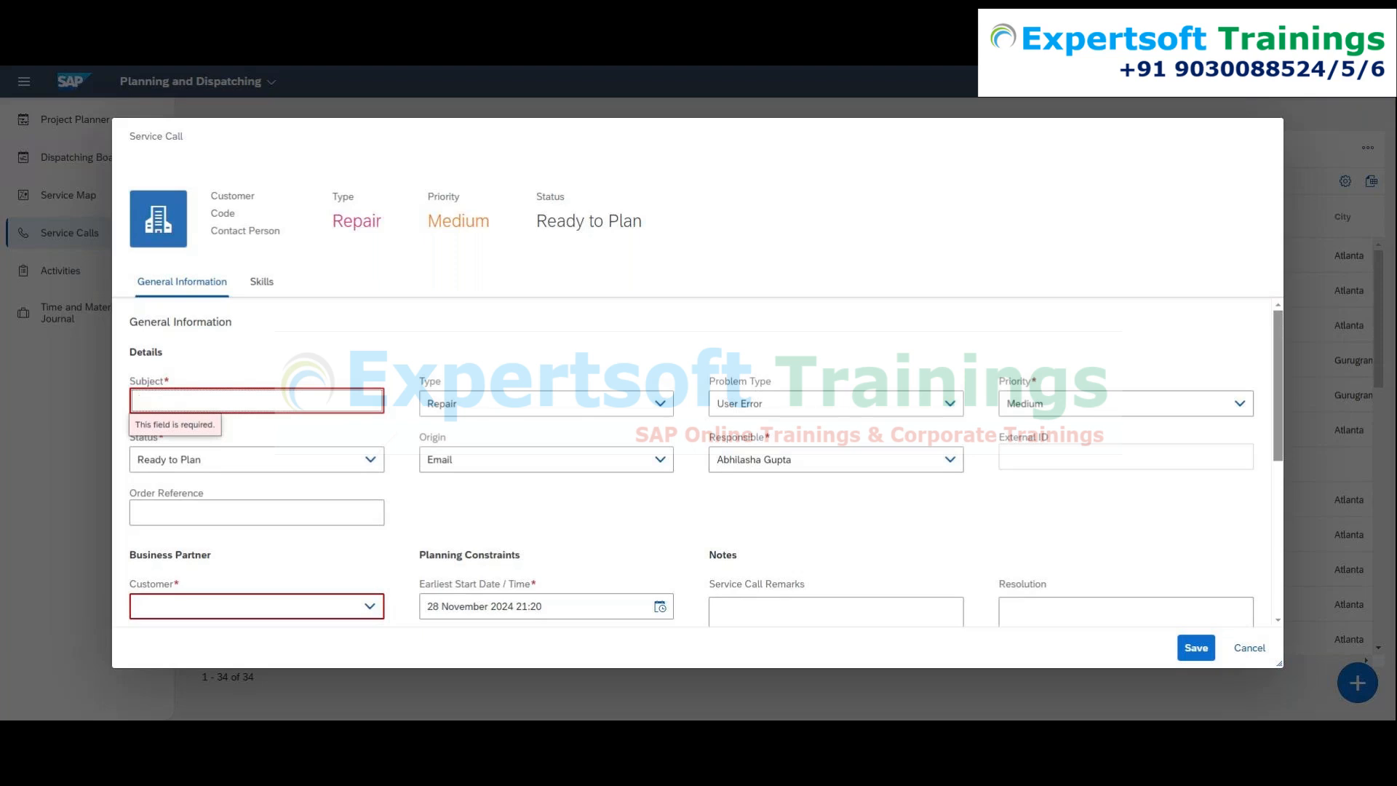
type("AC is not work")
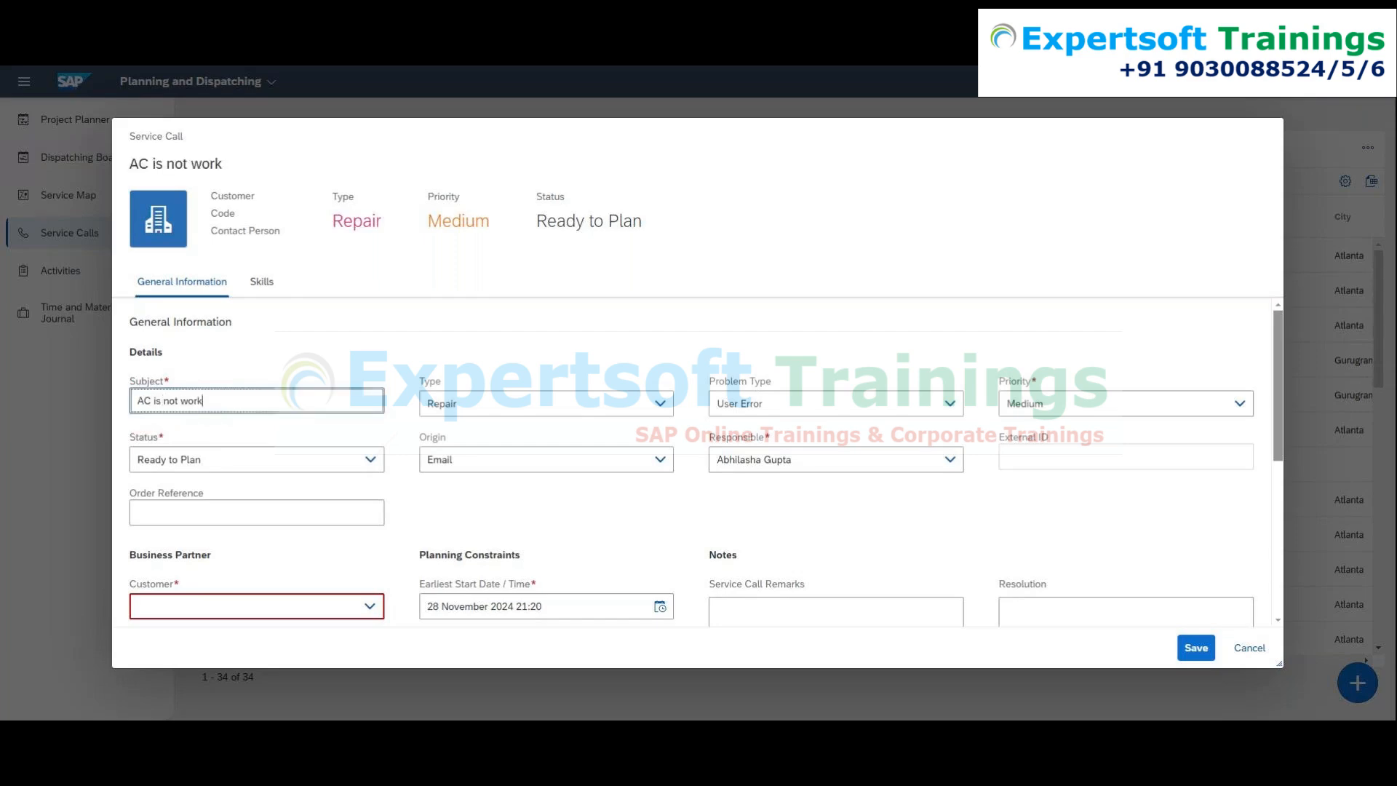
type("ing")
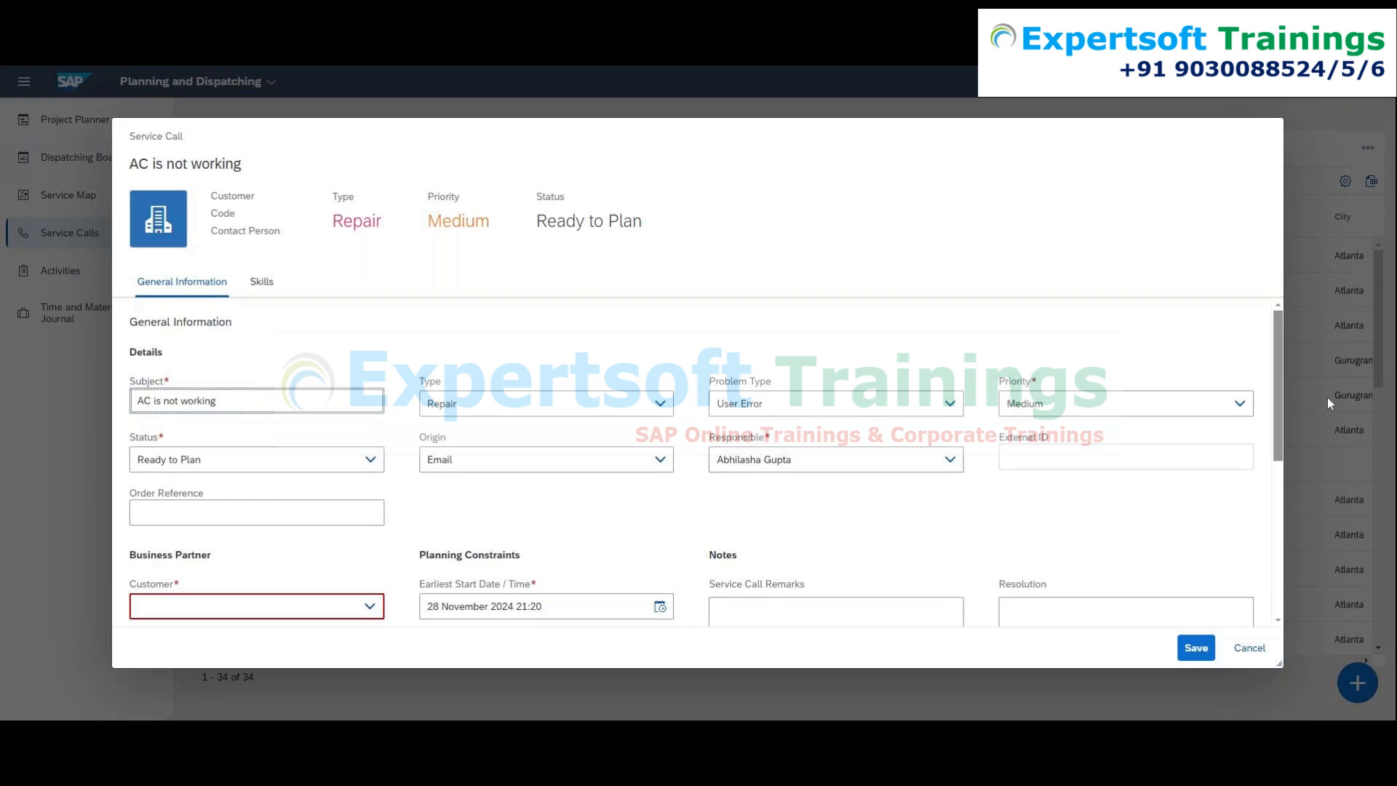
Set the service call's type to Maintenance, its problem type to Unknown and its priority to Medium.
left_click(663, 404)
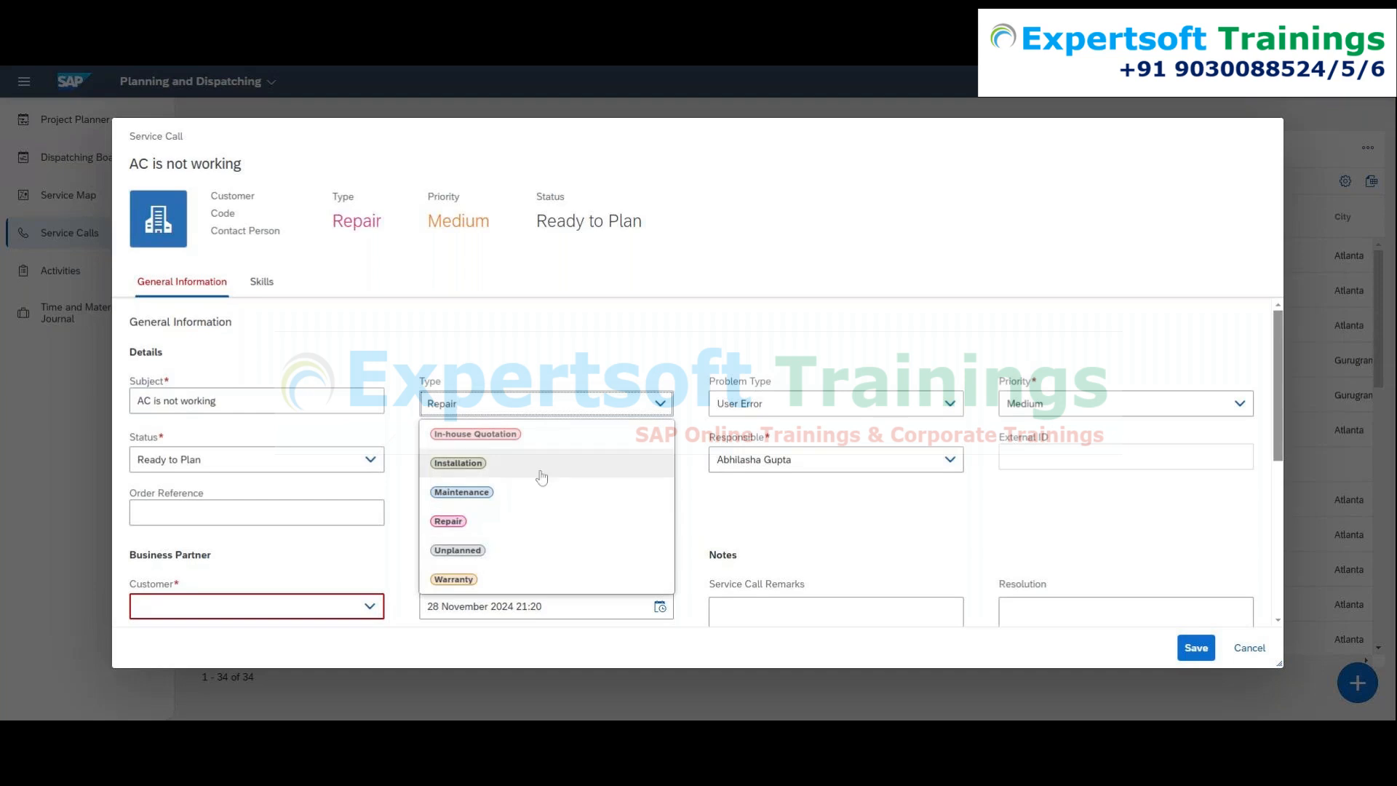
left_click(497, 506)
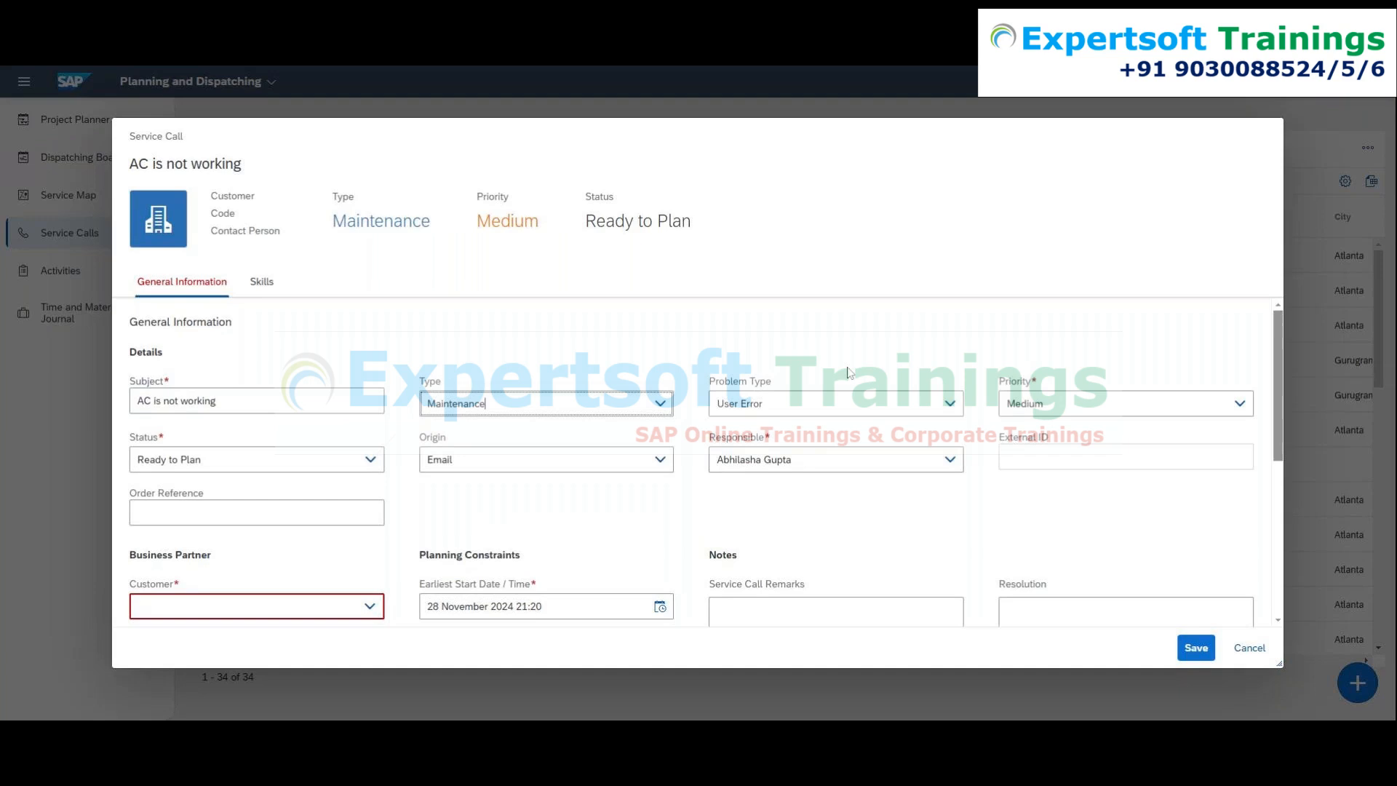
left_click(946, 404)
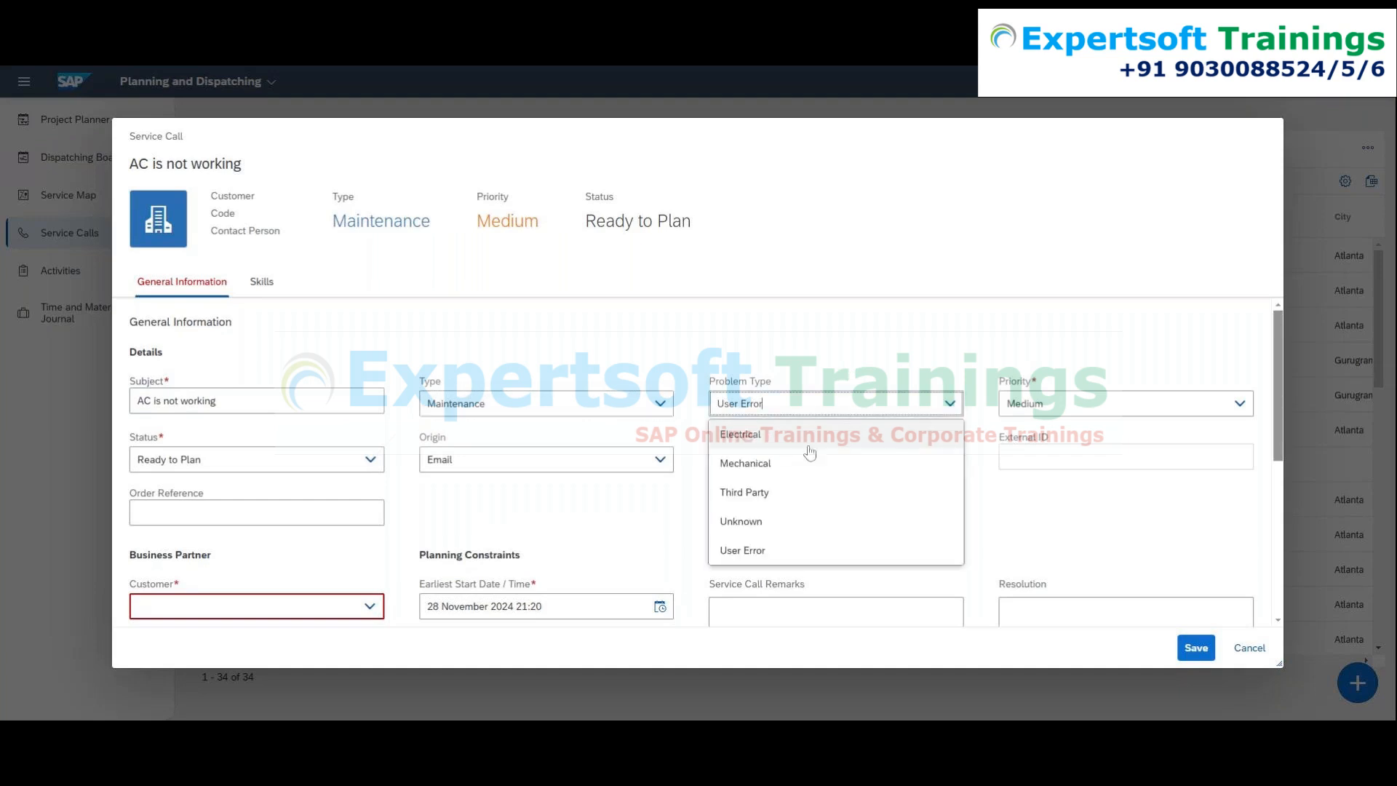
left_click(808, 525)
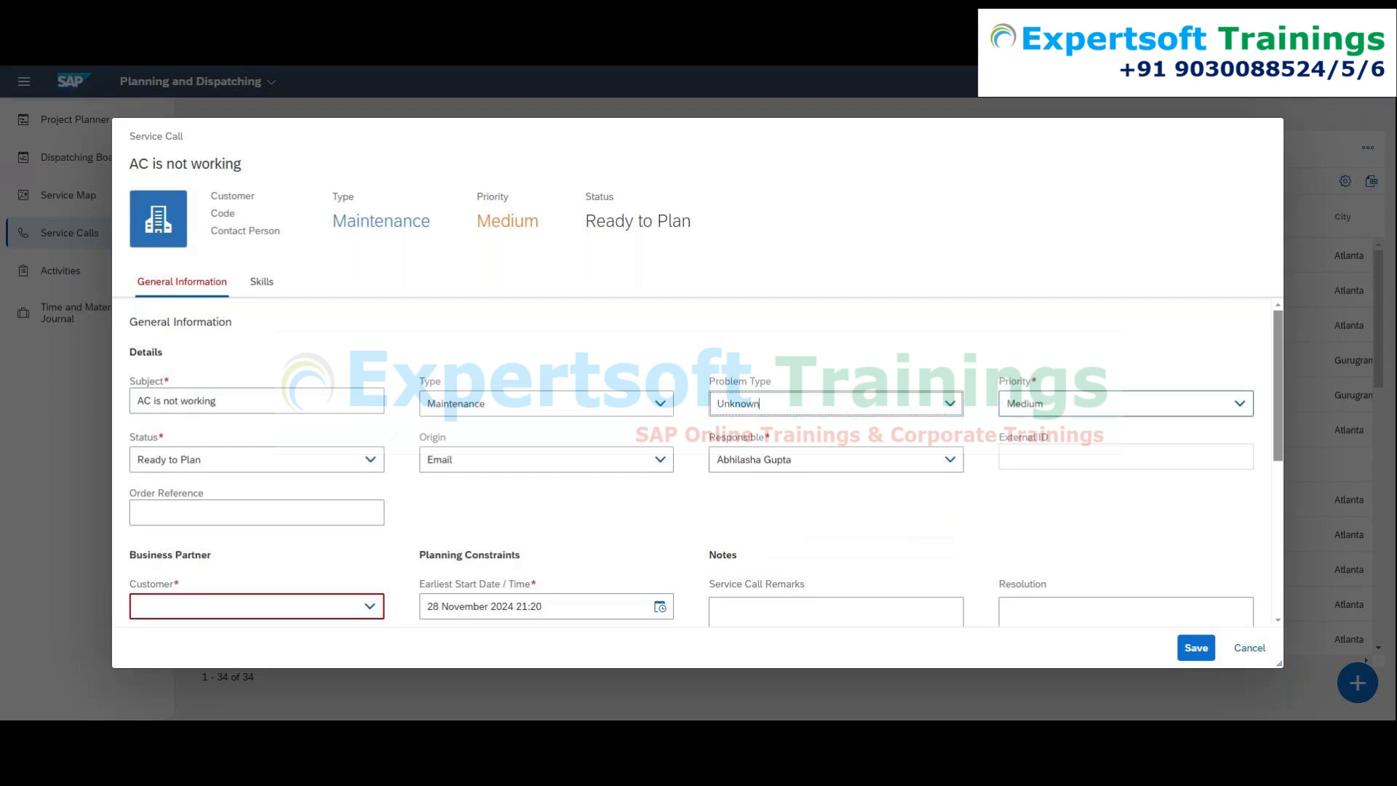
left_click(1240, 403)
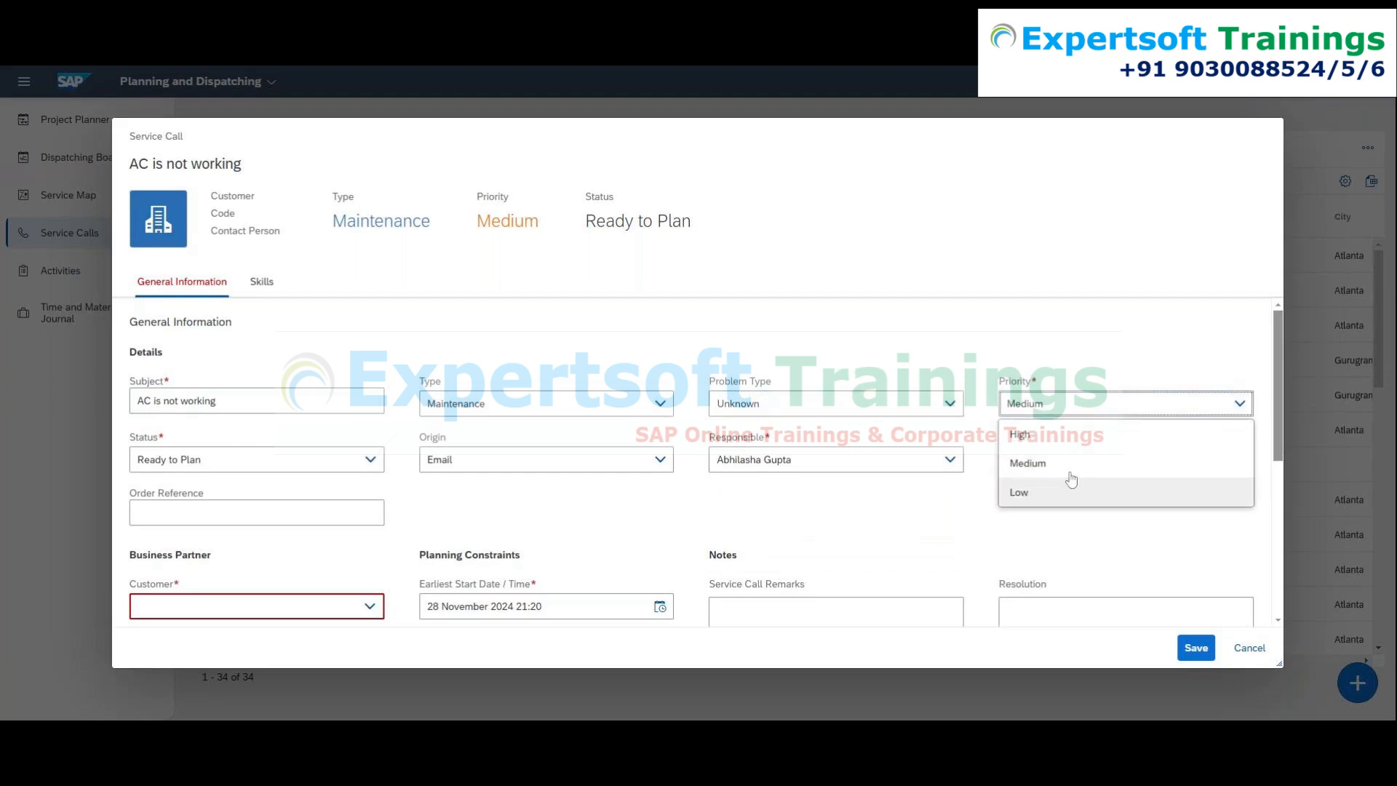
left_click(1048, 463)
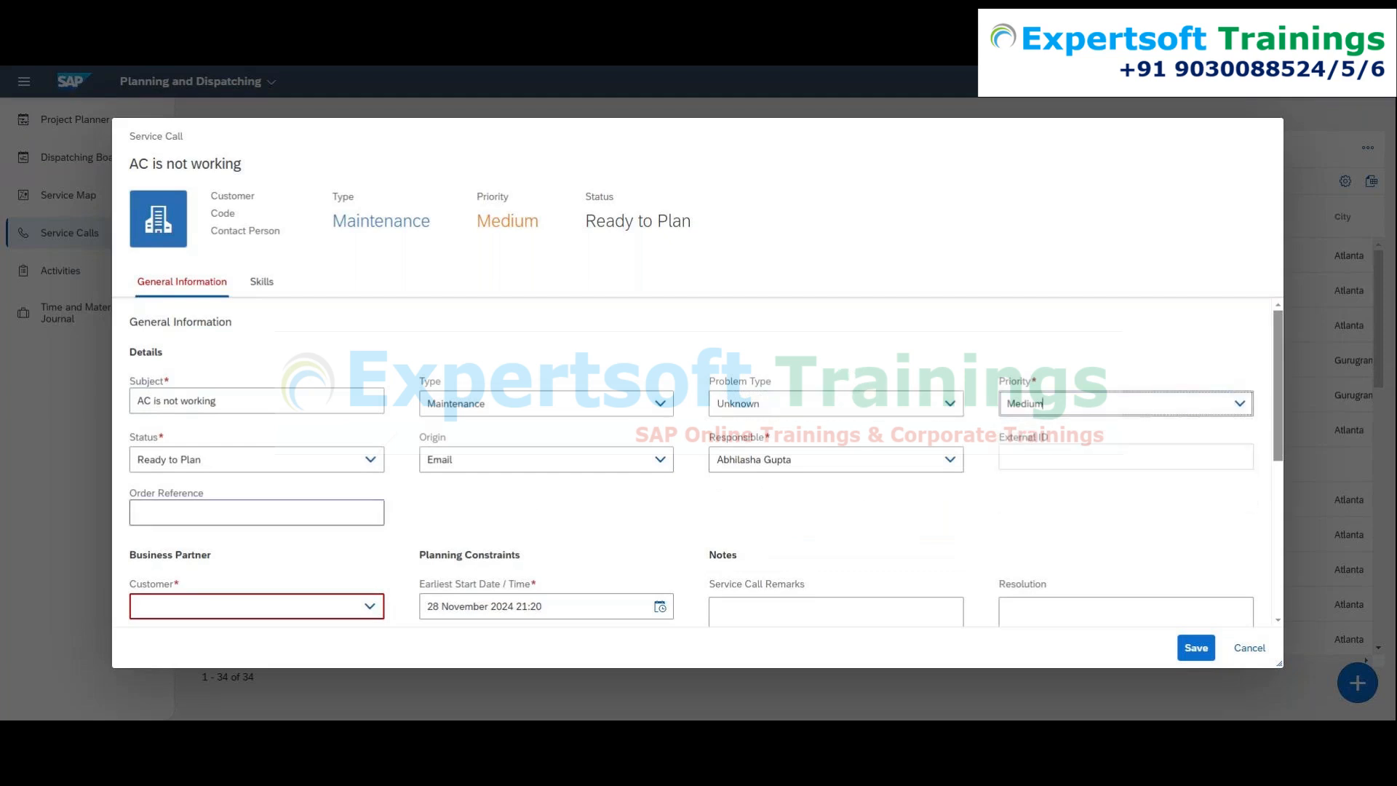
Set the service call's status to New and its origin to Telephone.
left_click(366, 460)
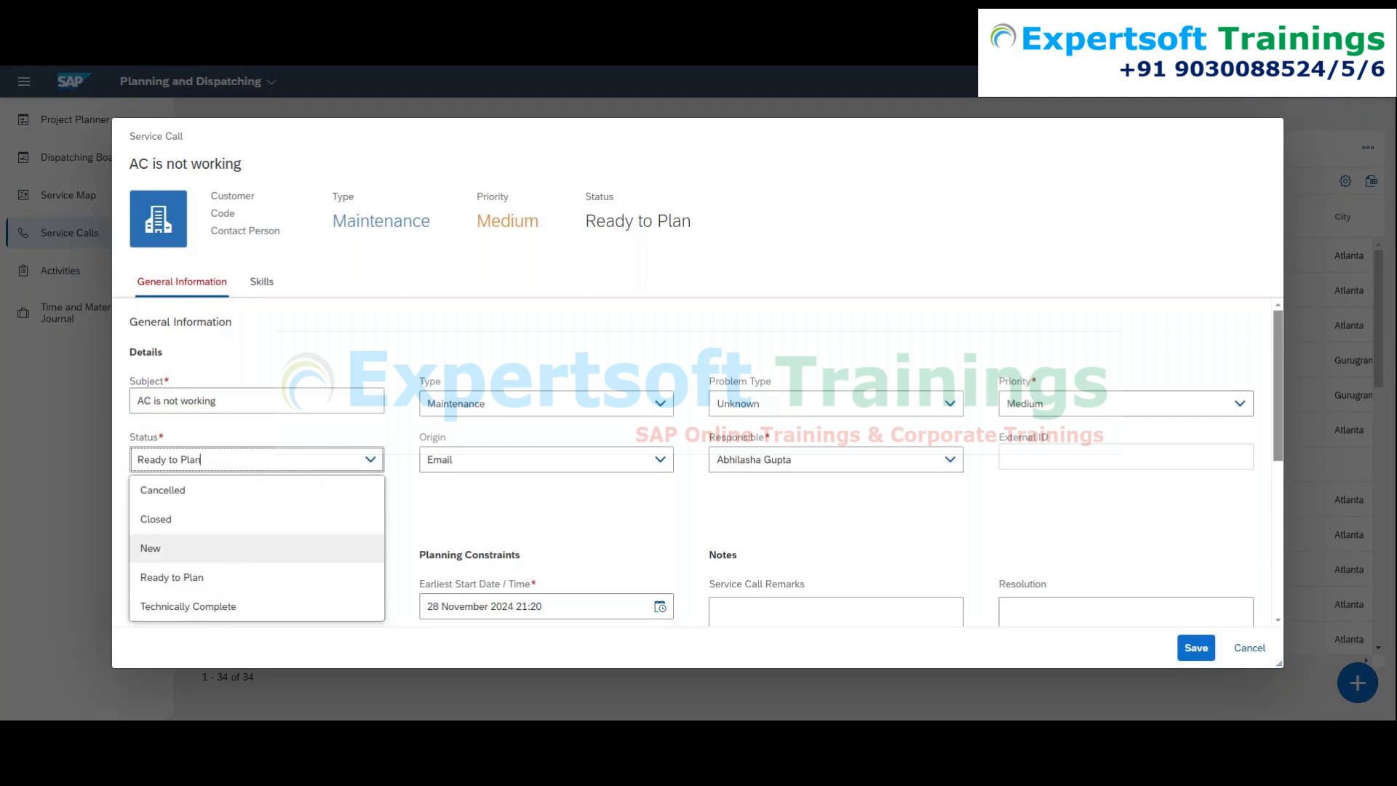
left_click(225, 551)
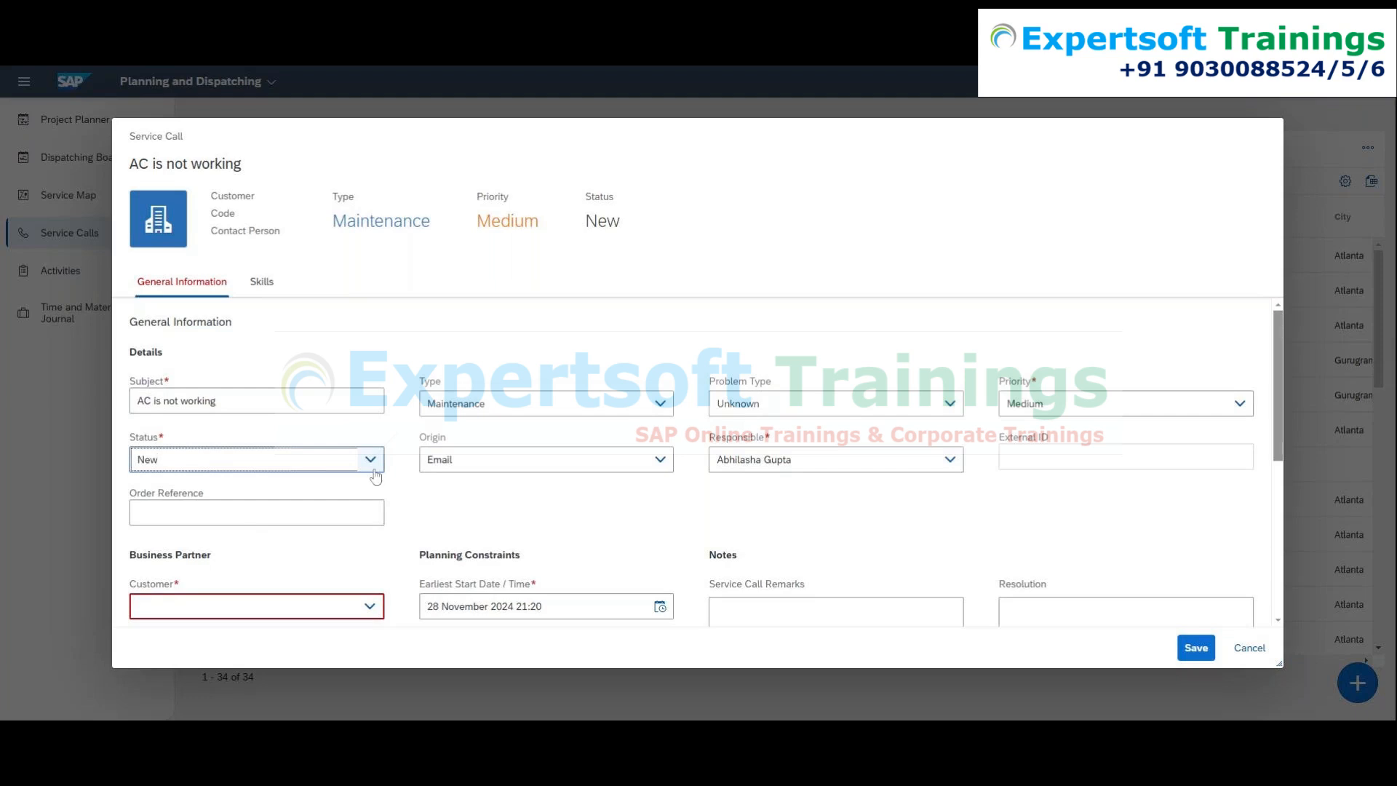
left_click(371, 463)
left_click(583, 492)
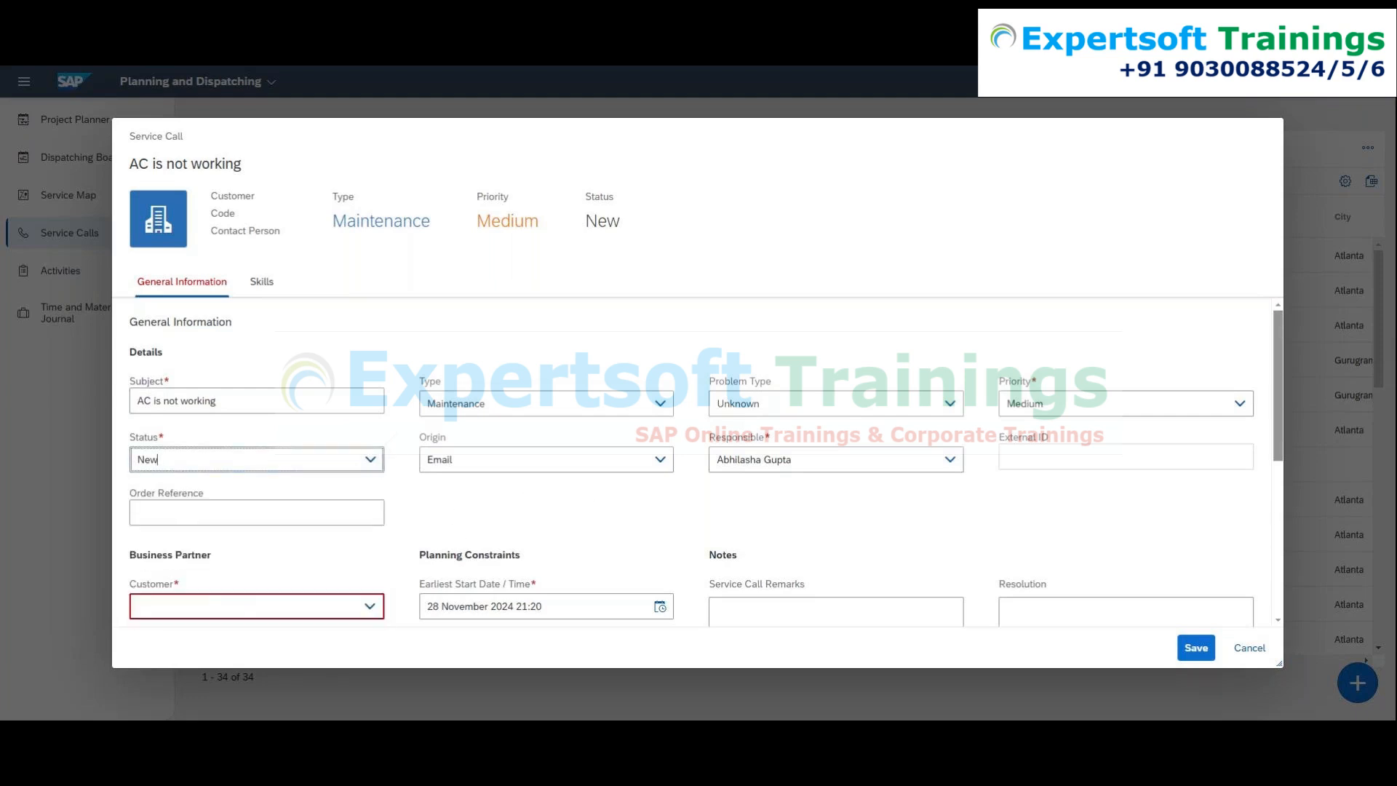
left_click(660, 460)
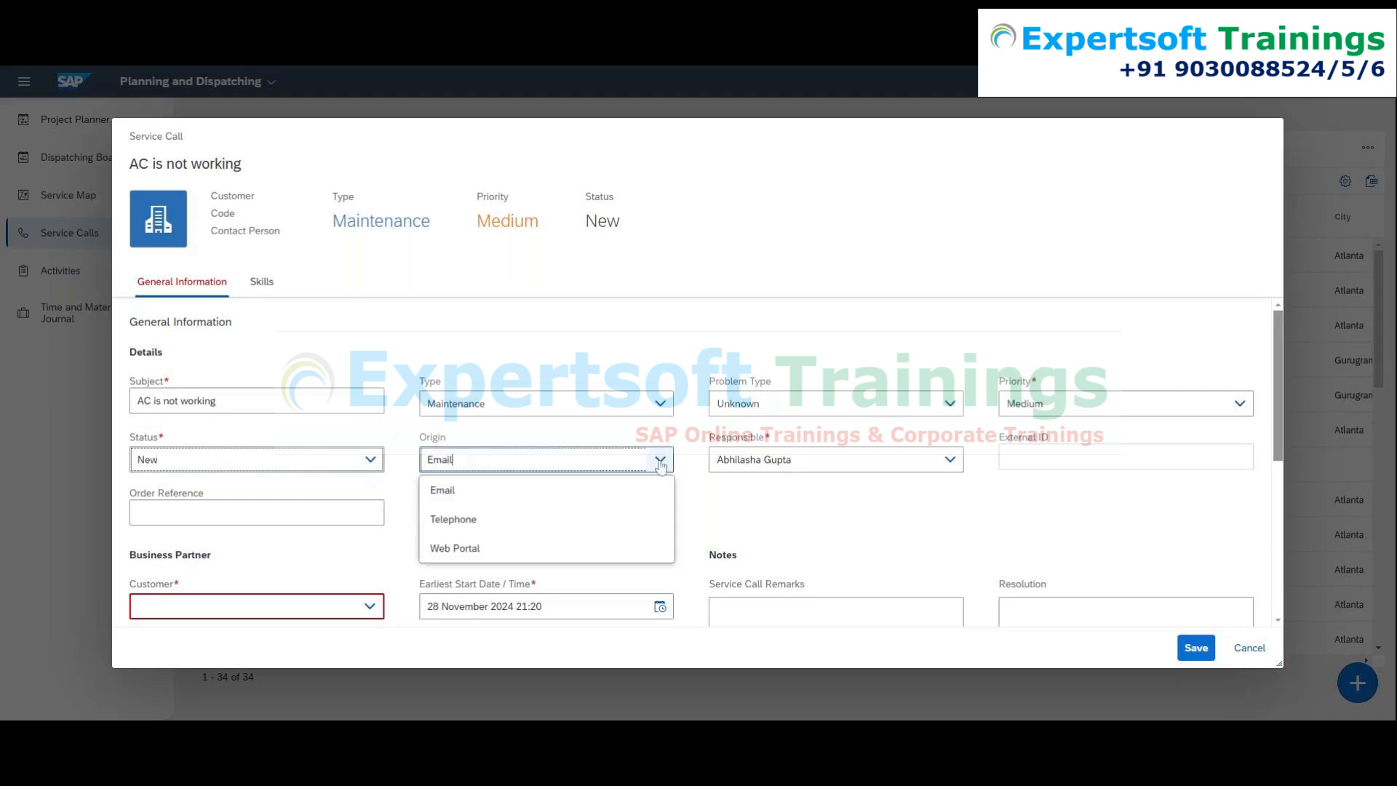
left_click(559, 524)
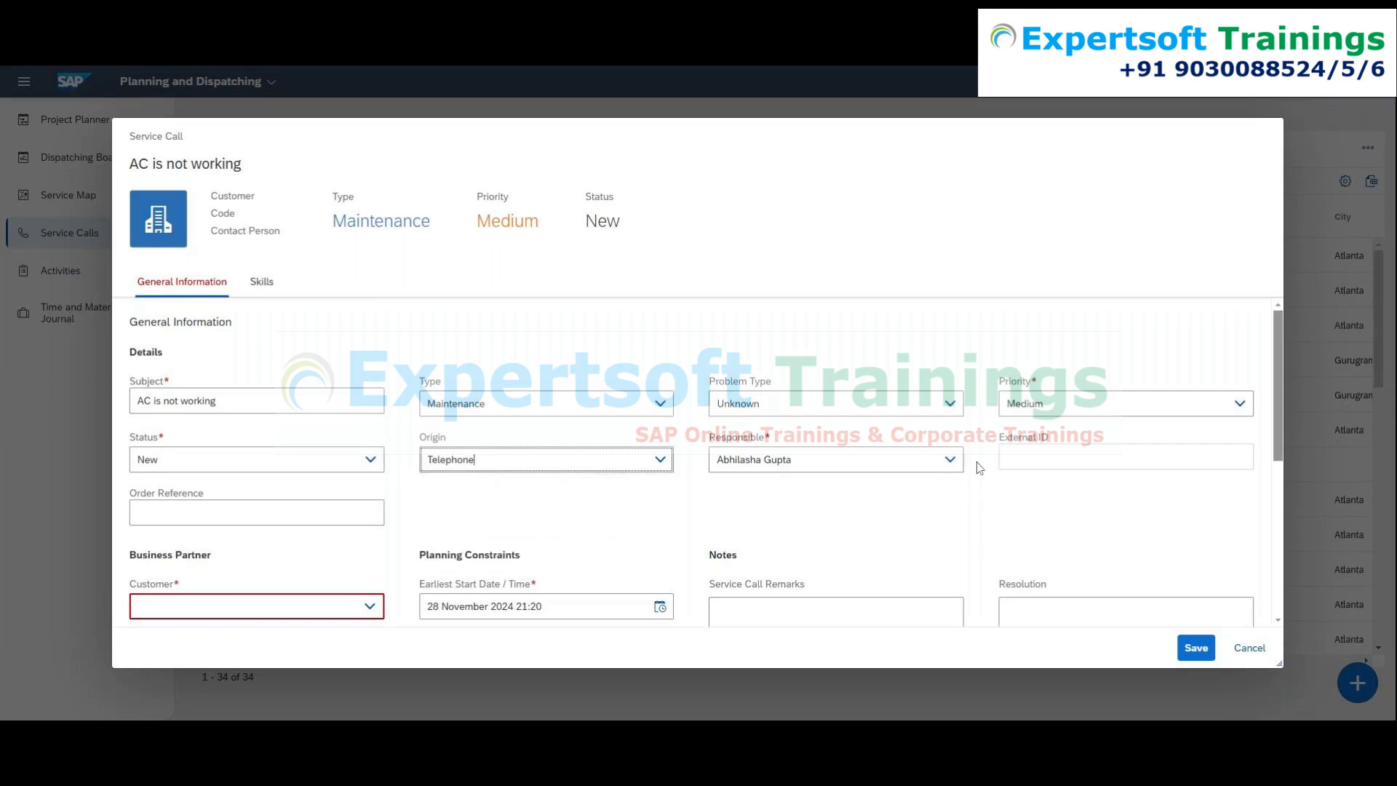
Assign Crowd admin as the person responsible for the service call.
left_click(950, 459)
left_click(800, 381)
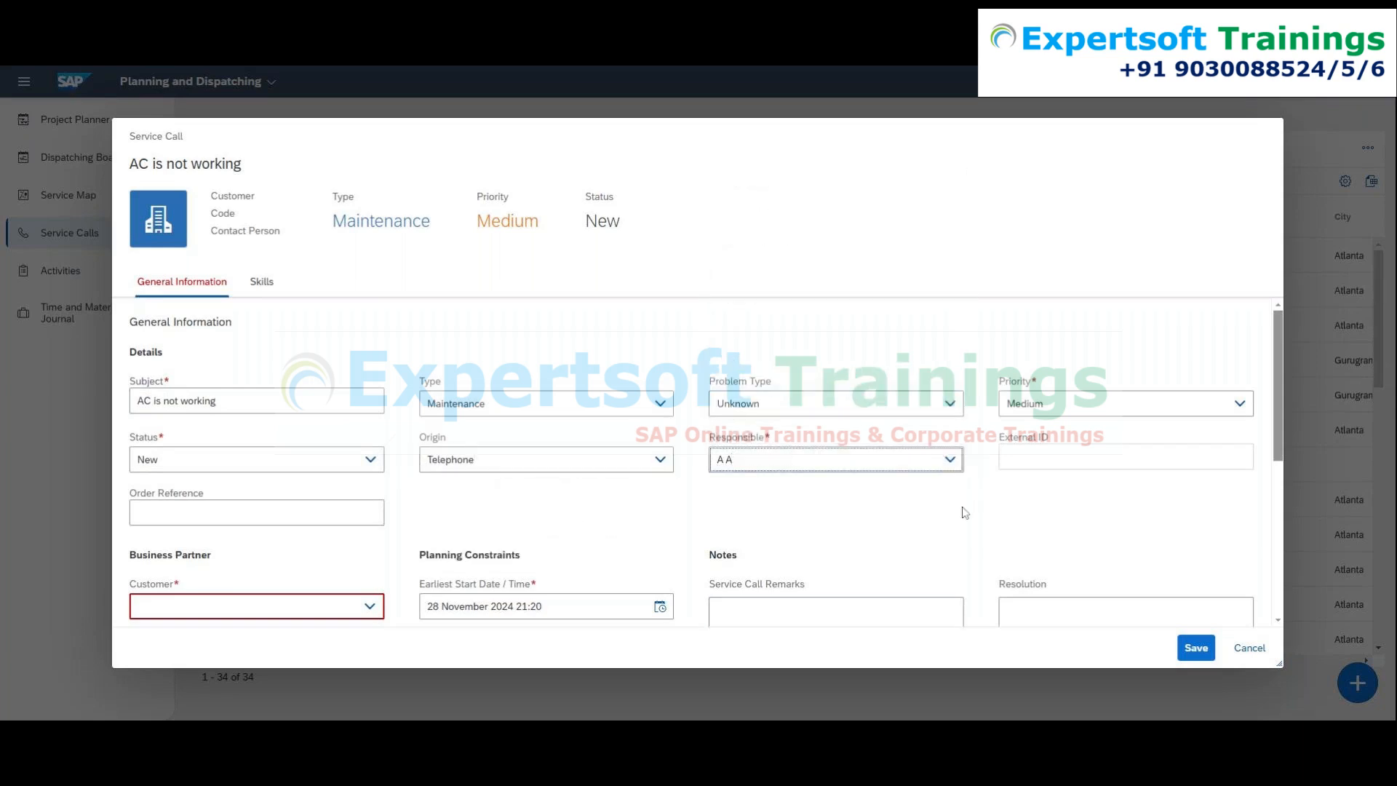
left_click(950, 459)
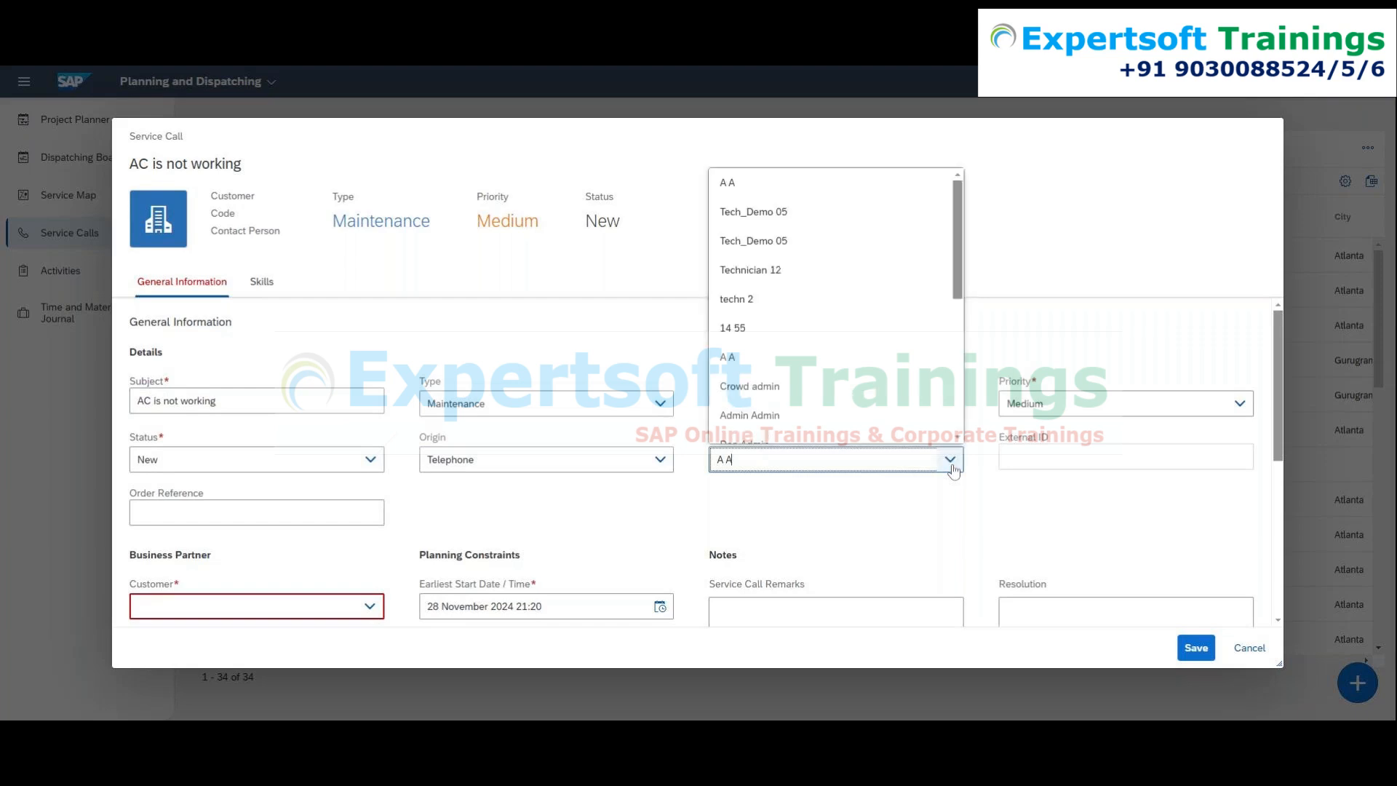
left_click(850, 390)
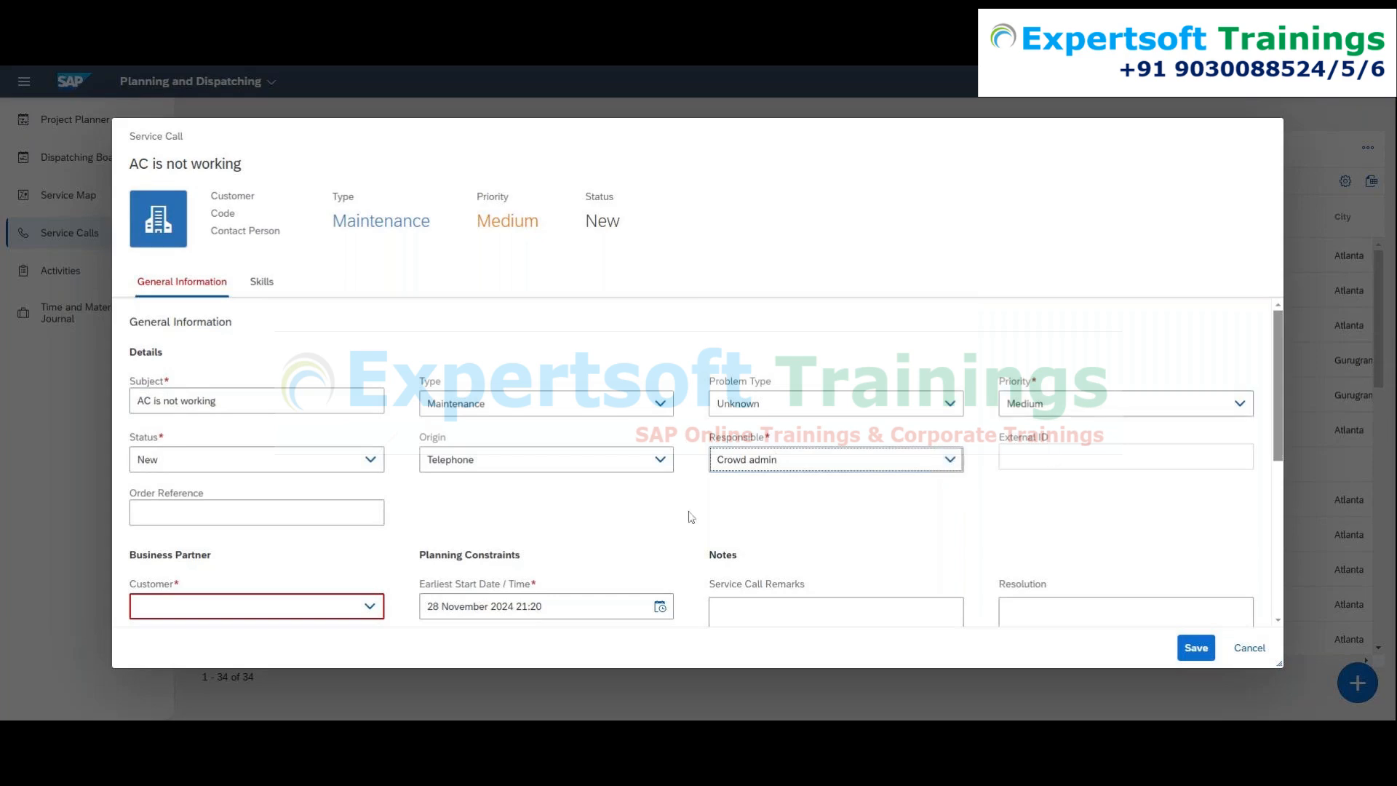
Select Bike World as the customer of the service call.
scroll(586, 399, "down", 1)
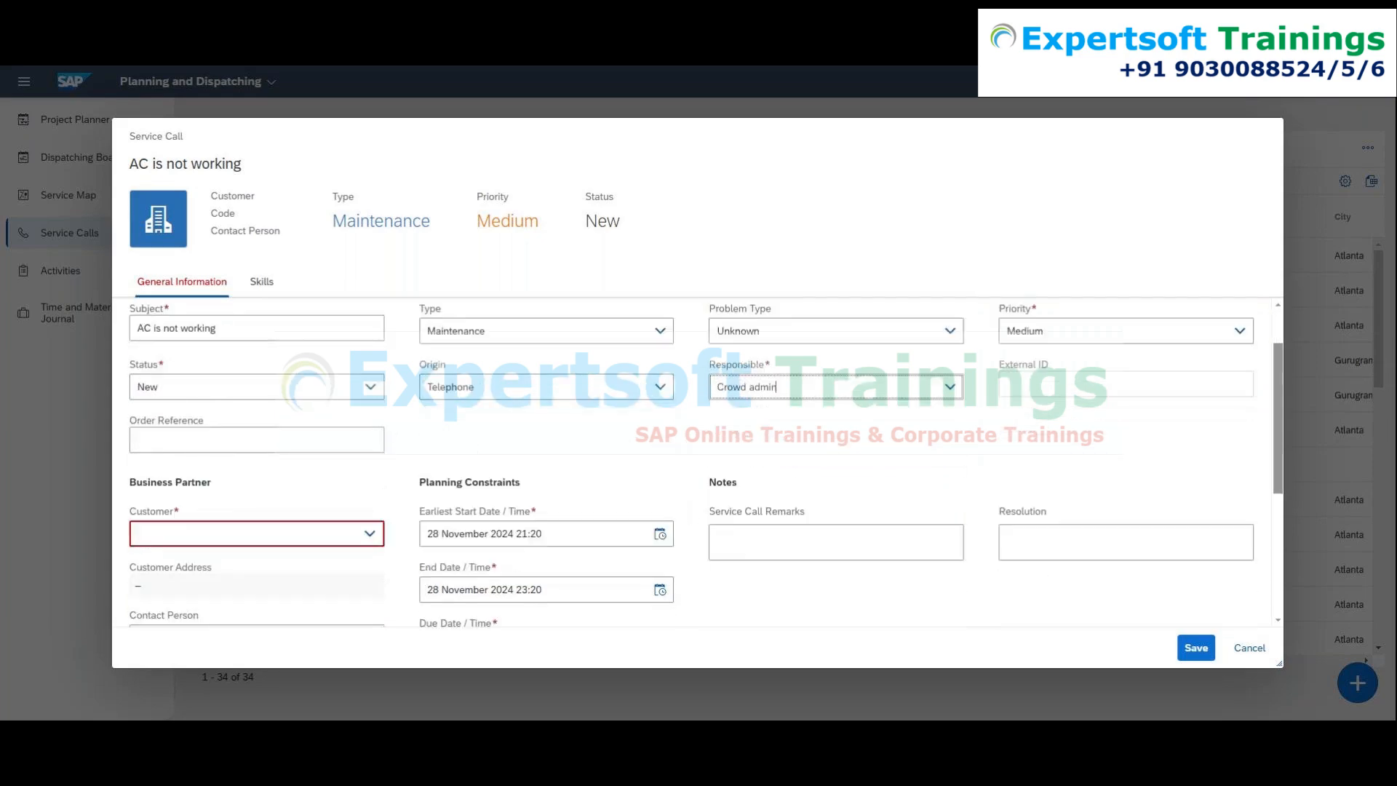
left_click(370, 533)
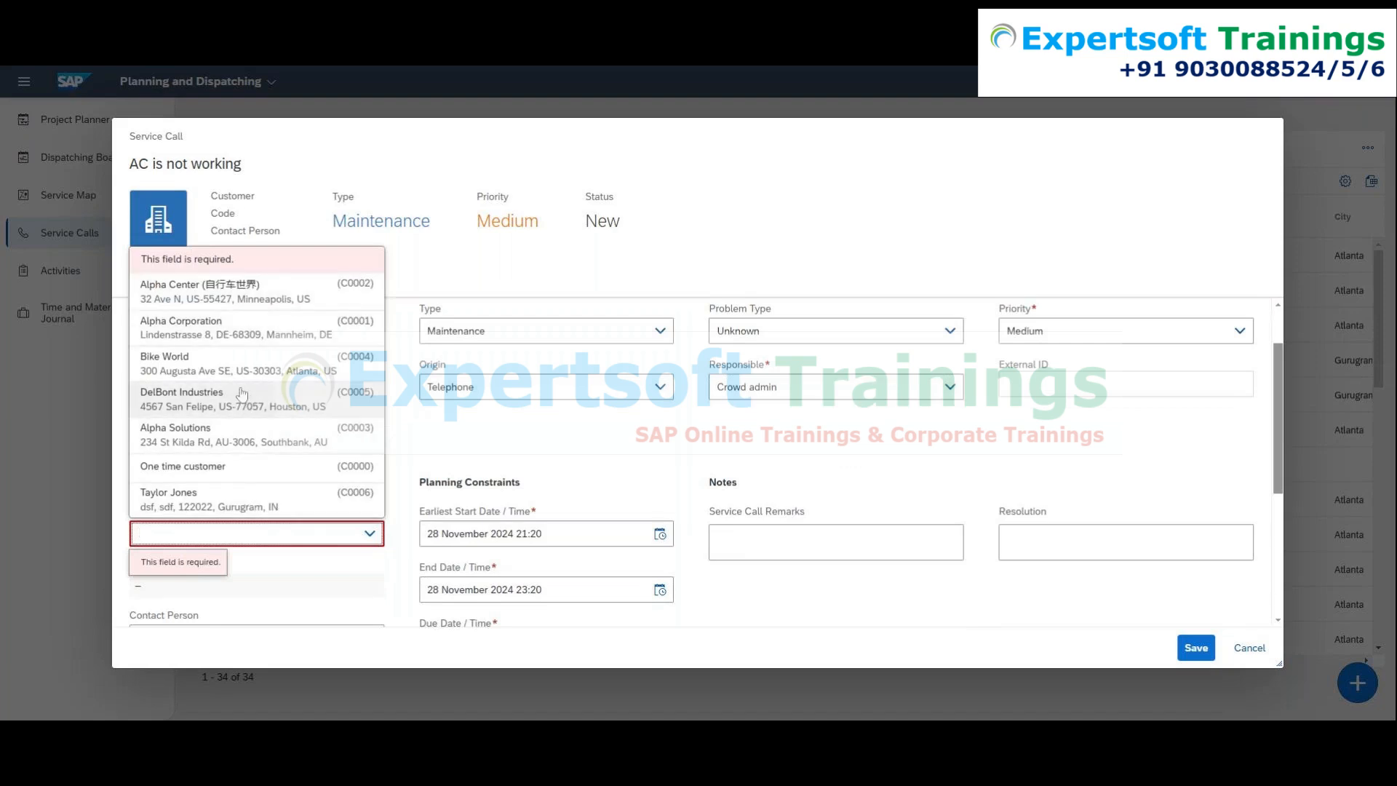
left_click(237, 366)
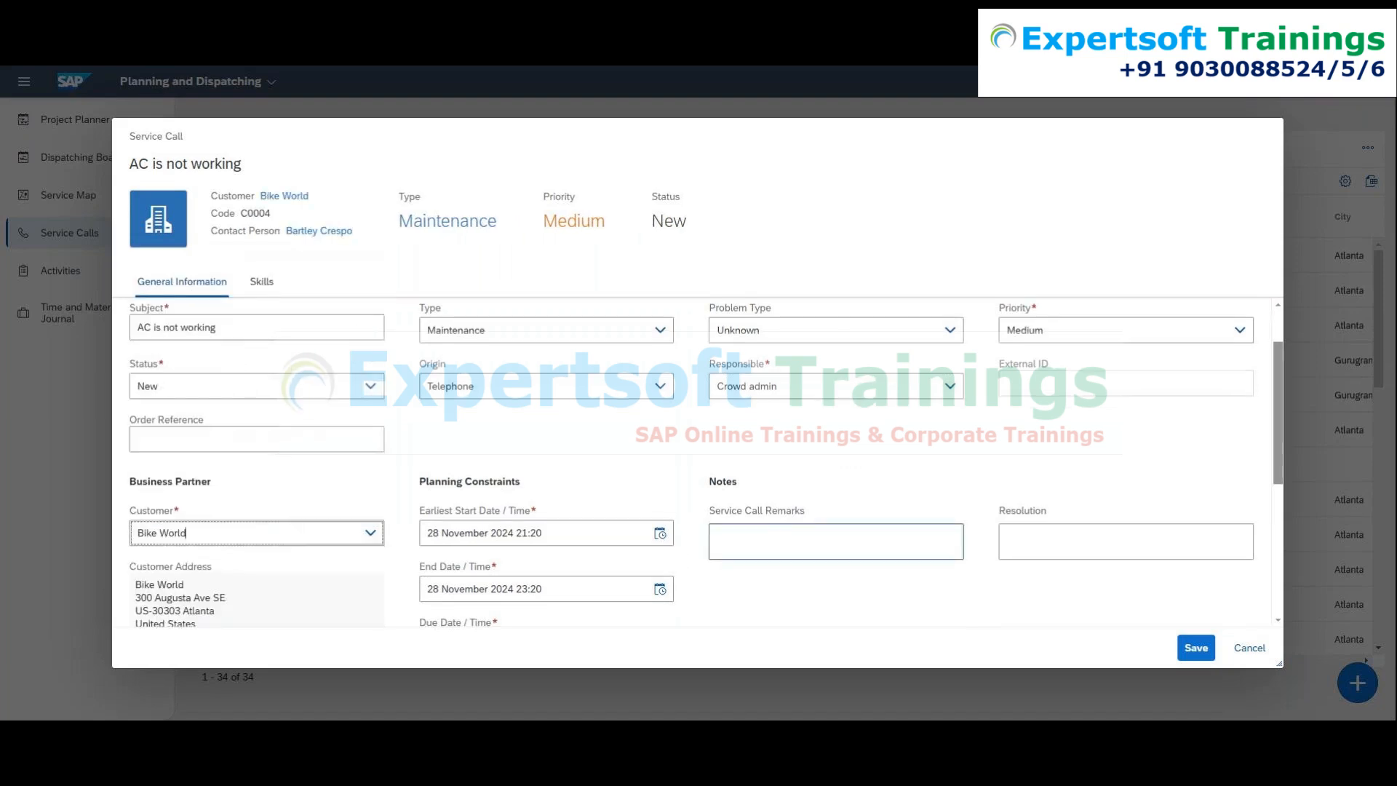
Examine the customer address, the available contact persons and the planning constraint dates of the service call.
scroll(744, 553, "down", 2)
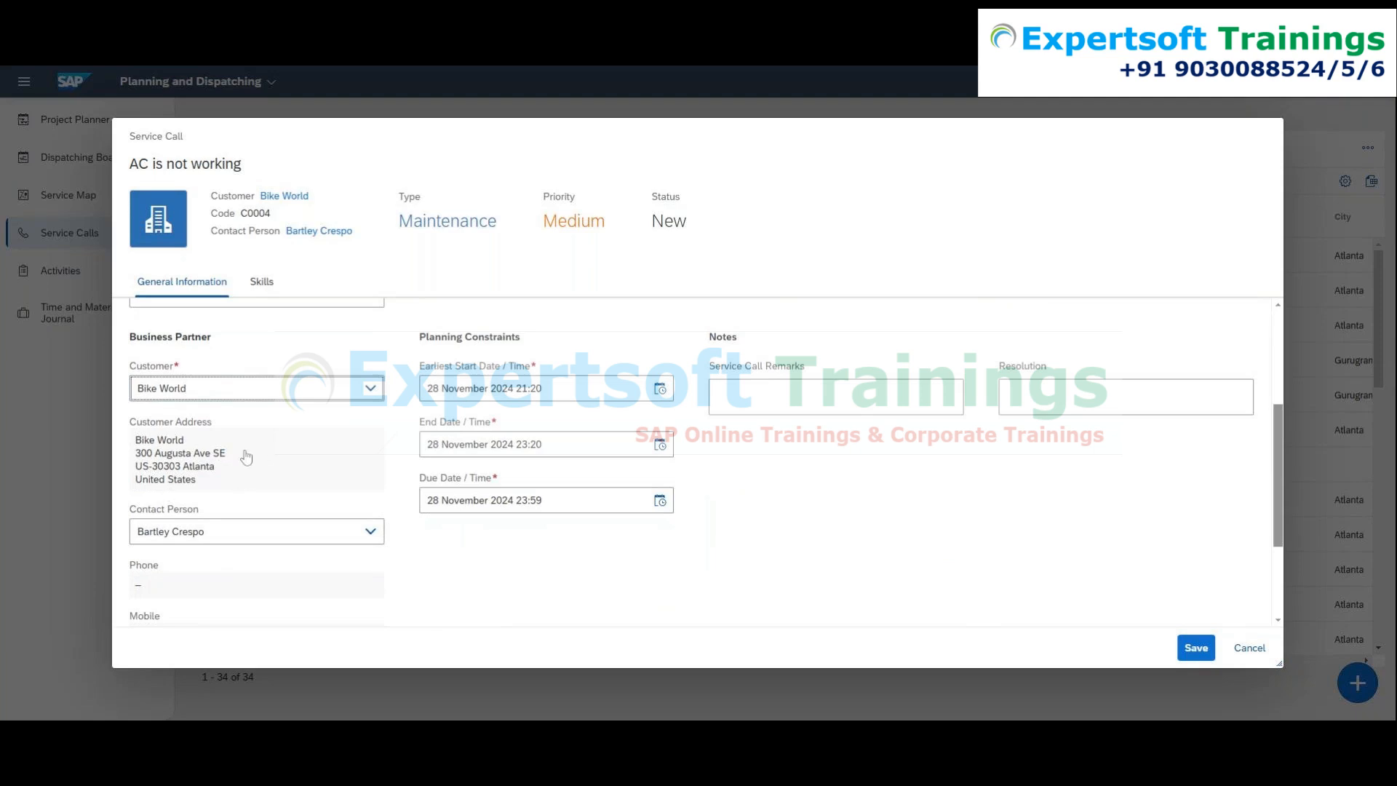
left_click(370, 532)
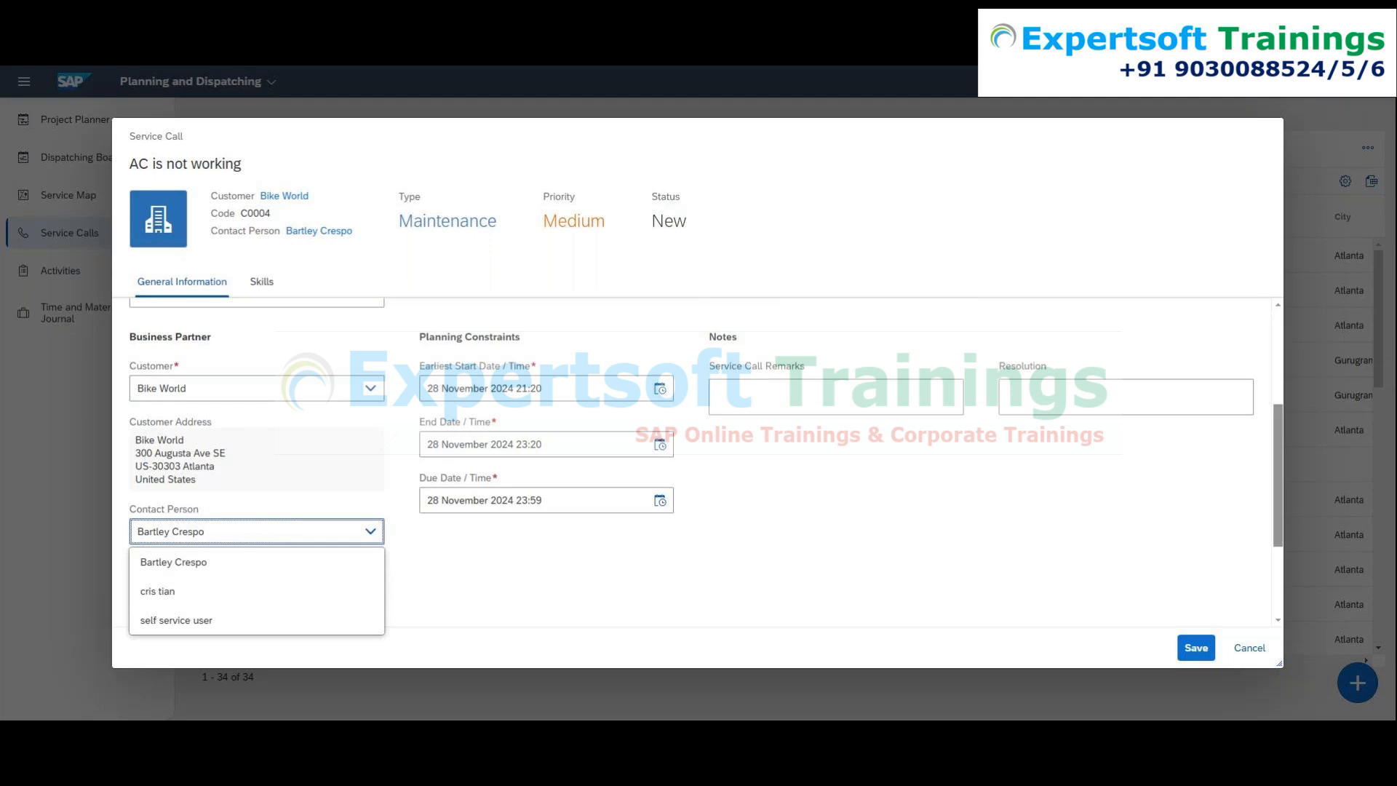
left_click(455, 560)
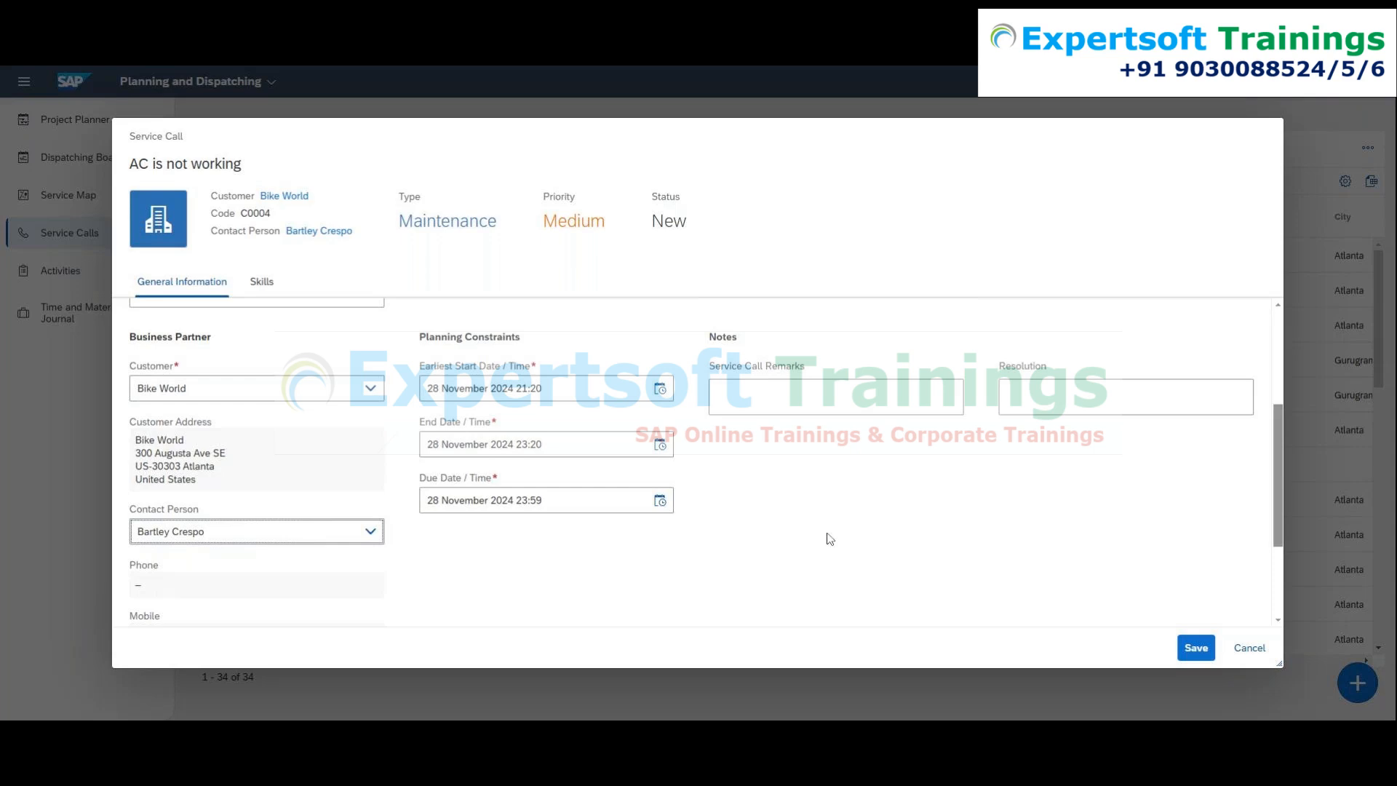
left_click(370, 531)
left_click(371, 531)
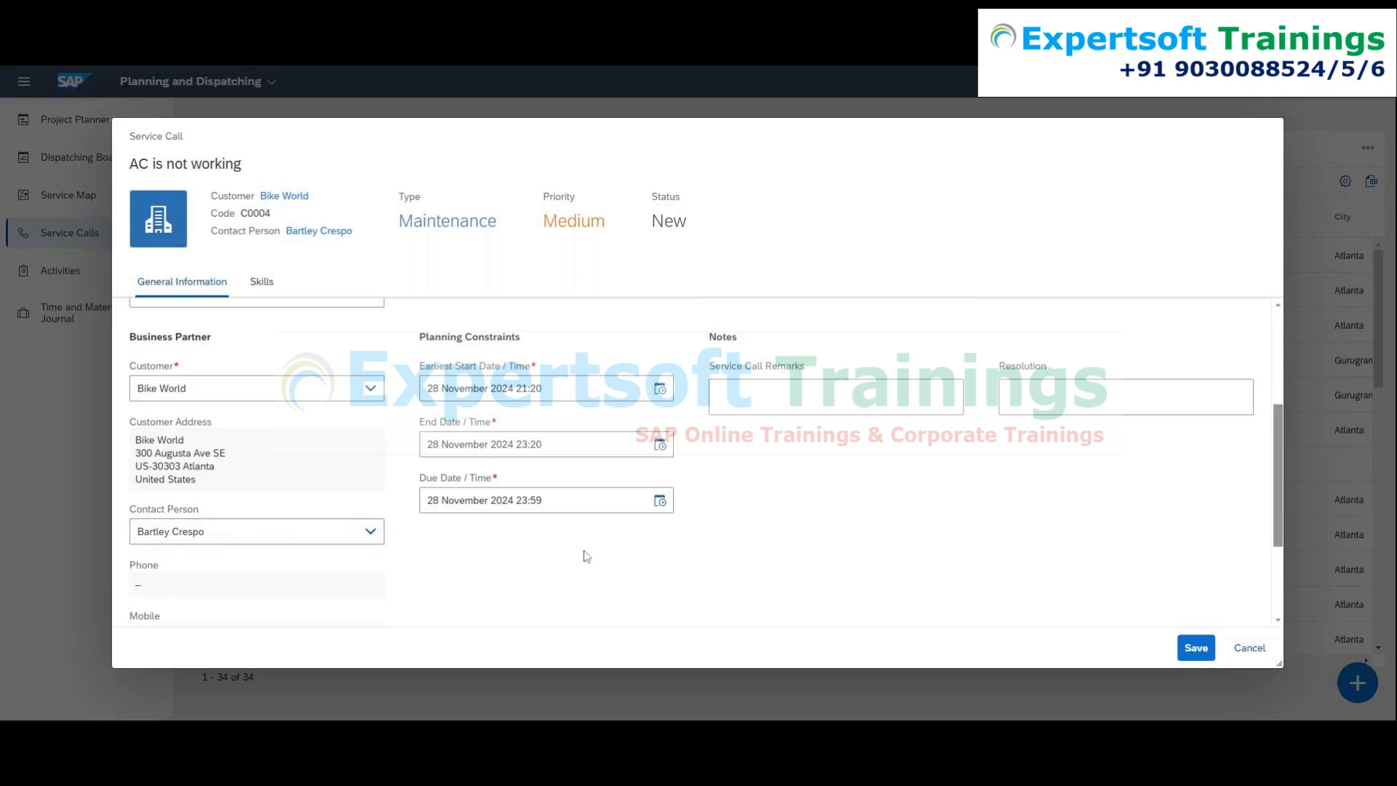
left_click_drag(420, 337, 537, 349)
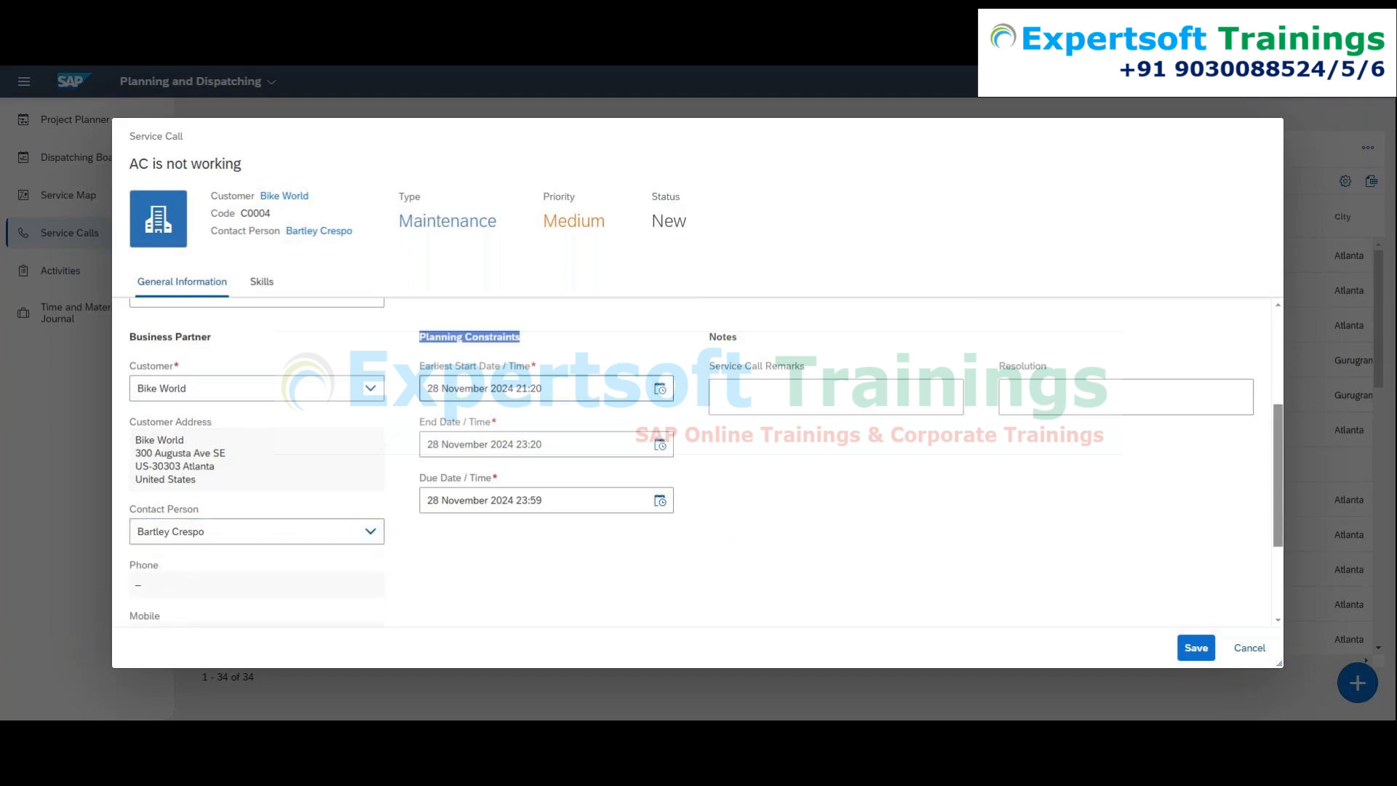
left_click_drag(545, 389, 380, 391)
left_click(780, 486)
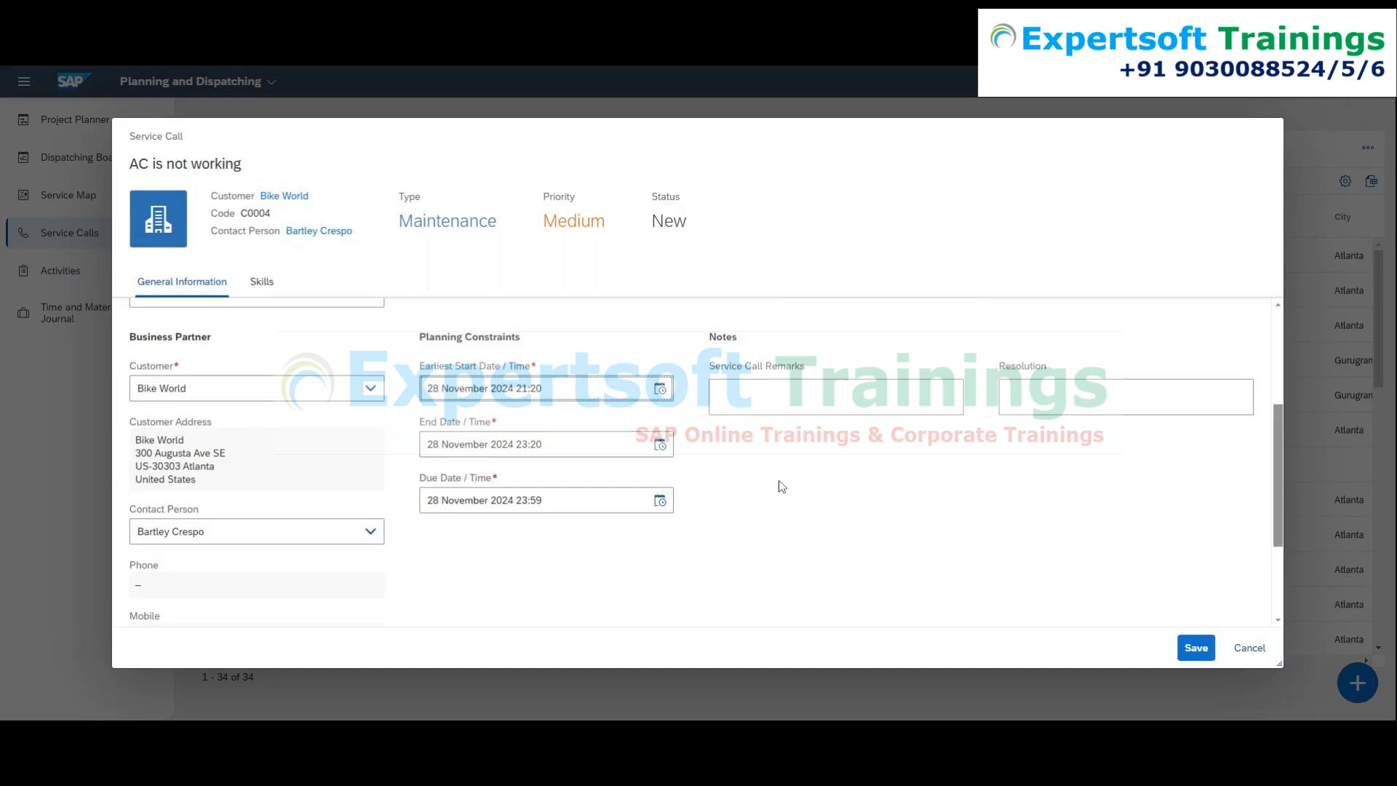
Set the earliest start date and time to 29 November 2024 09:20.
left_click(660, 389)
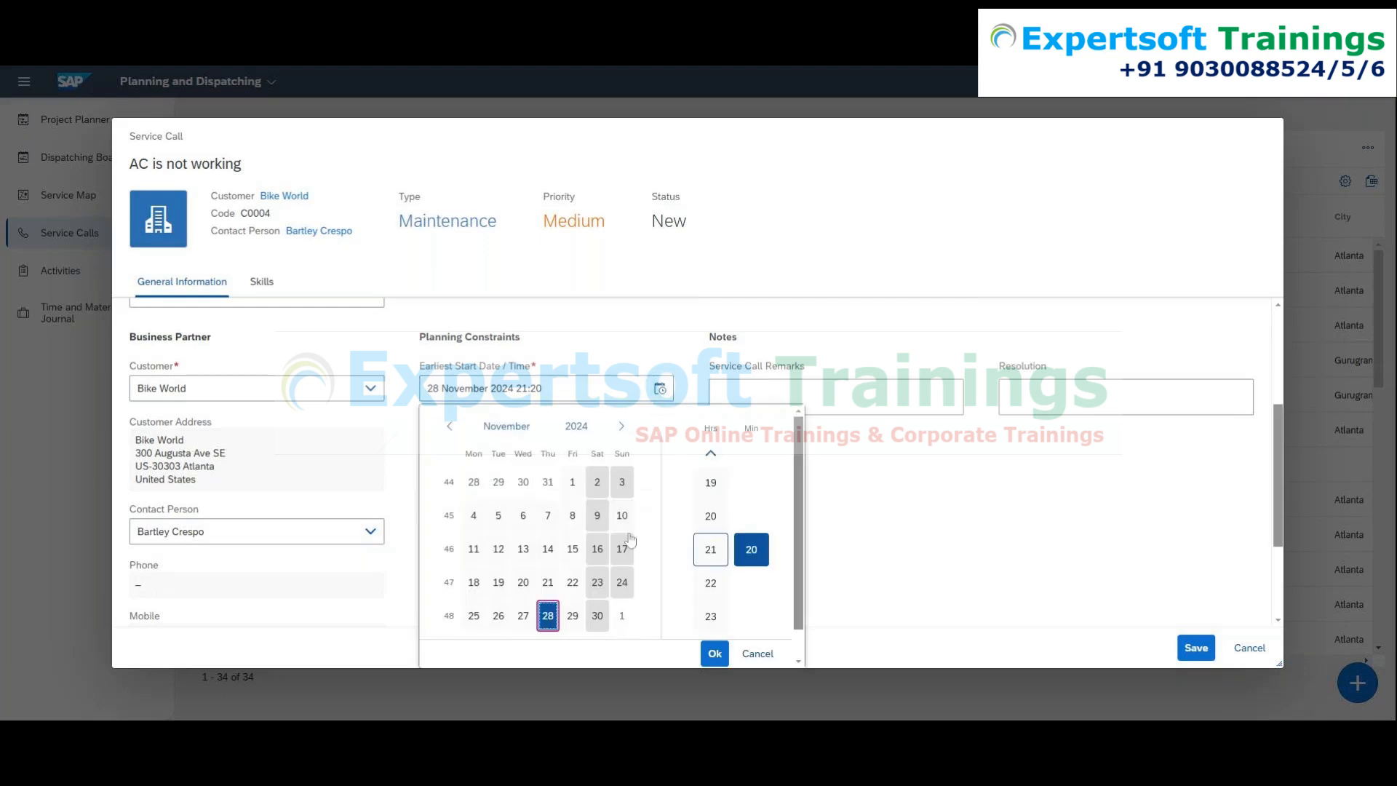
left_click(573, 616)
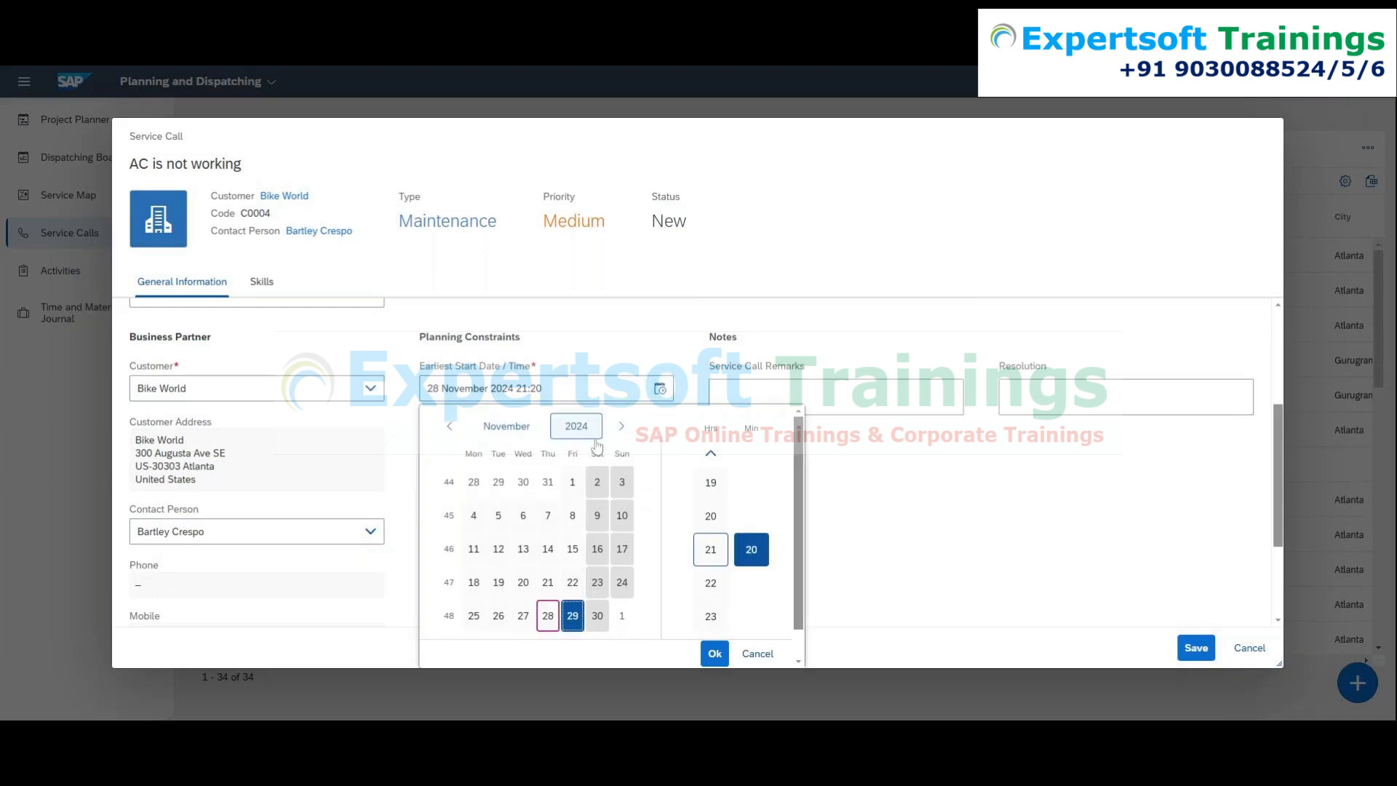
left_click(709, 454)
left_click(709, 455)
left_click(710, 454)
left_click(710, 455)
left_click(710, 454)
left_click(710, 454)
left_click(715, 653)
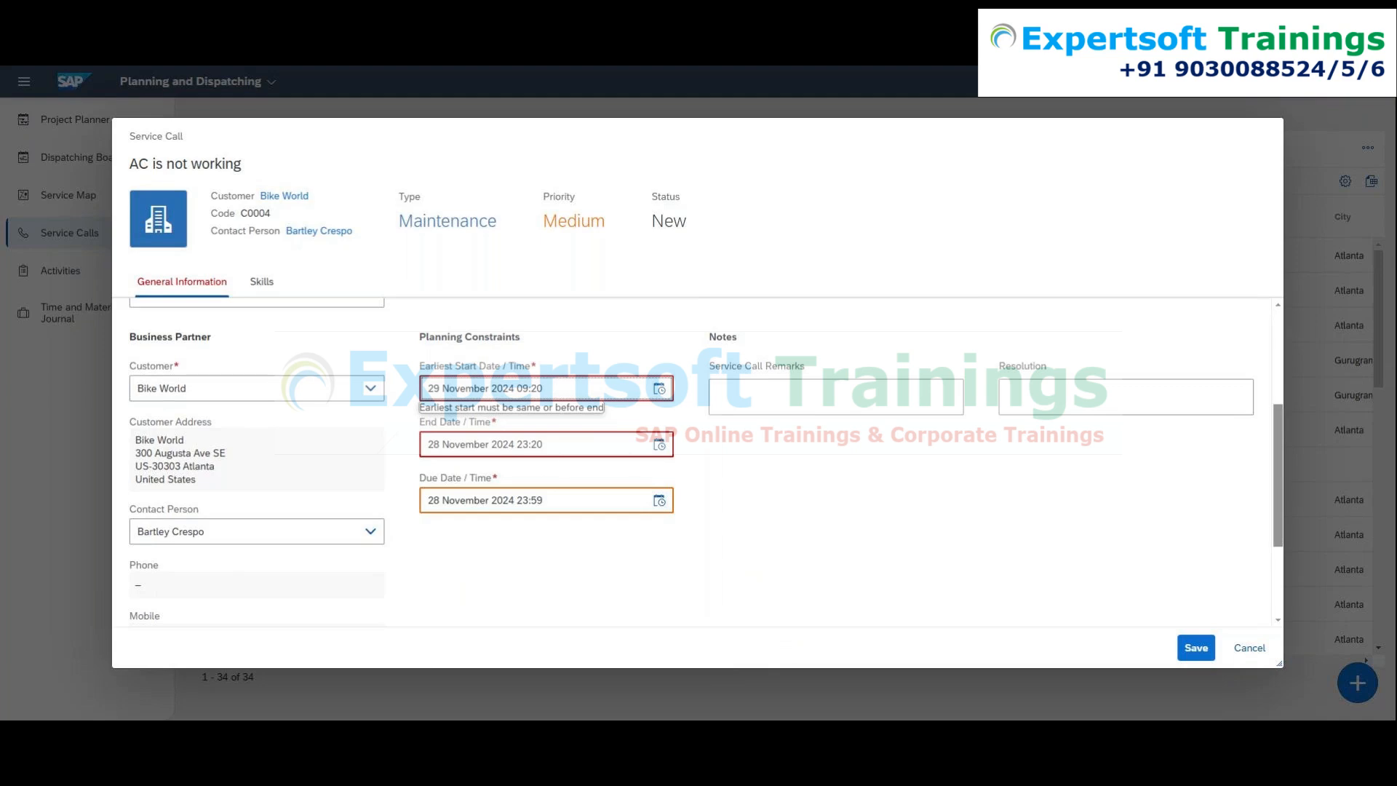
Copy the earliest start into the end date and time, and change its hour so it reads 29 November 2024 10:20.
left_click_drag(551, 389, 405, 401)
key("ctrl+c")
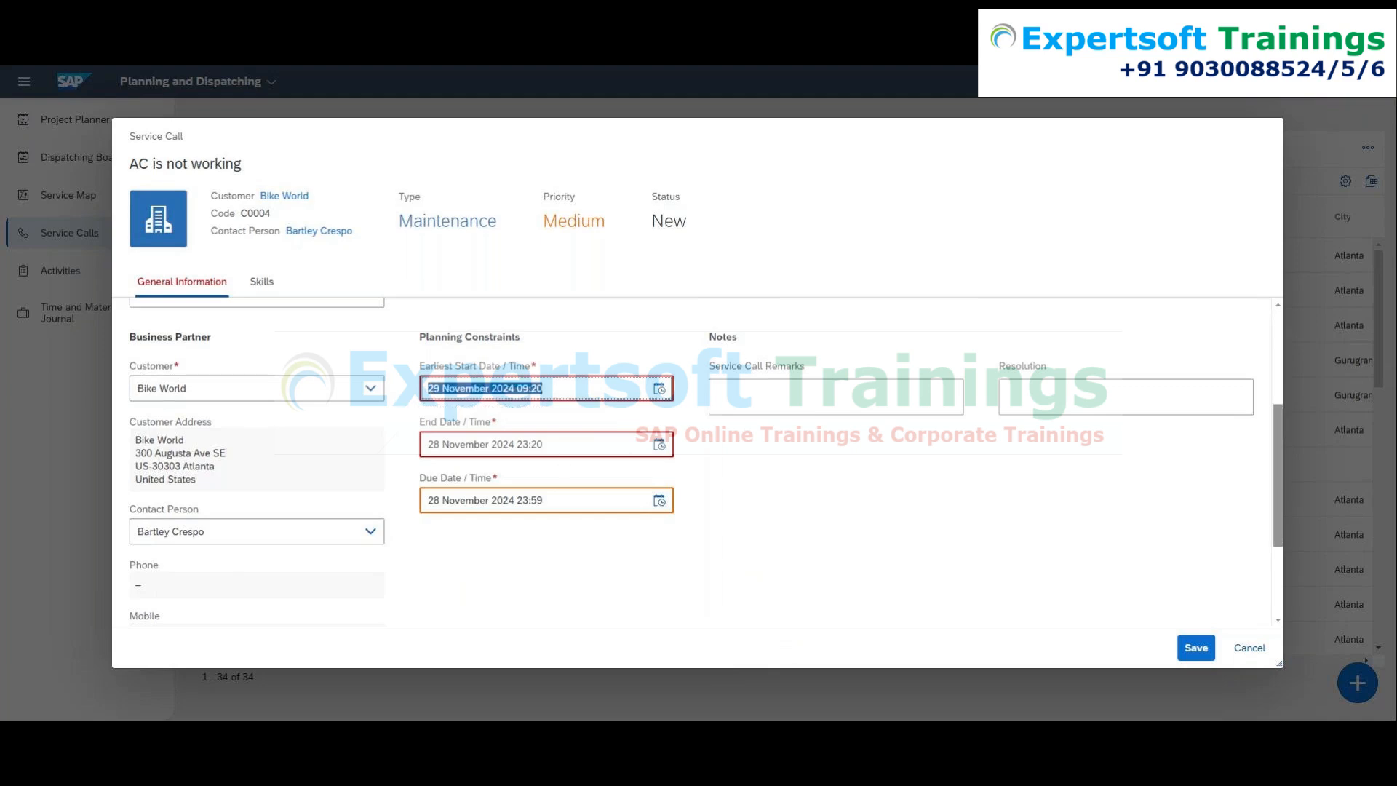
left_click(594, 445)
key("ctrl+a")
key("ctrl+v")
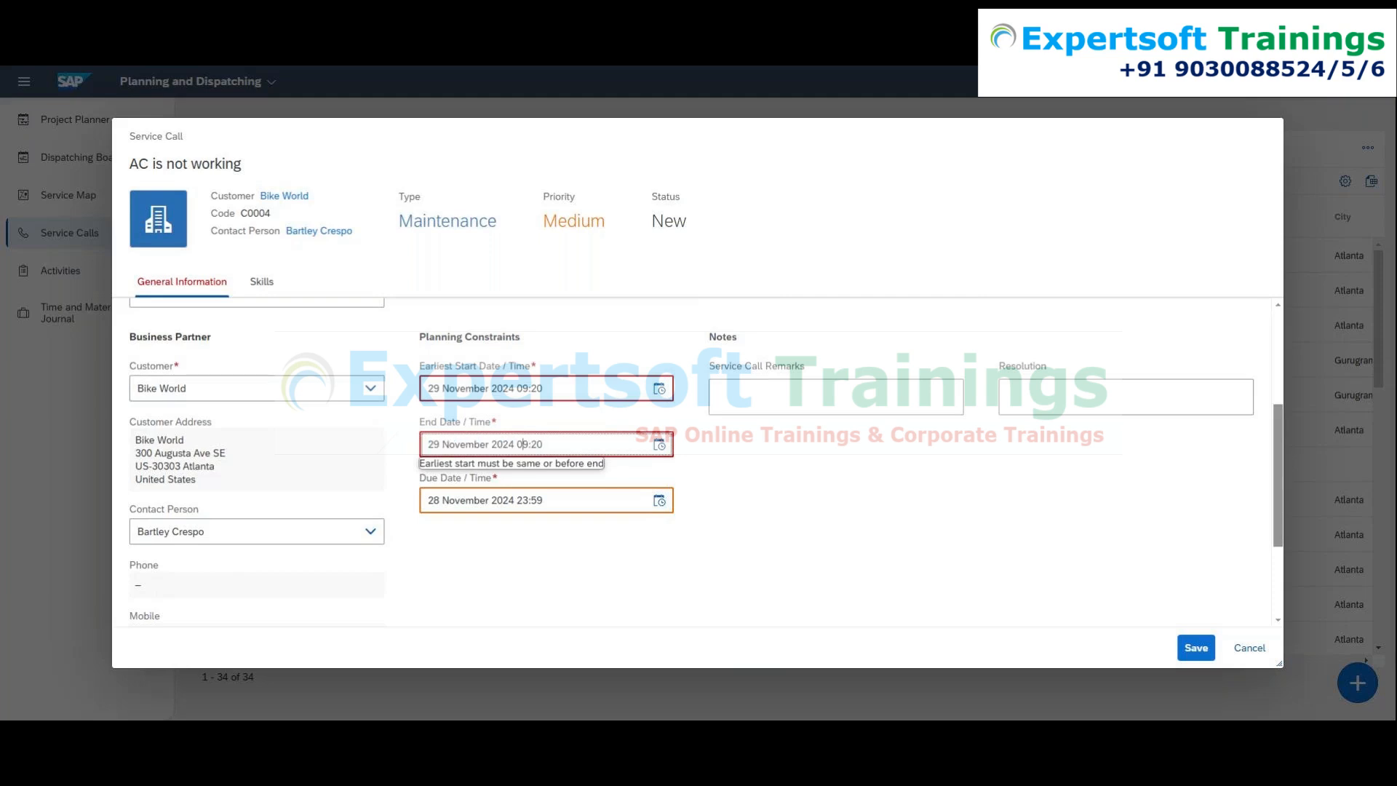
key("BackSpace")
key("BackSpace")
type("10")
key("Tab")
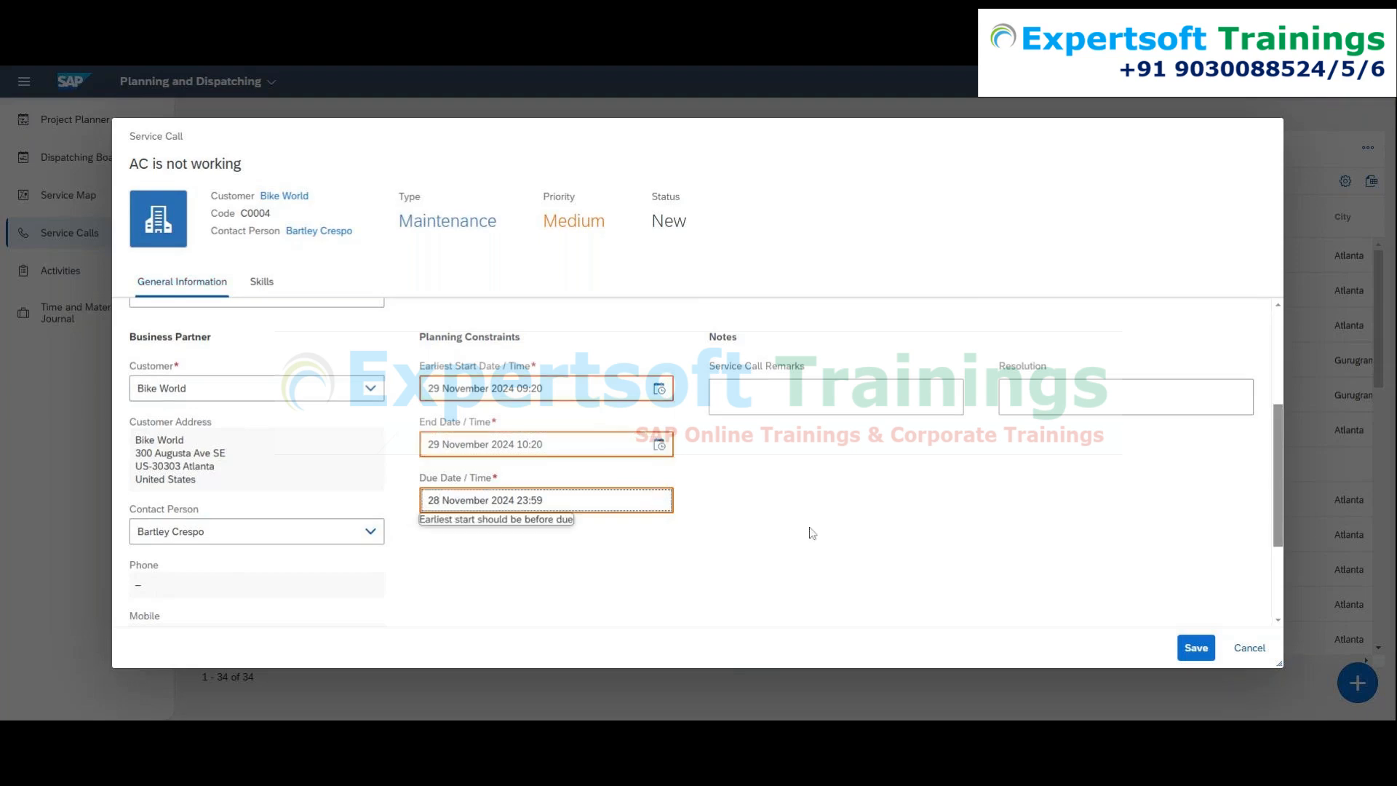
Set the due date and time of the service call to 29 November 2024 23:59.
key("BackSpace")
type("9")
left_click(789, 523)
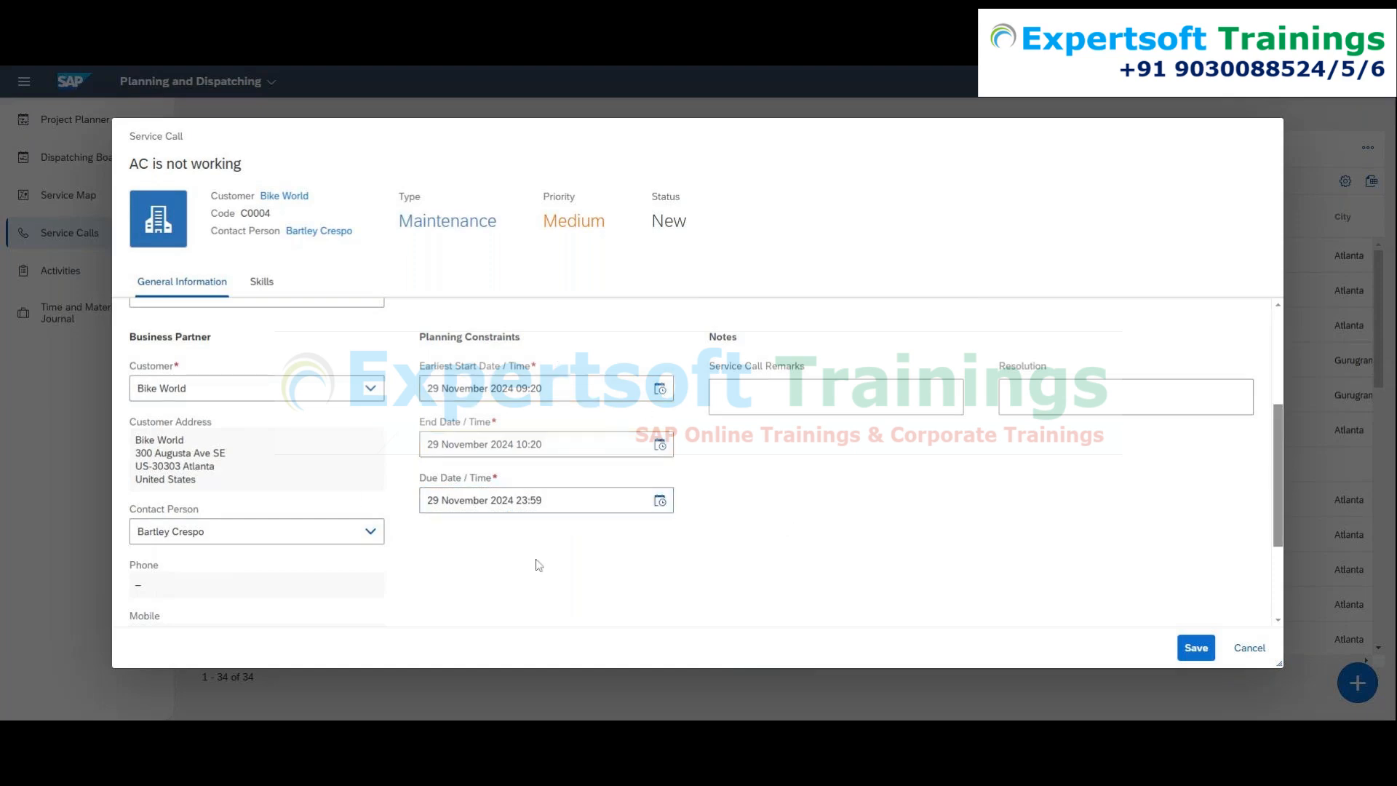
Examine the remarks and resolution fields, the contact details and the skills section of the service call.
left_click(790, 397)
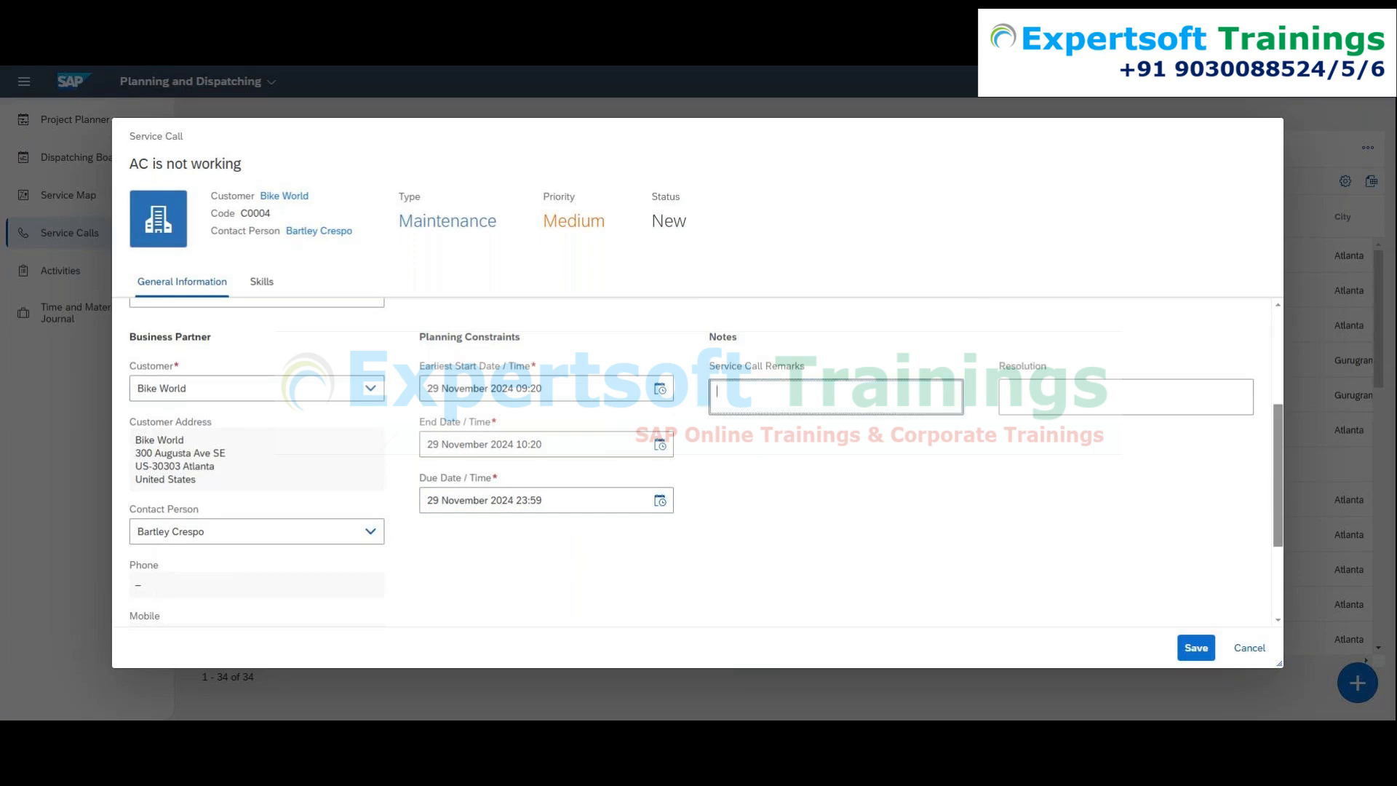
scroll(1092, 488, "down", 2)
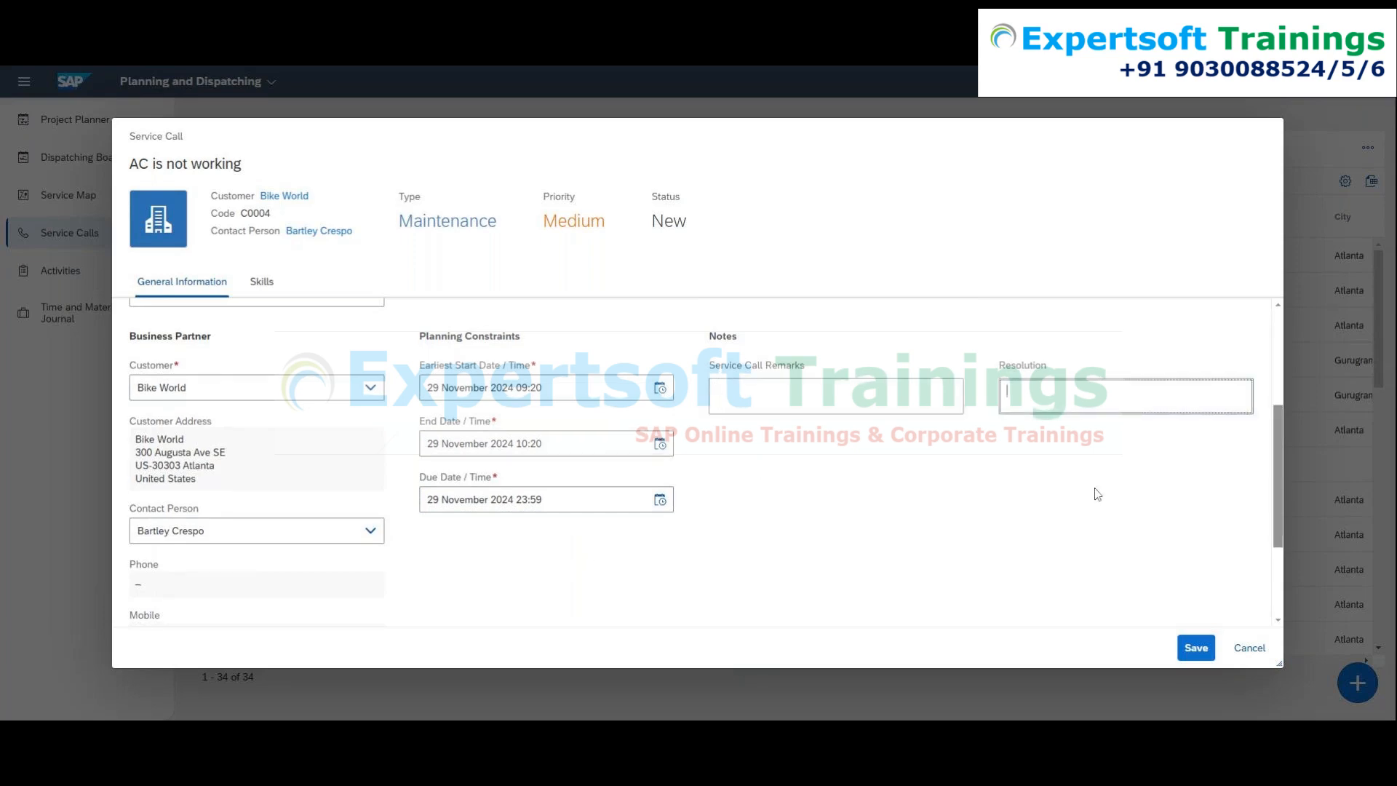
scroll(1084, 491, "down", 1)
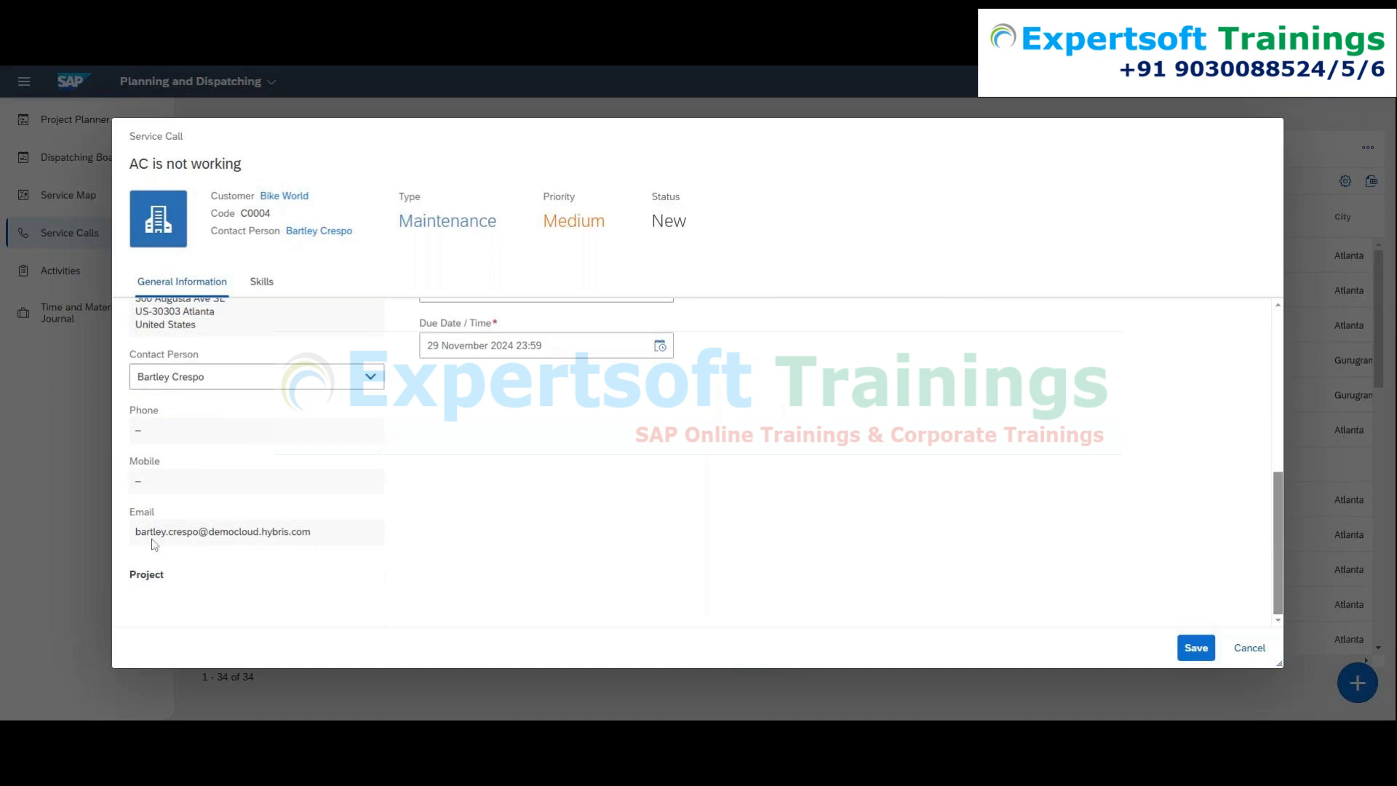
scroll(226, 455, "up", 4)
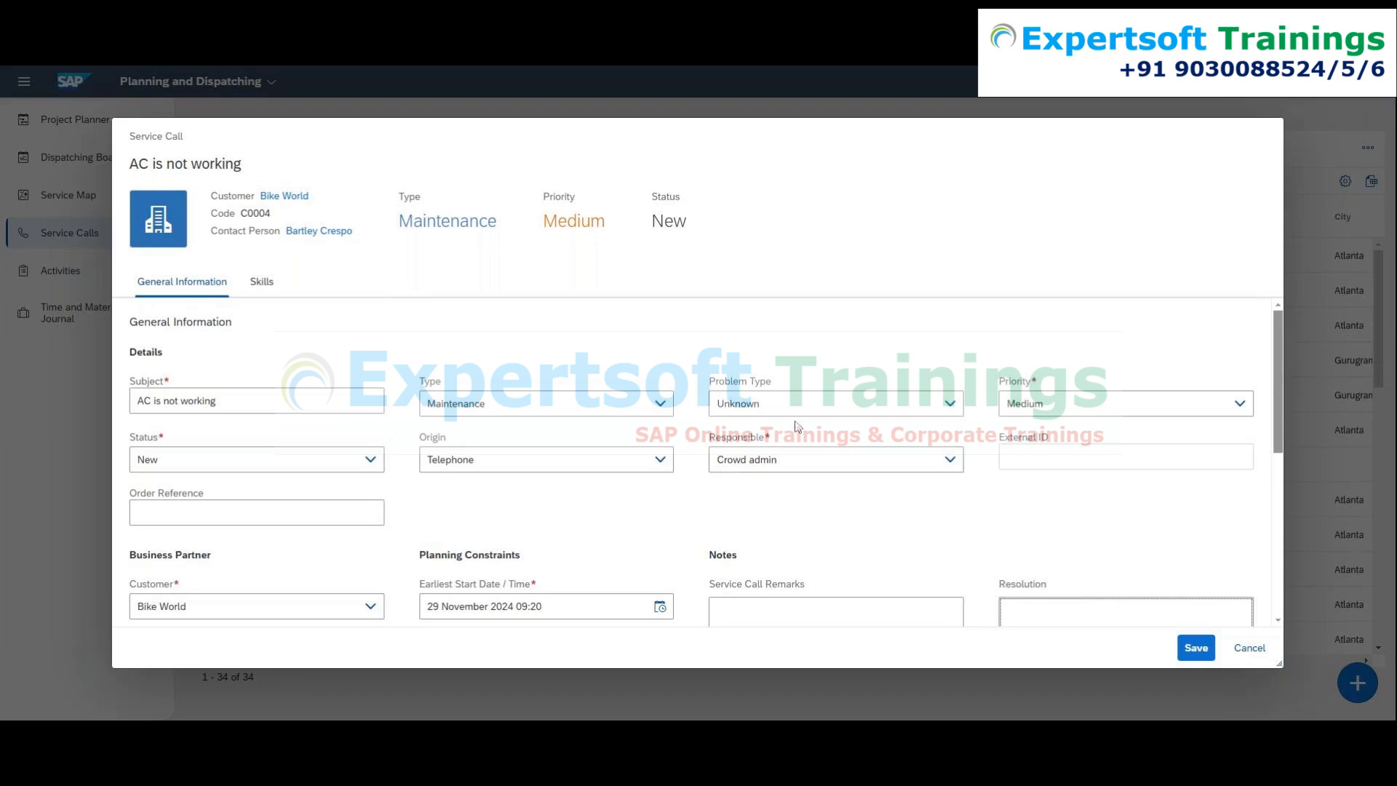
left_click(271, 291)
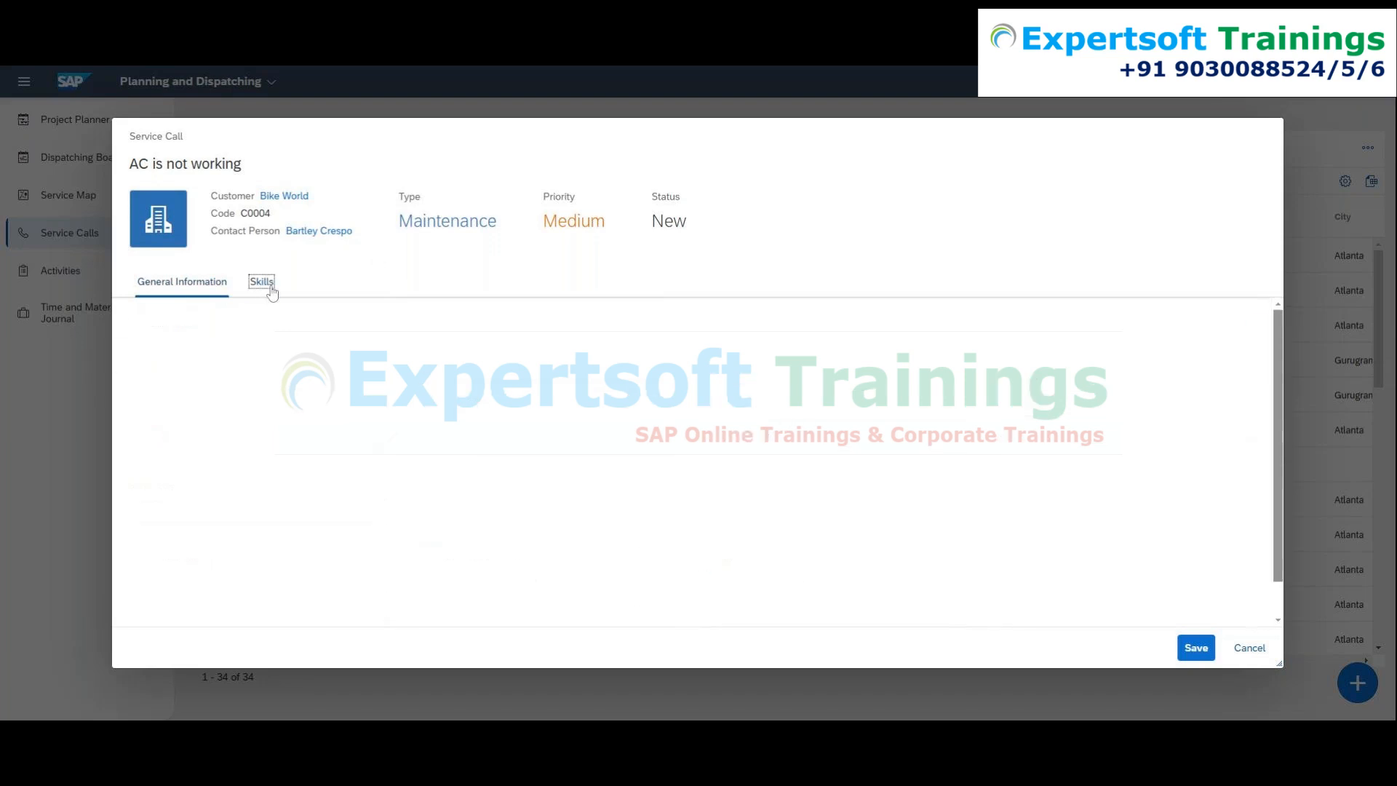
left_click(182, 291)
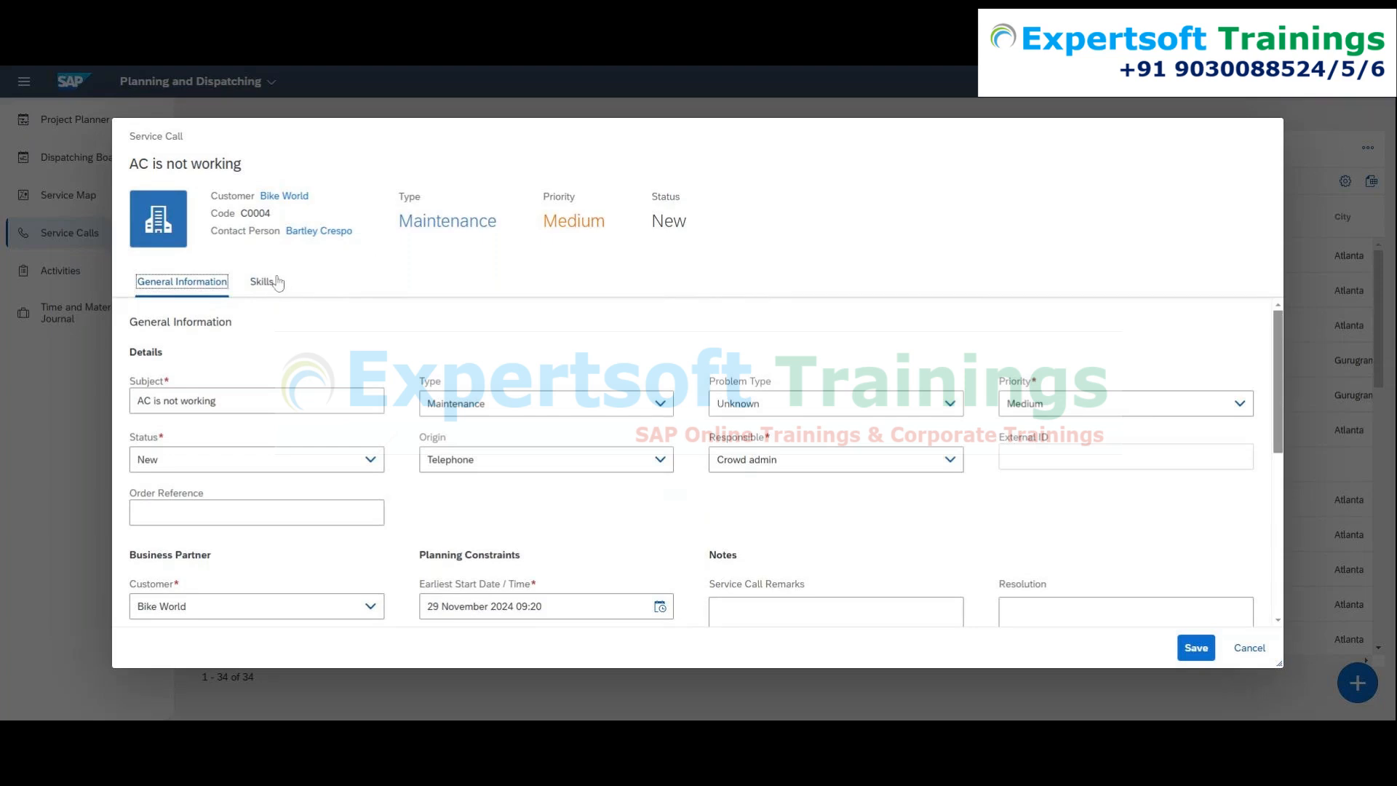
Save the new service call, close its details and reload the service calls list.
left_click(1195, 649)
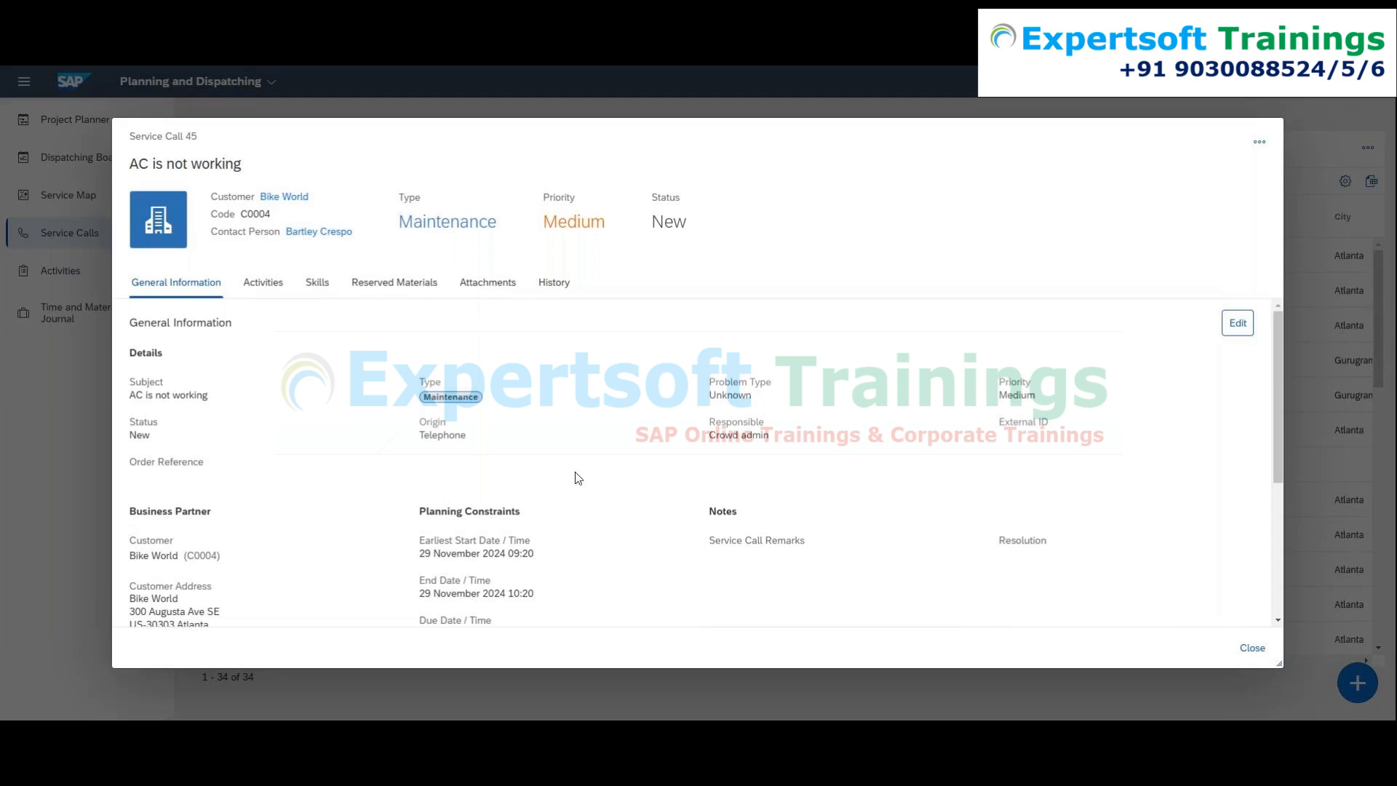
left_click_drag(199, 137, 128, 146)
left_click(1256, 661)
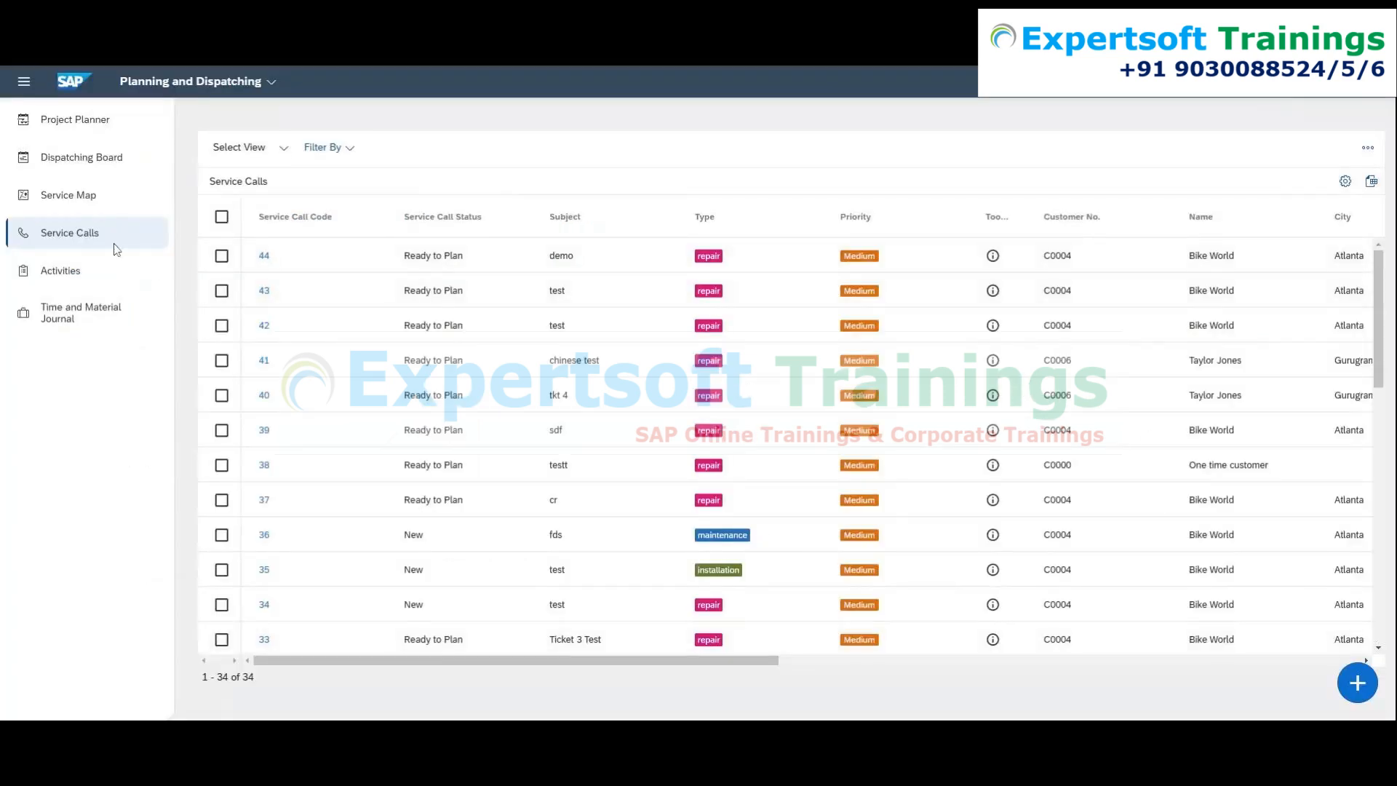
left_click(94, 272)
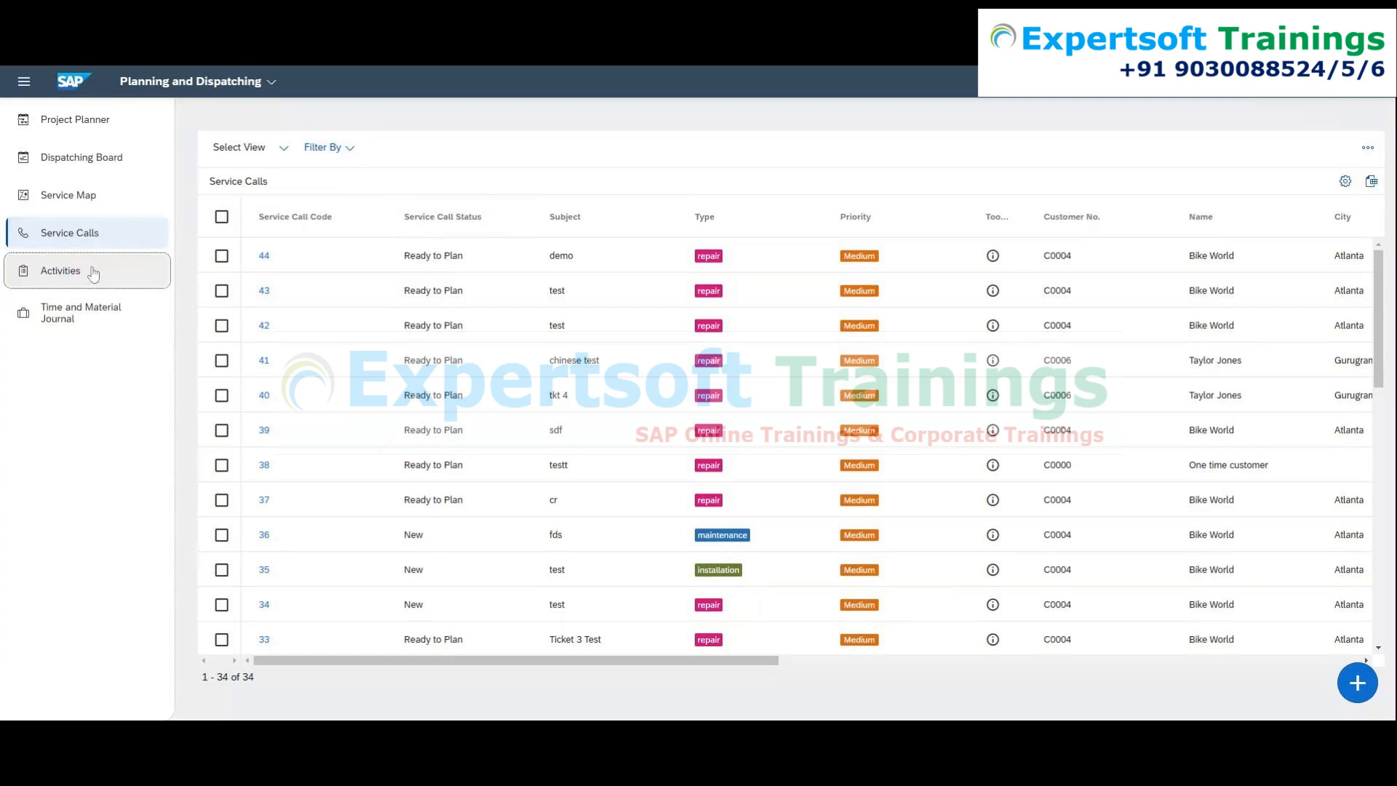
left_click(87, 234)
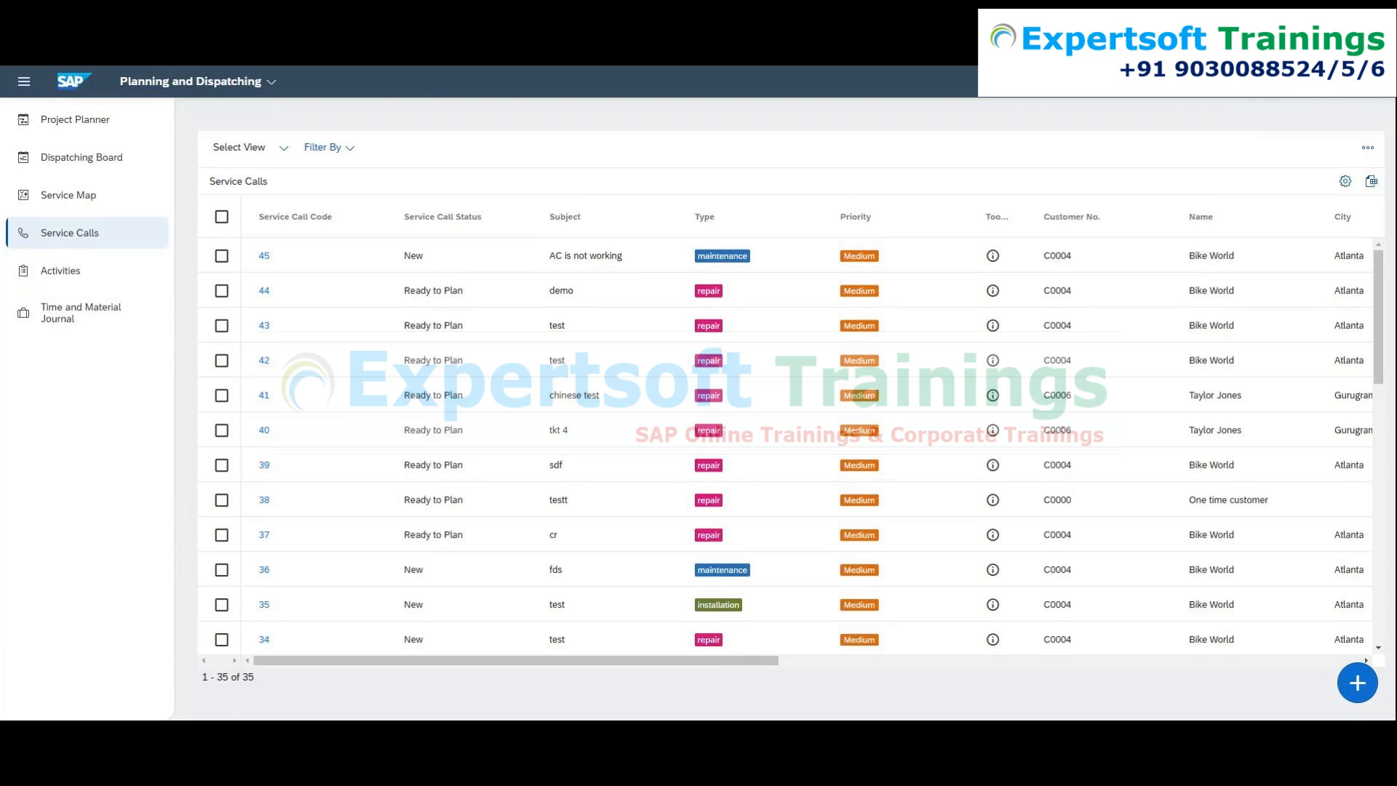
Open the equipment list in the Master Data area.
left_click(222, 84)
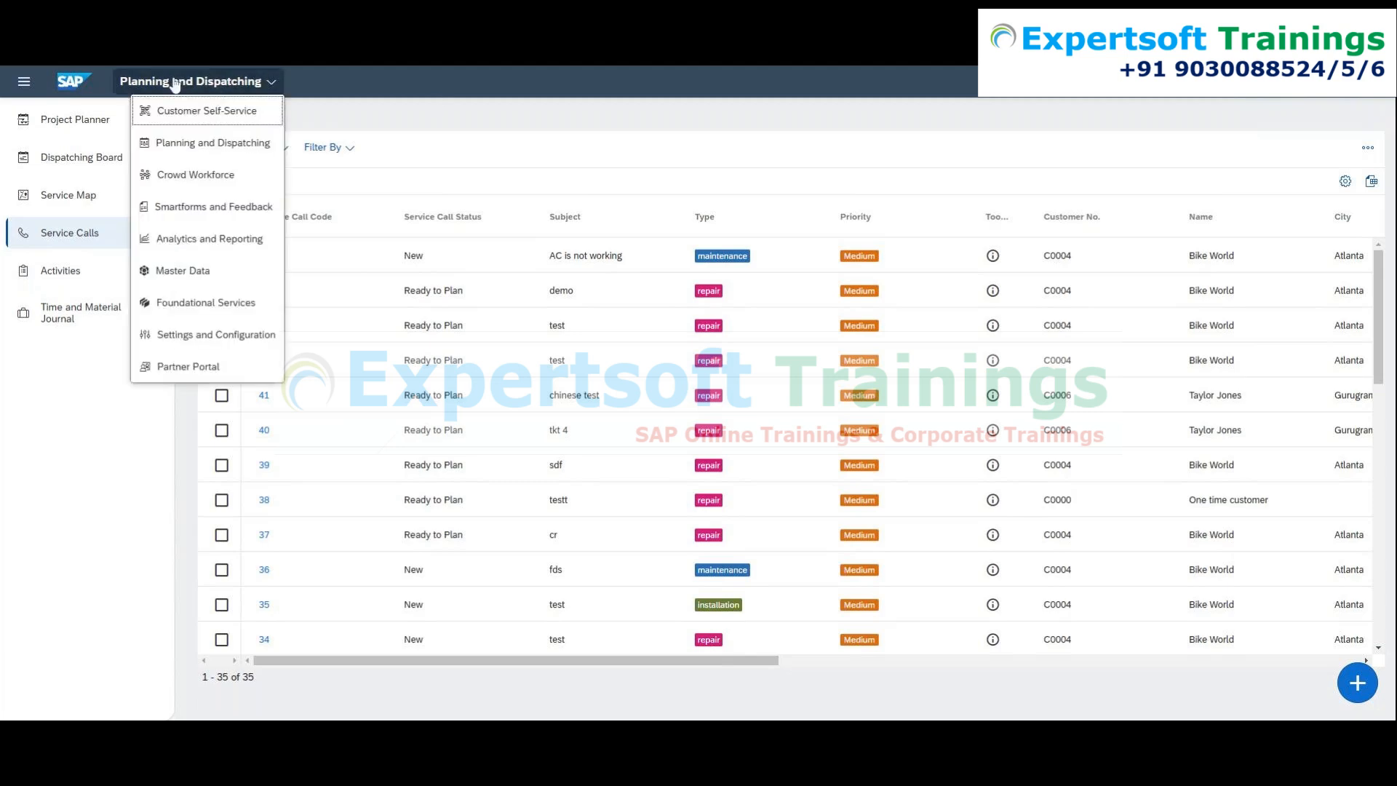
left_click(187, 272)
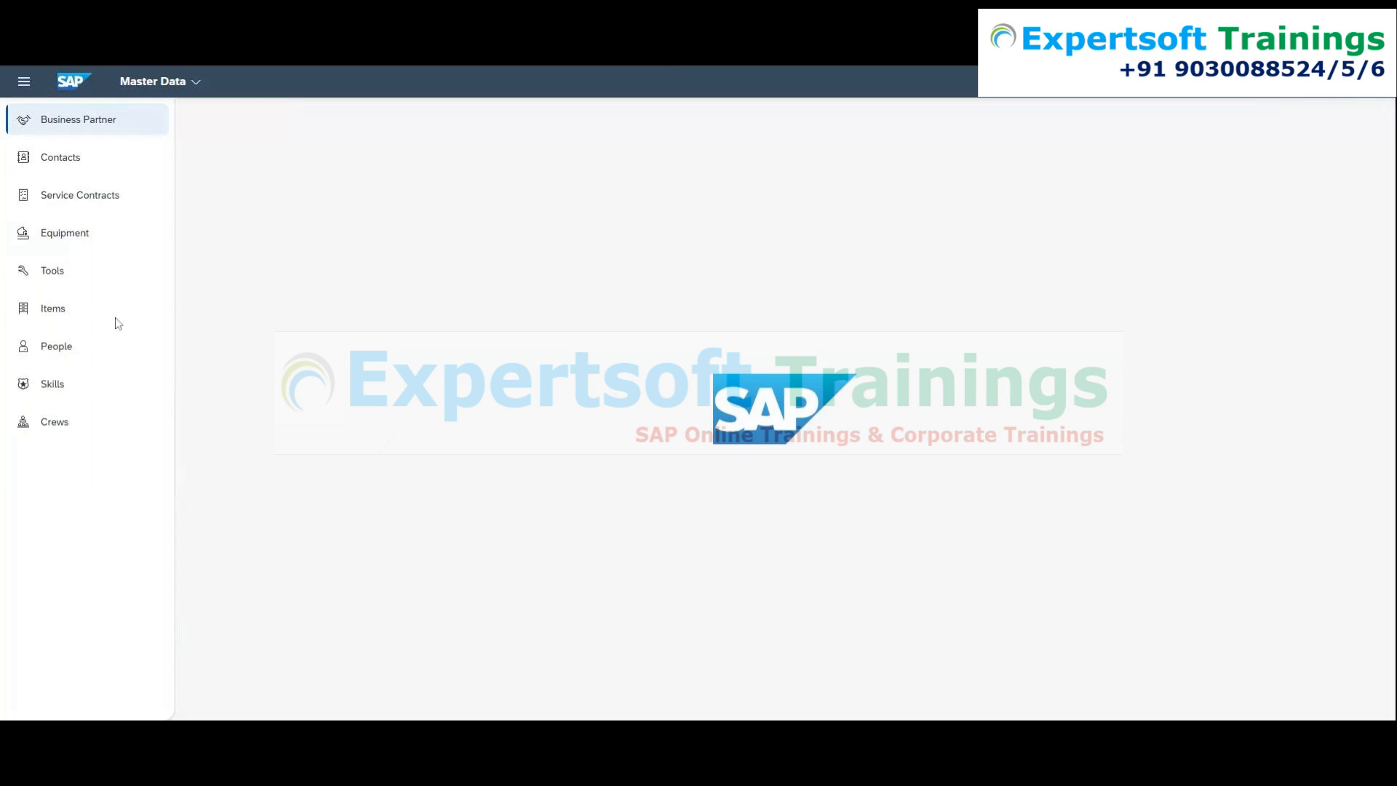
left_click(59, 238)
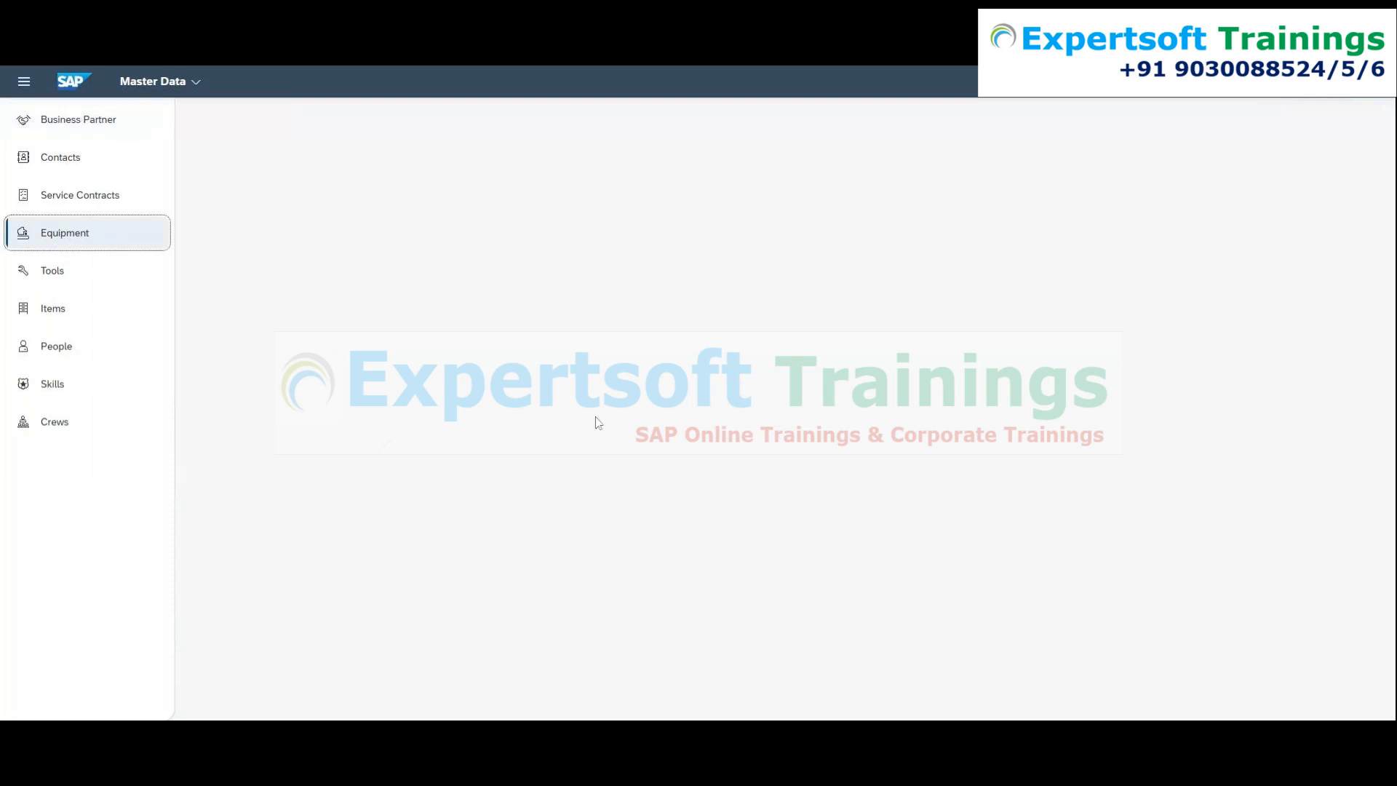
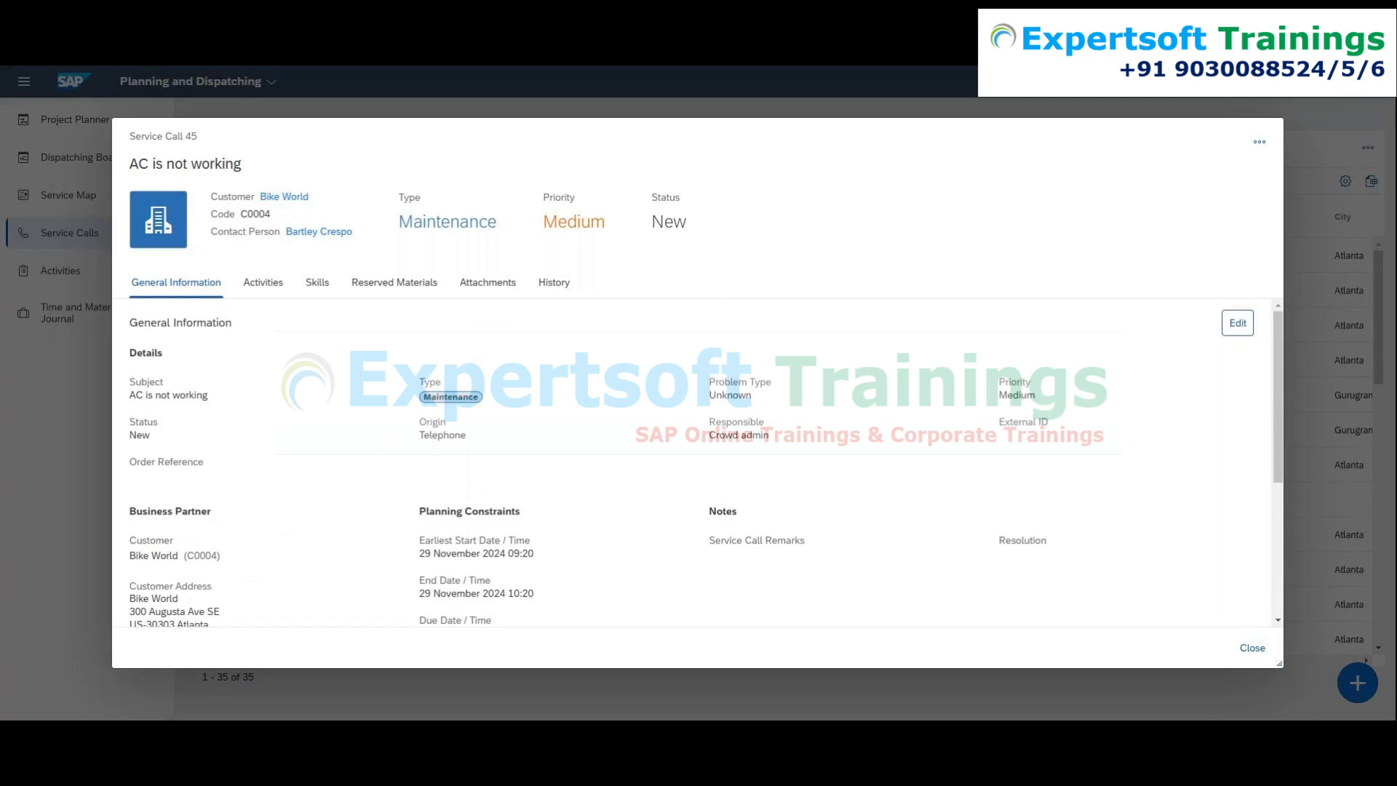
Review the activities of the "AC is not working" service call and check the Dispatching Board, collapsing its station clock.
left_click(263, 284)
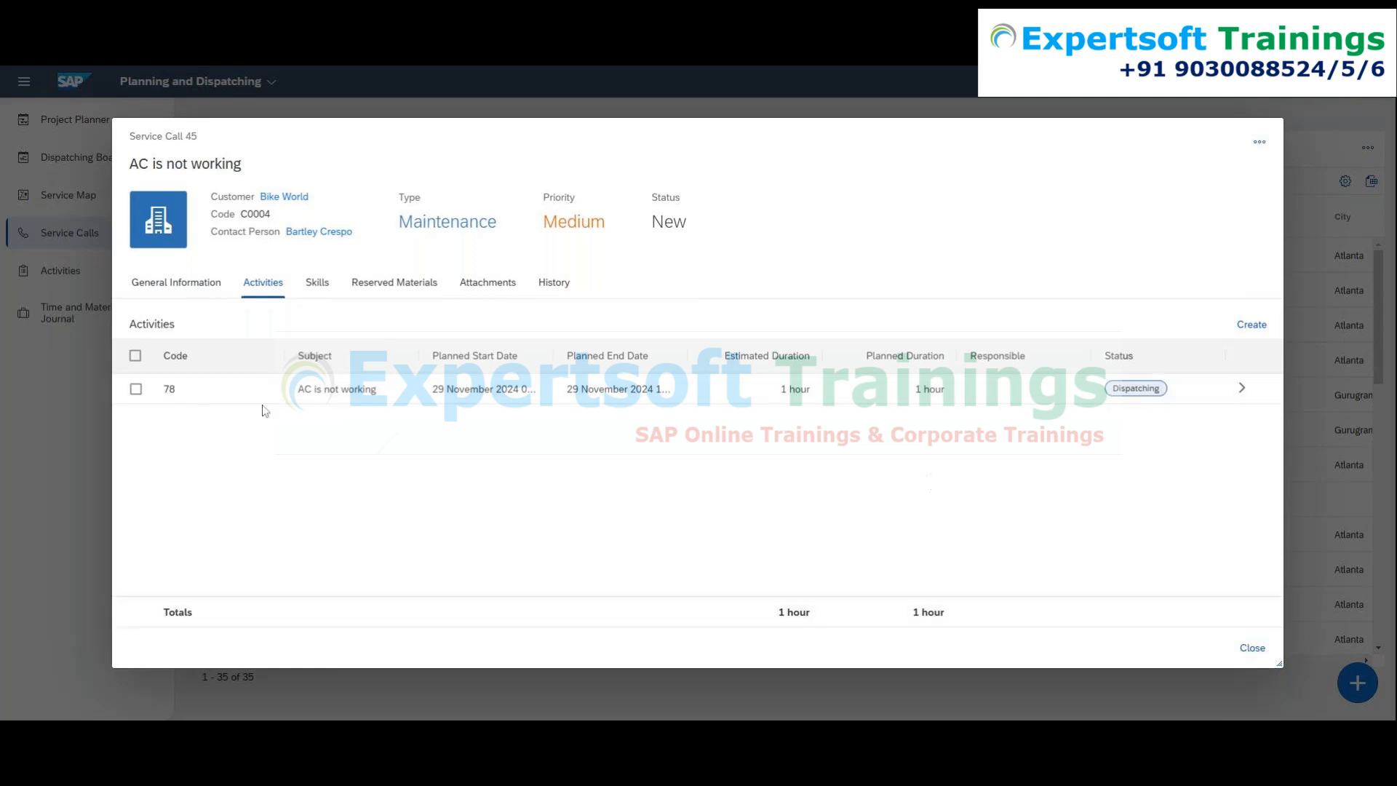
left_click(1251, 650)
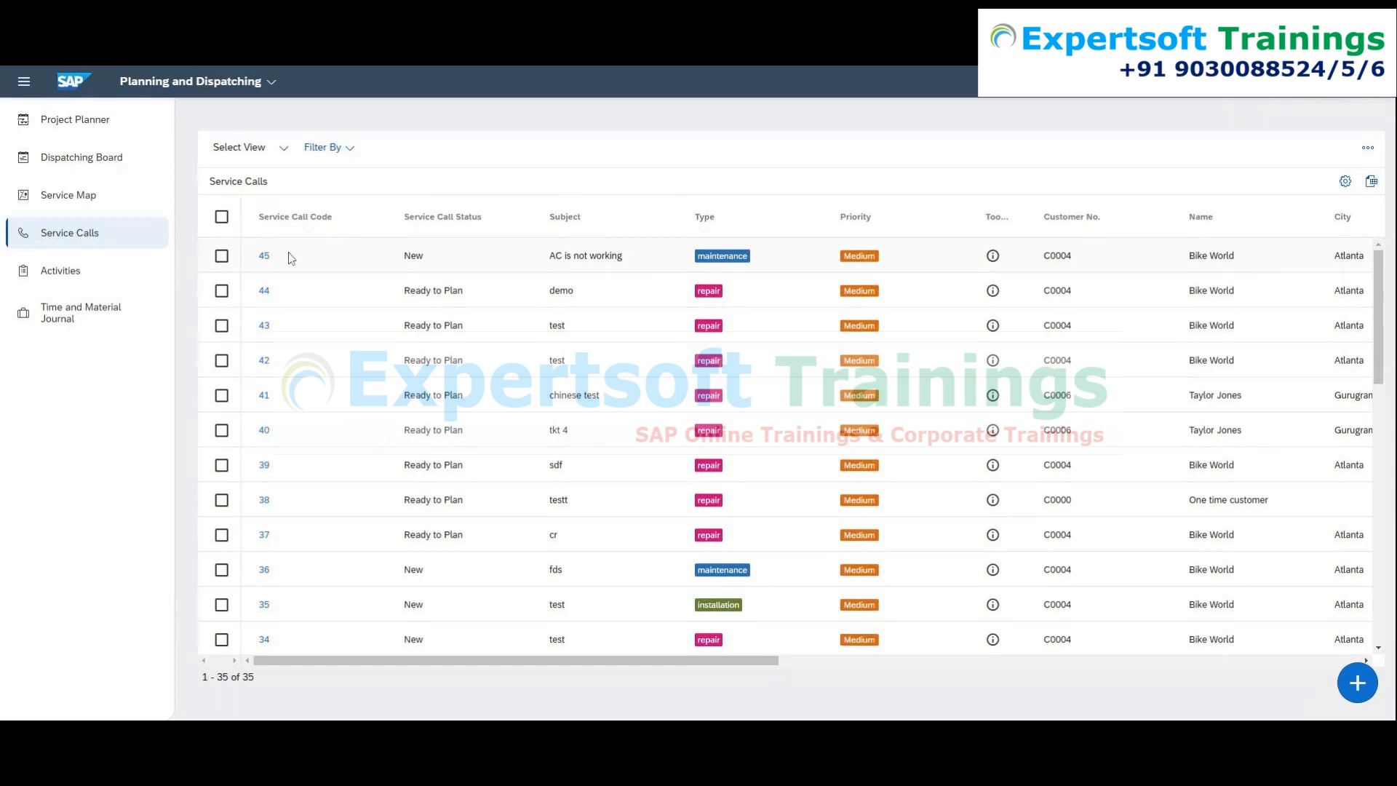
left_click(82, 159)
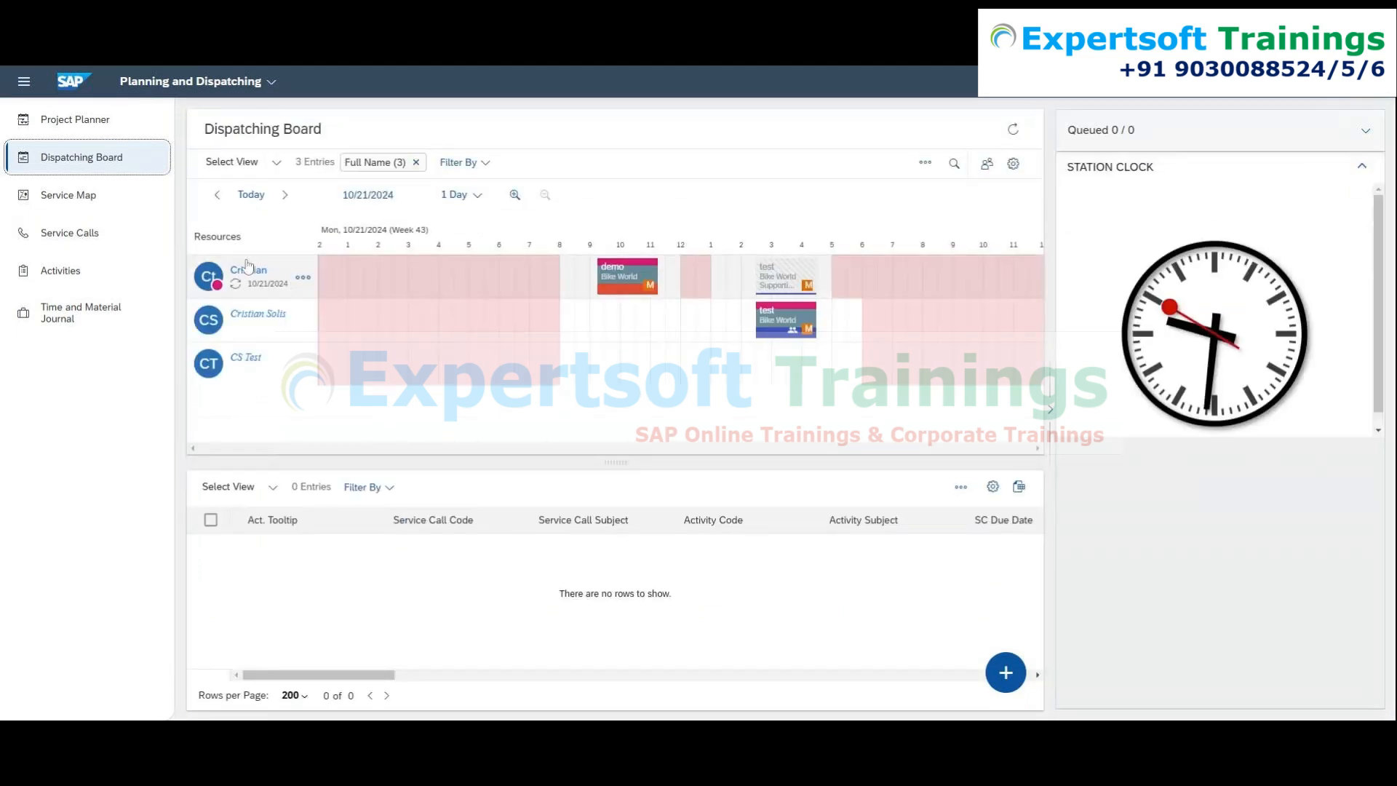
left_click(1361, 167)
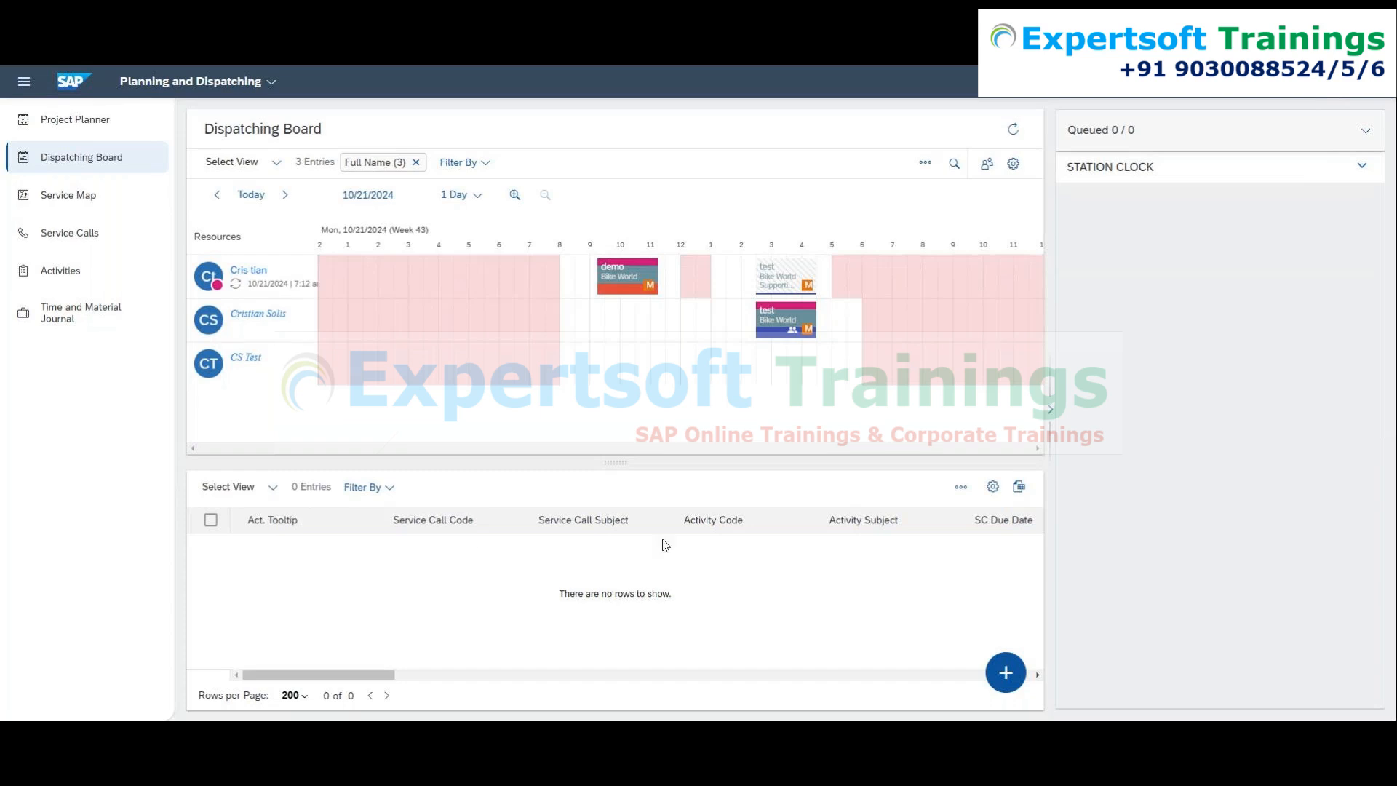
Set the status of the "AC is not working" service call to Ready to Plan, save it and close its details.
left_click(70, 239)
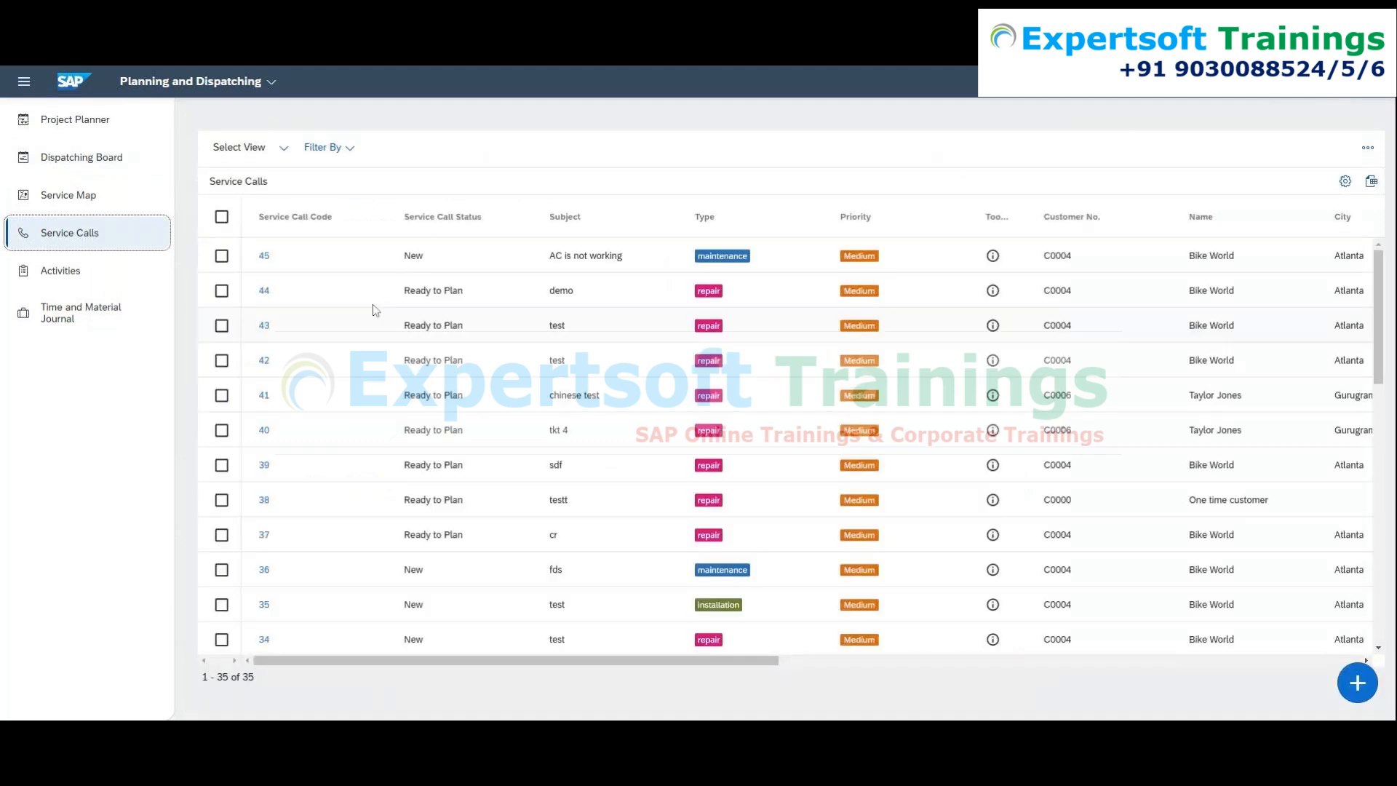
left_click(269, 262)
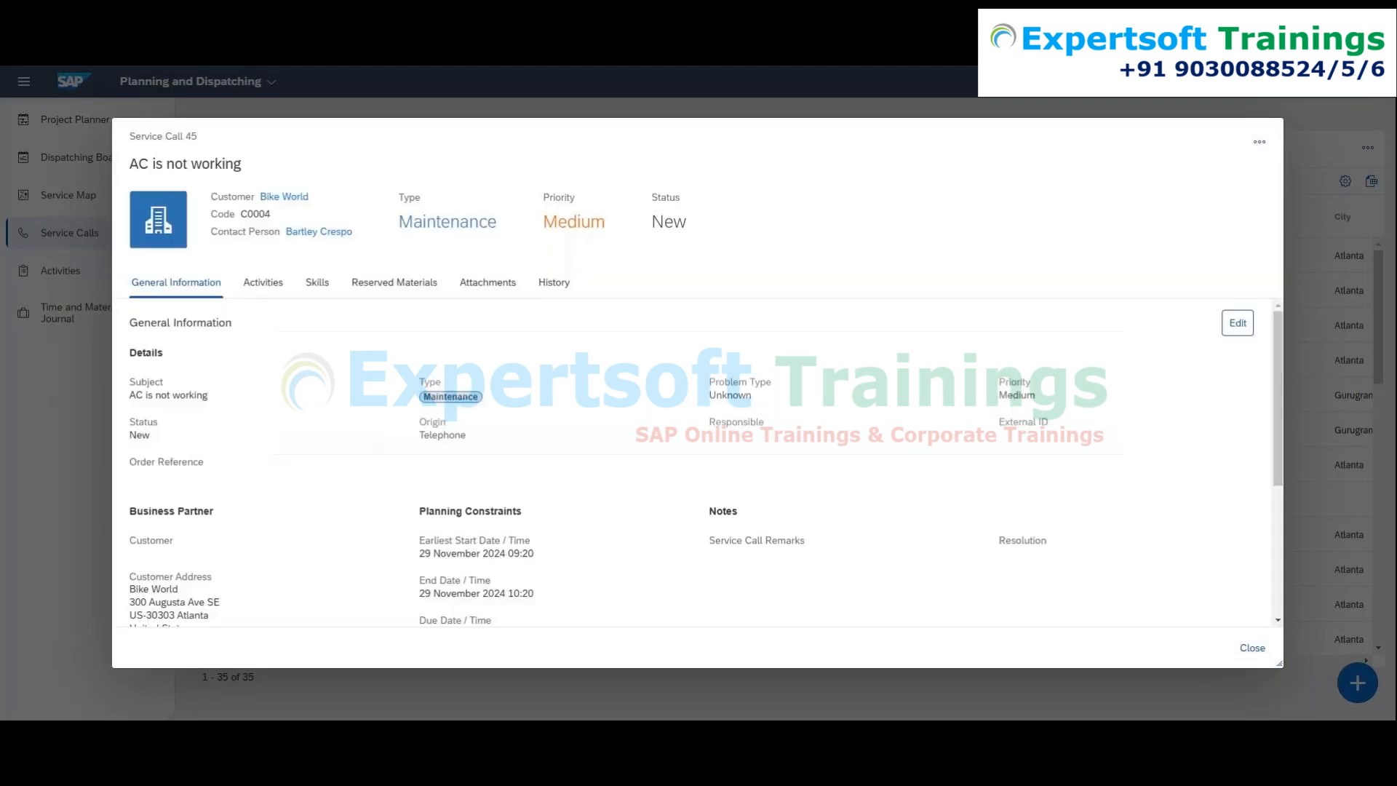
left_click(1237, 324)
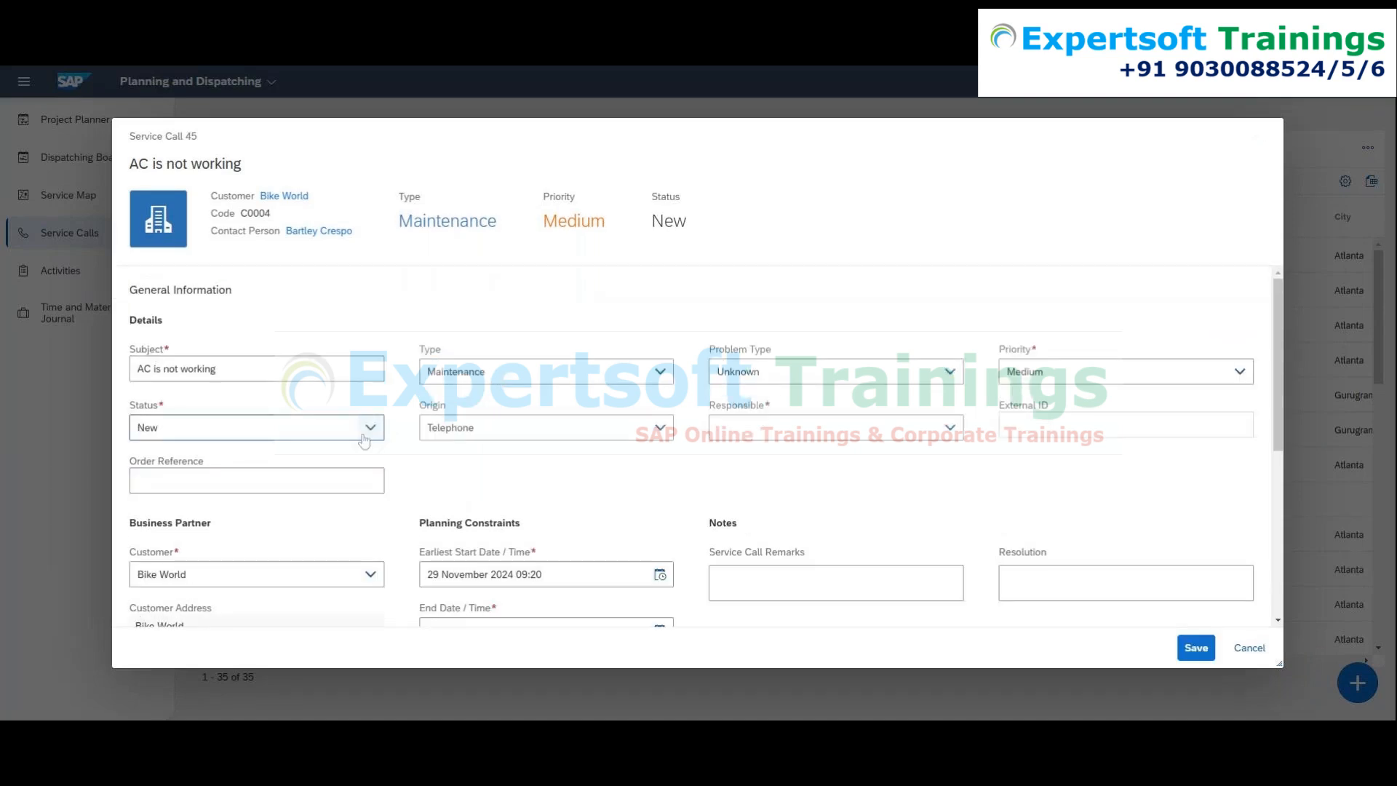
left_click(369, 429)
left_click(169, 553)
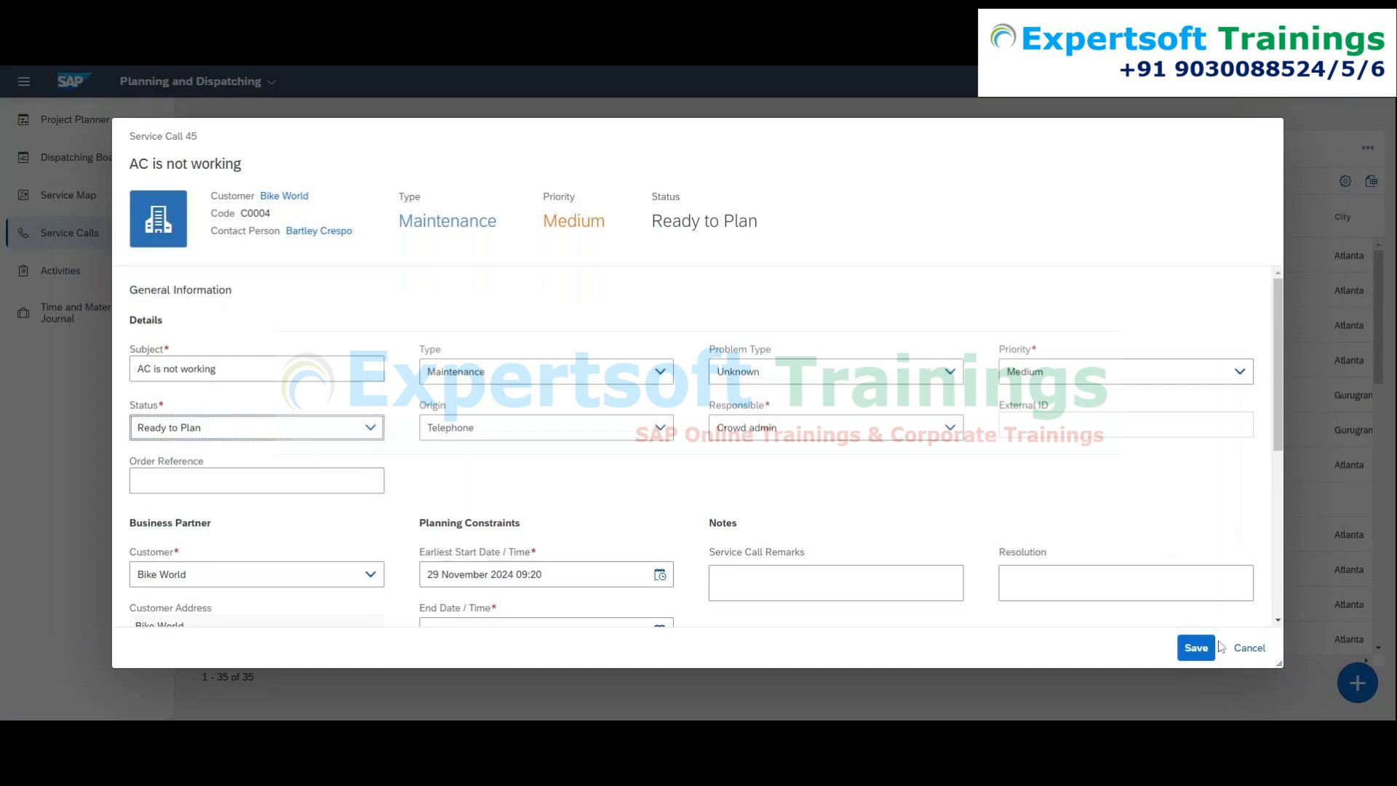
left_click(1196, 647)
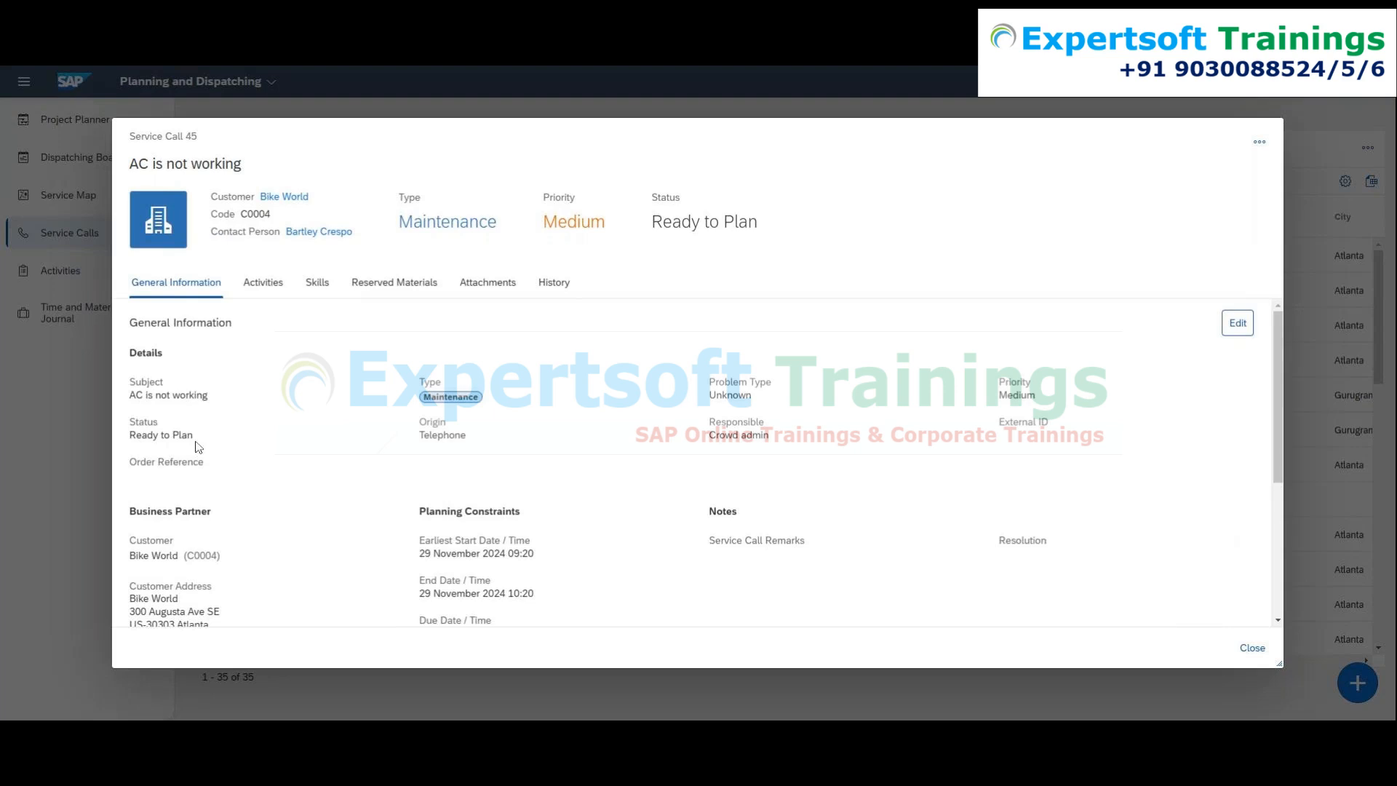
left_click(1252, 648)
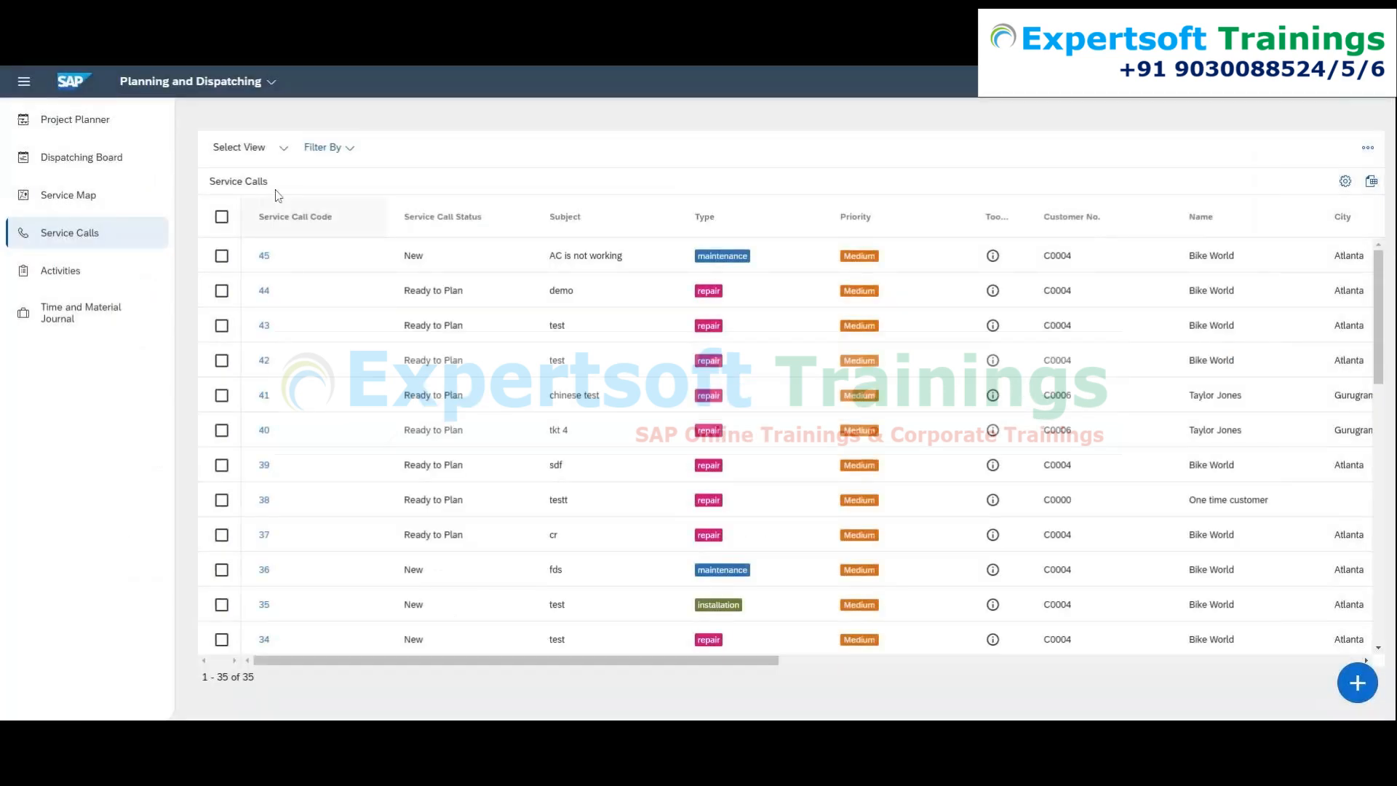
Check the service call on the Dispatching Board and in the service calls list, and show today's date on the board.
left_click(81, 157)
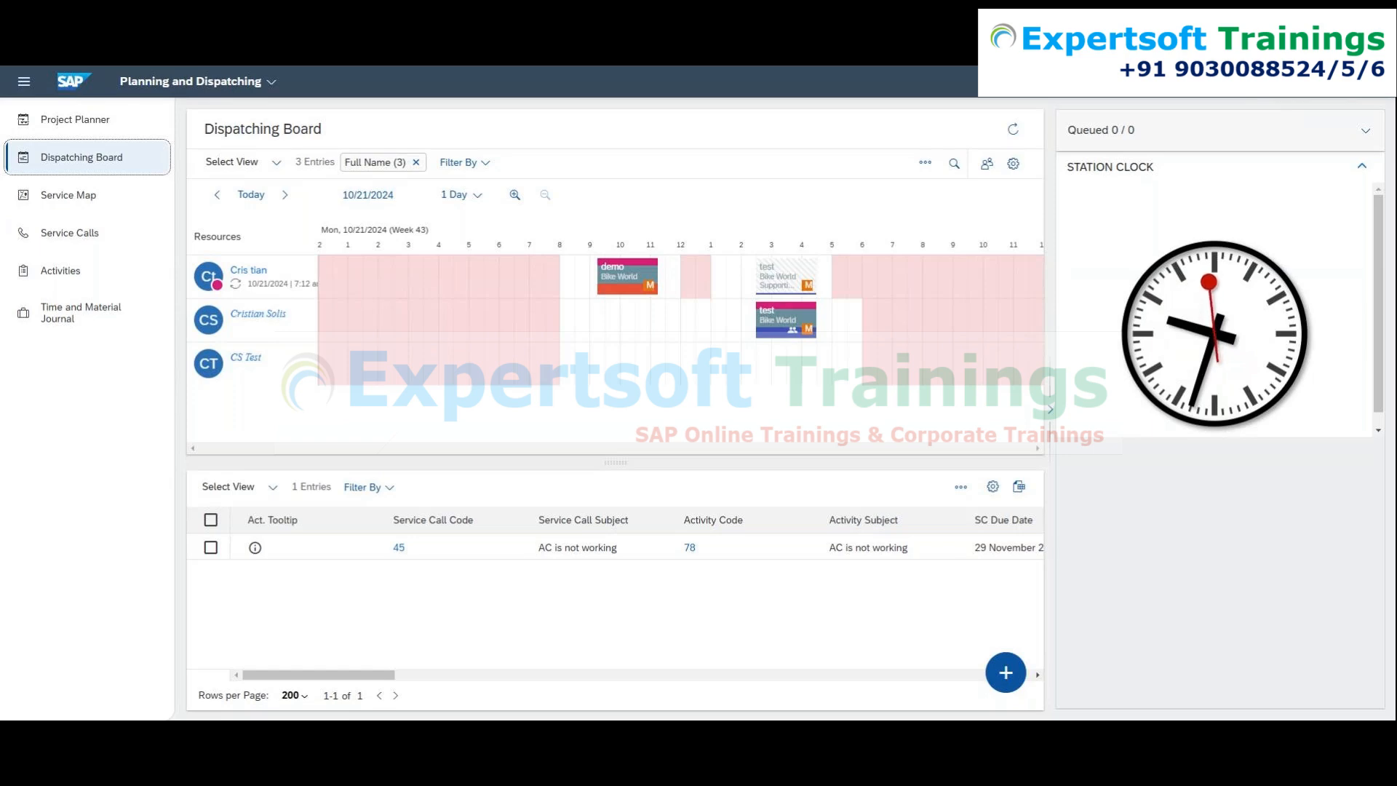
left_click(92, 241)
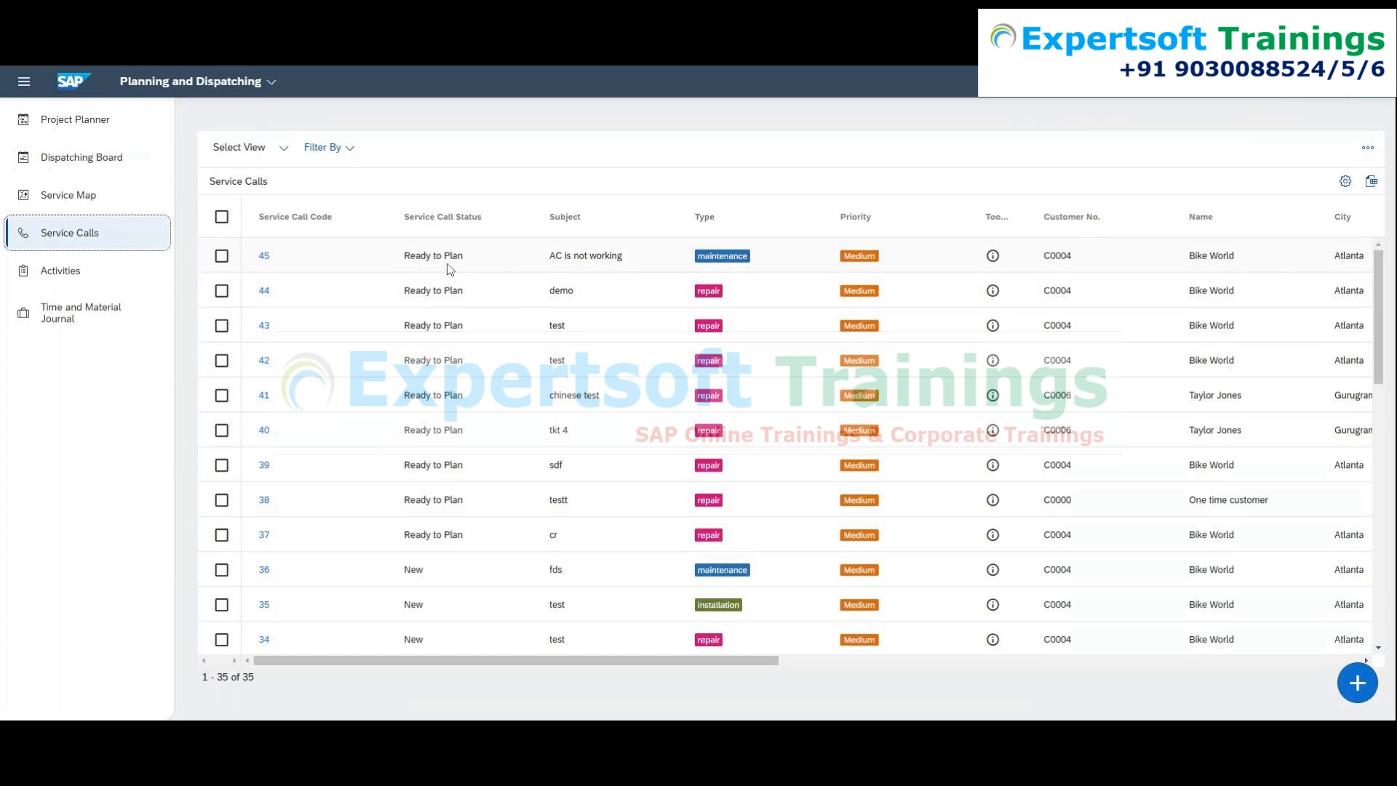
left_click(72, 157)
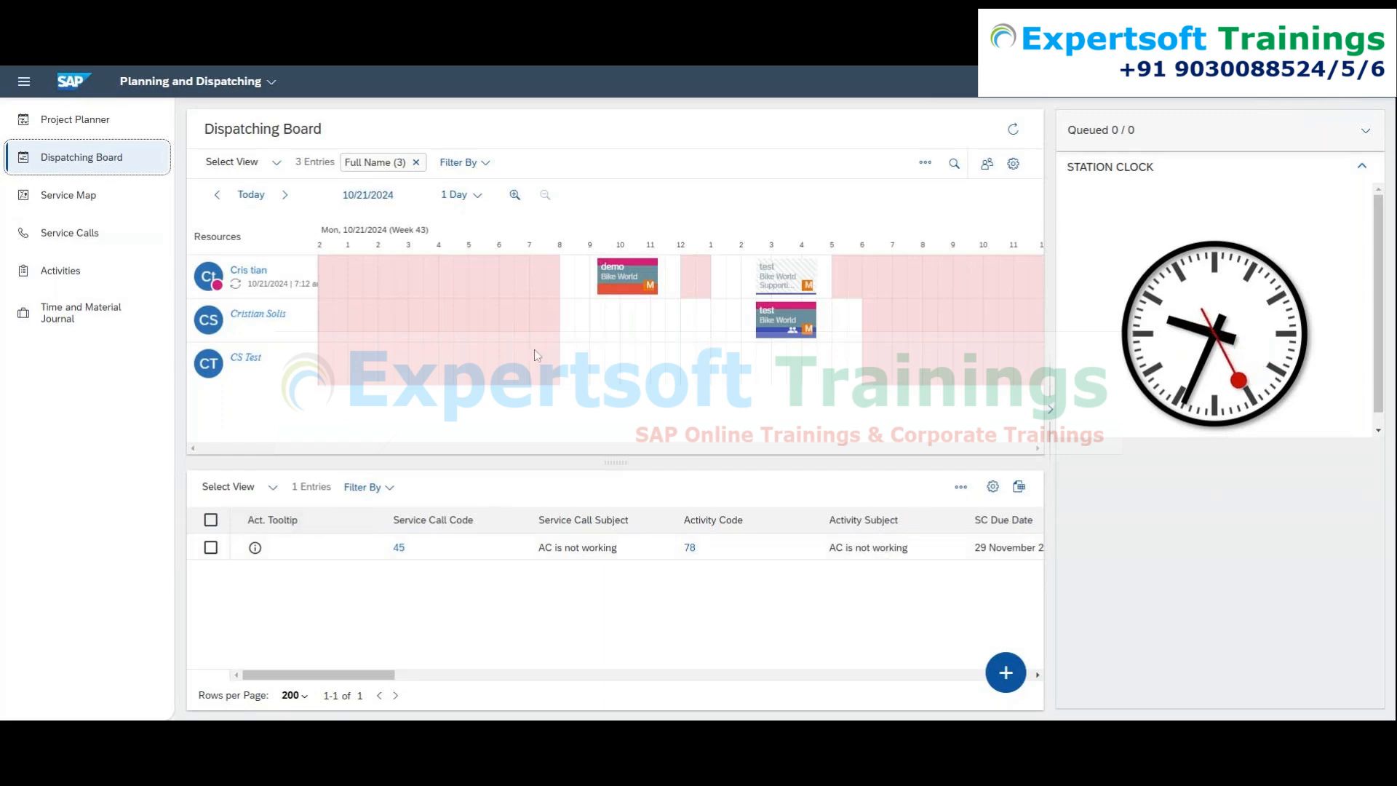
left_click(252, 194)
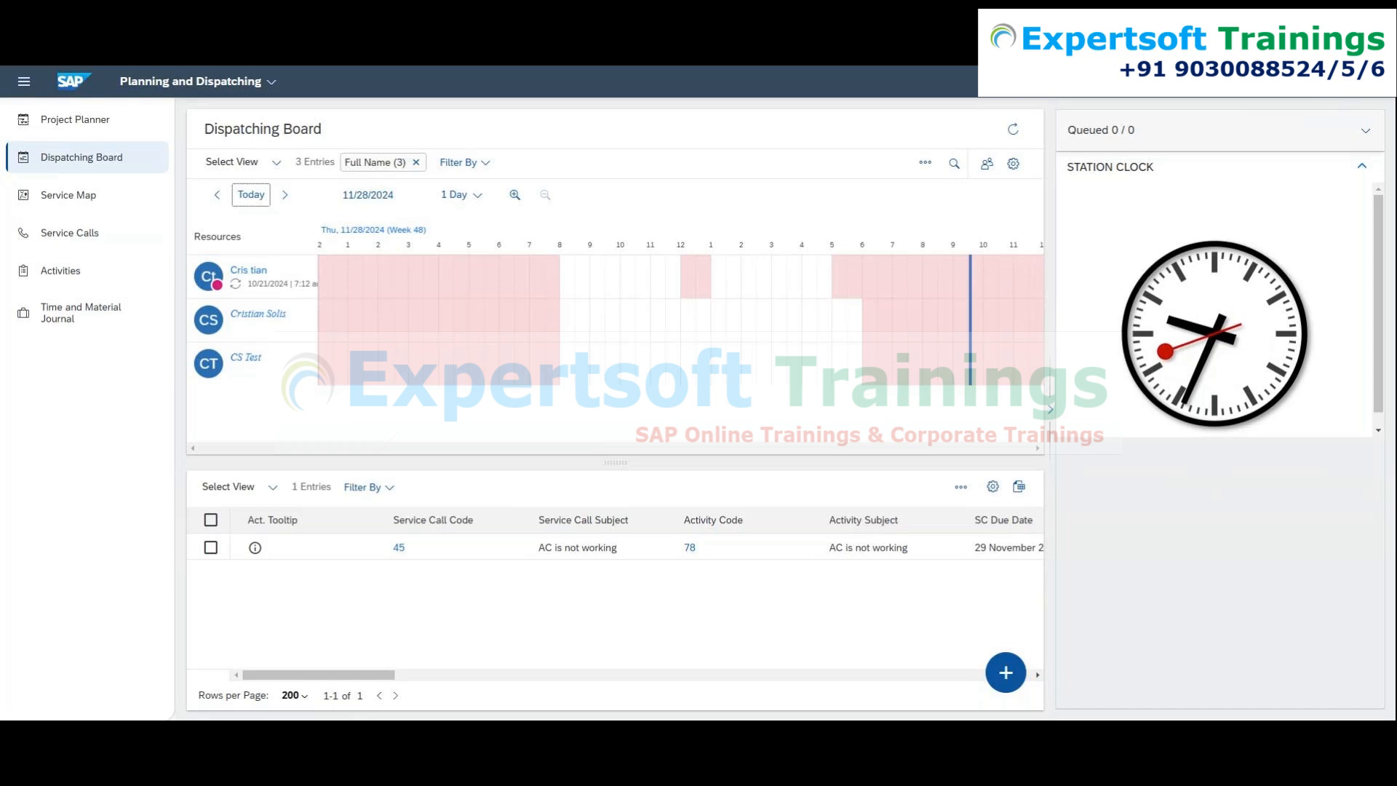
Check the default status for new service calls in the Planning and Dispatching general settings, and return to the Dispatching Board.
left_click(265, 82)
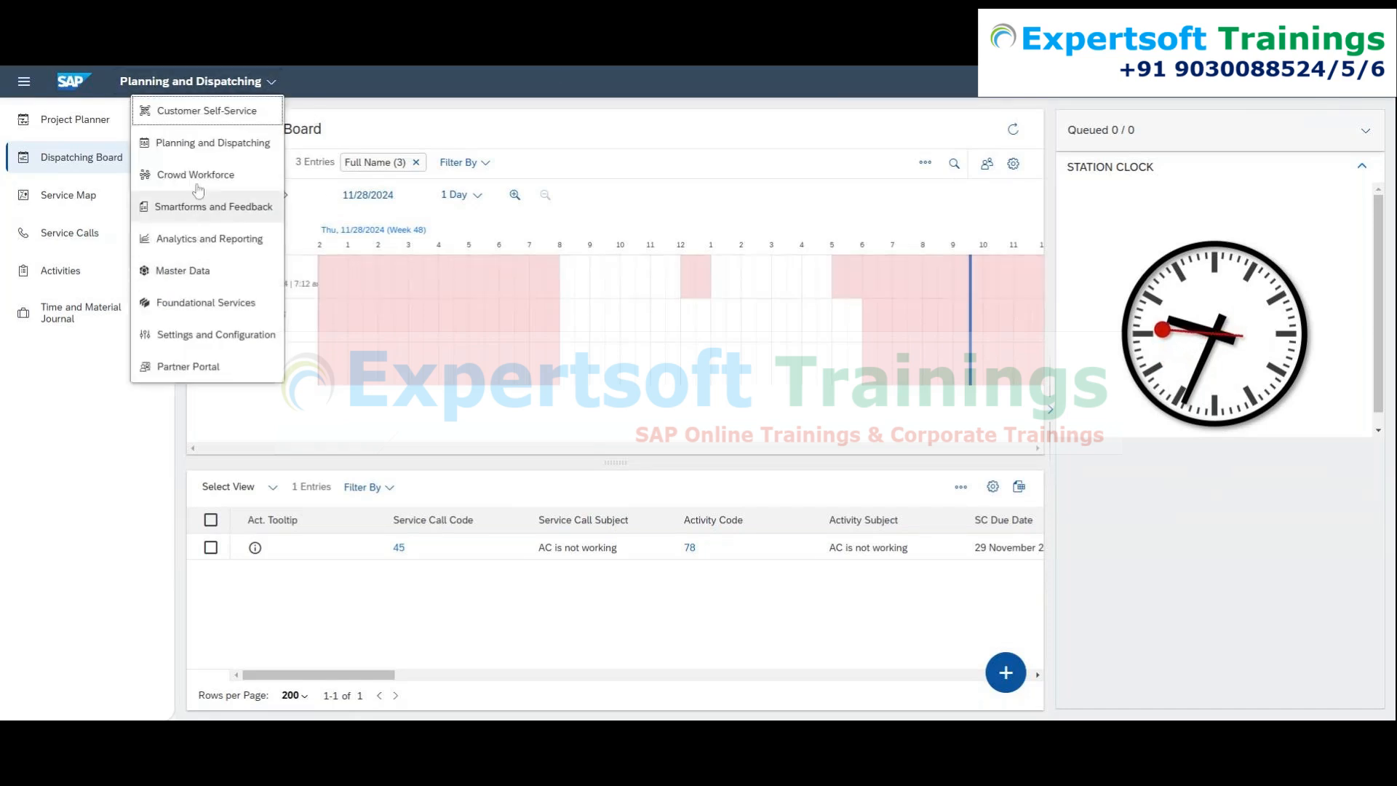
left_click(235, 339)
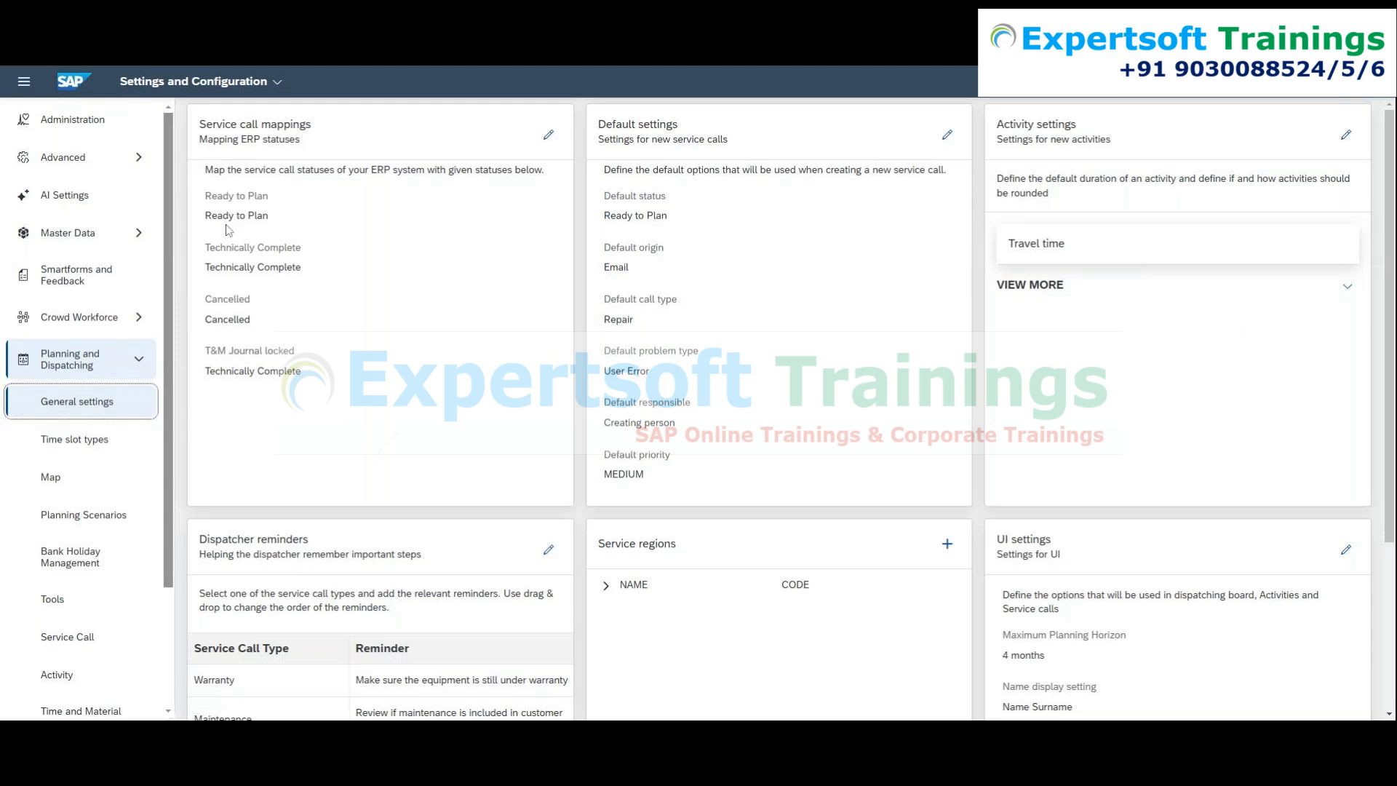
left_click_drag(603, 195, 690, 216)
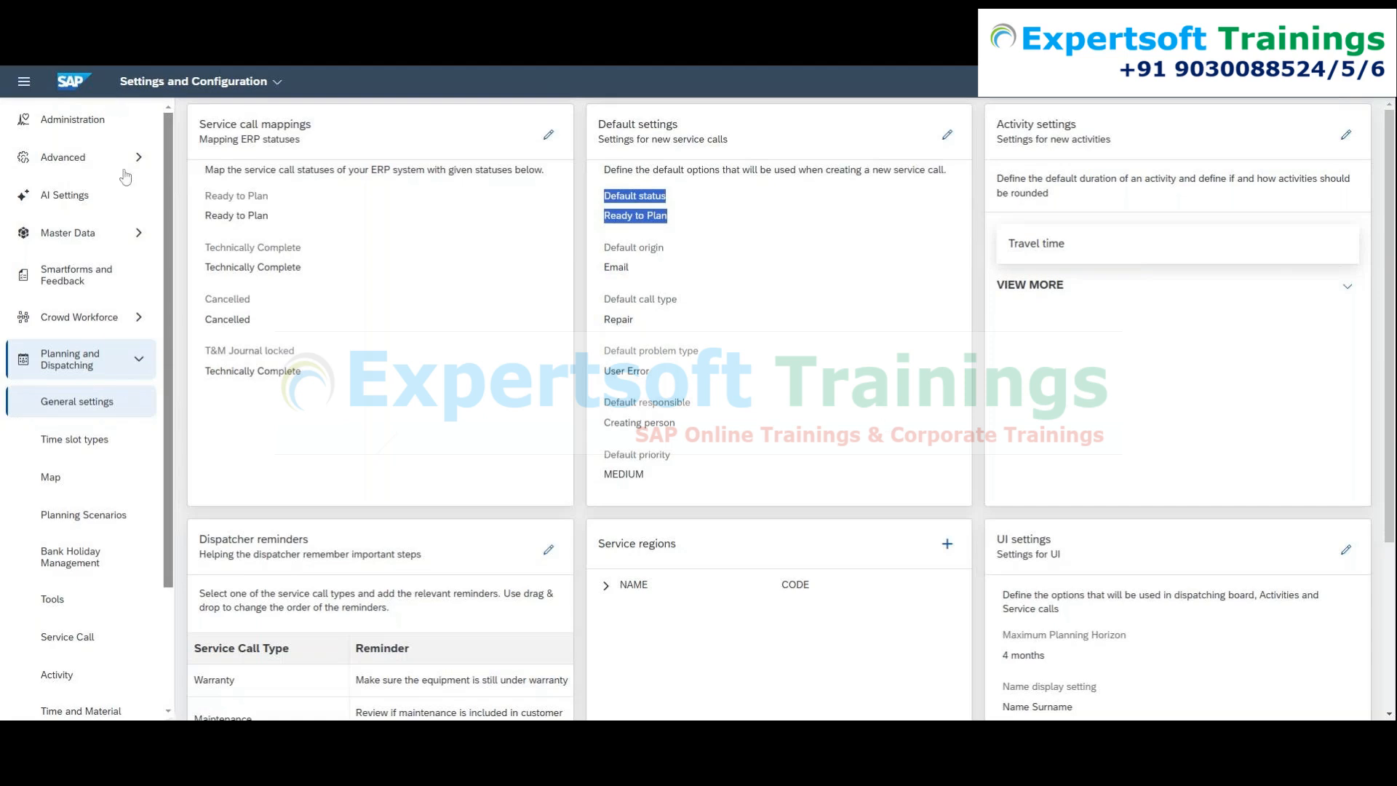
left_click(241, 80)
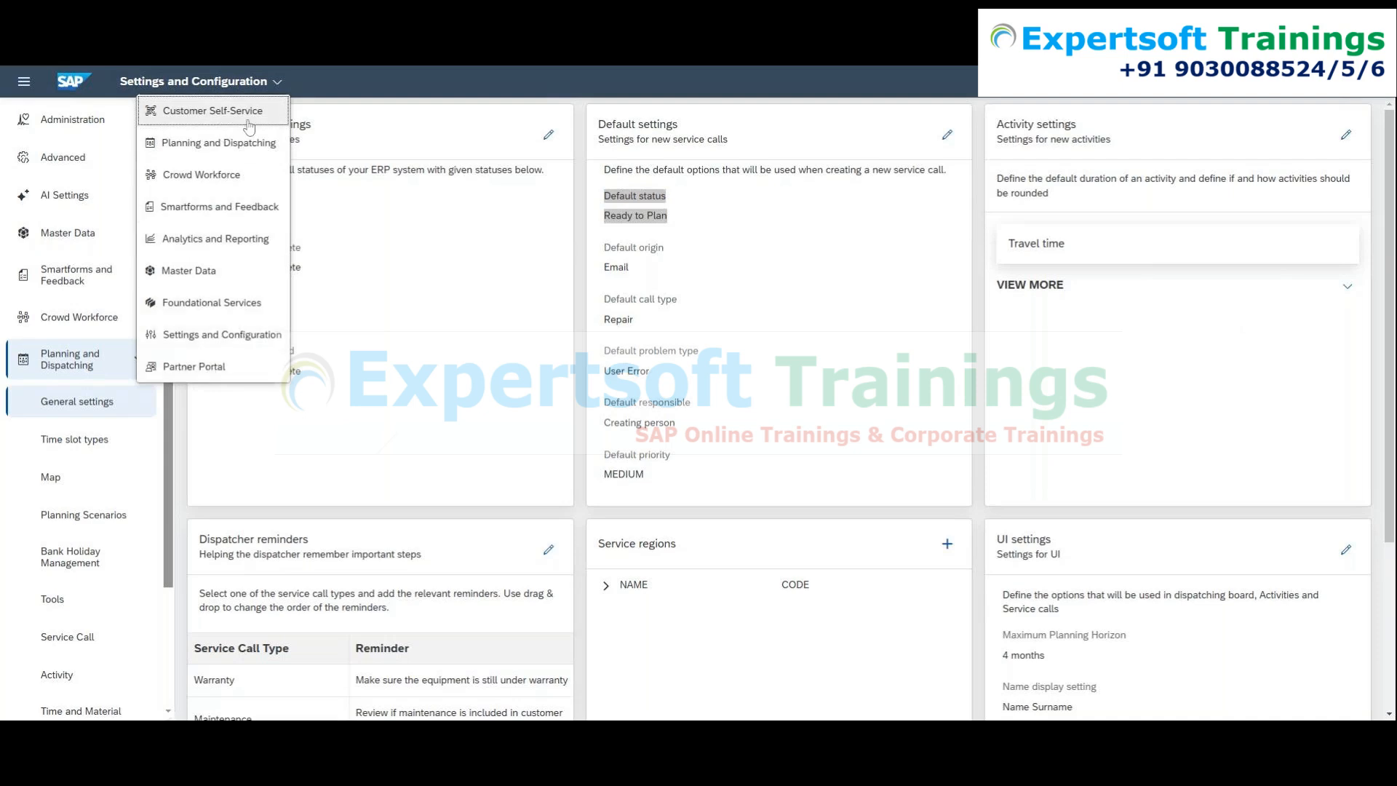
left_click(211, 143)
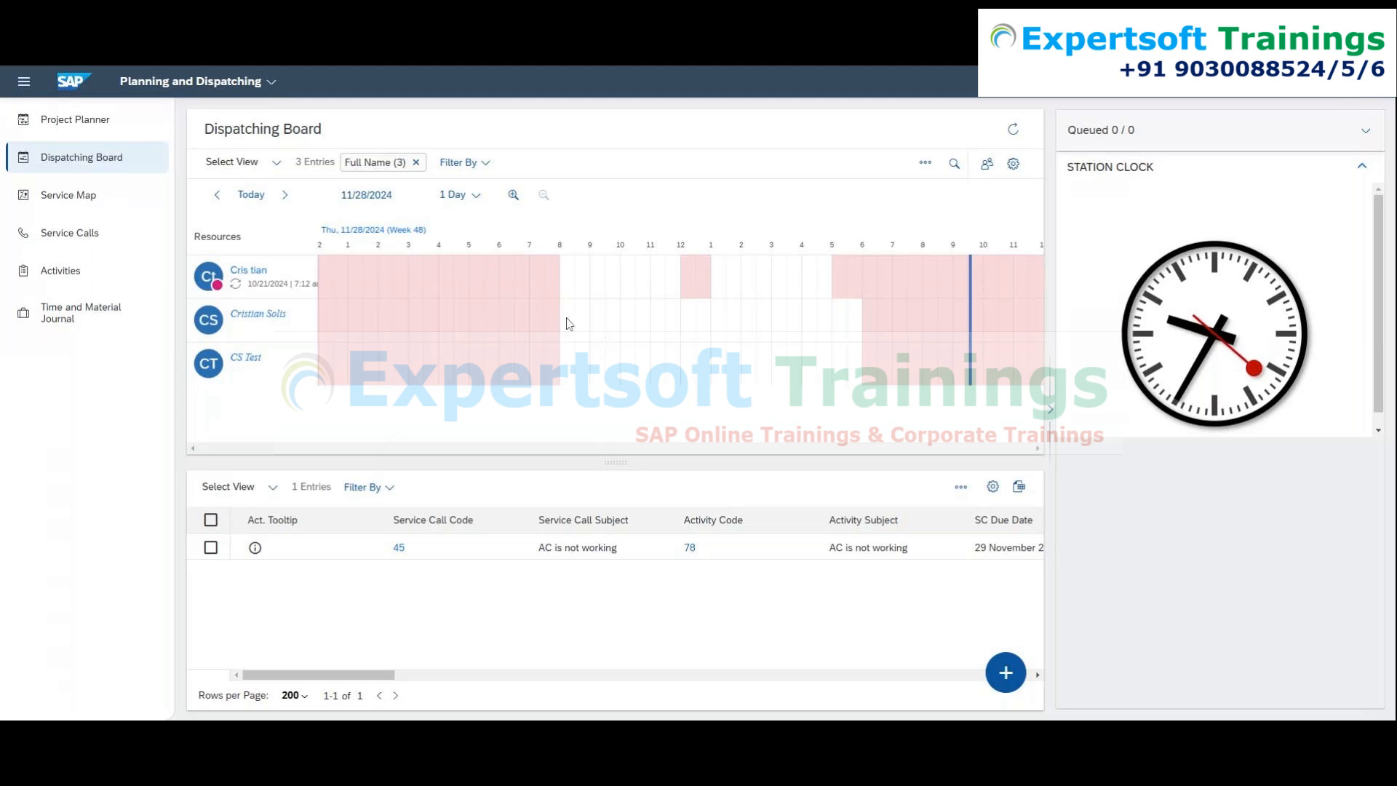
mouse_move(309, 290)
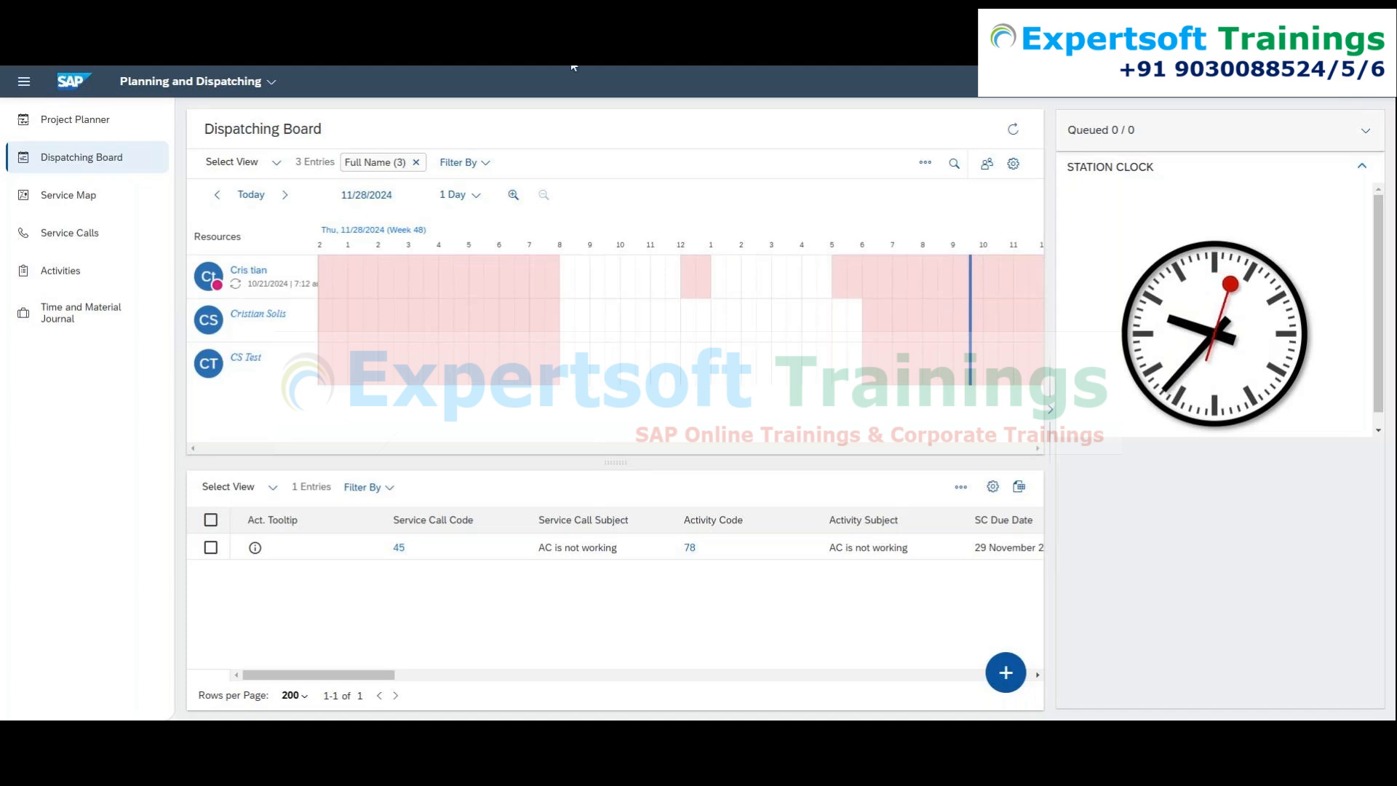
Review the core hours and working days in the Dispatching Board's Planning Horizon settings and save them.
left_click(1014, 164)
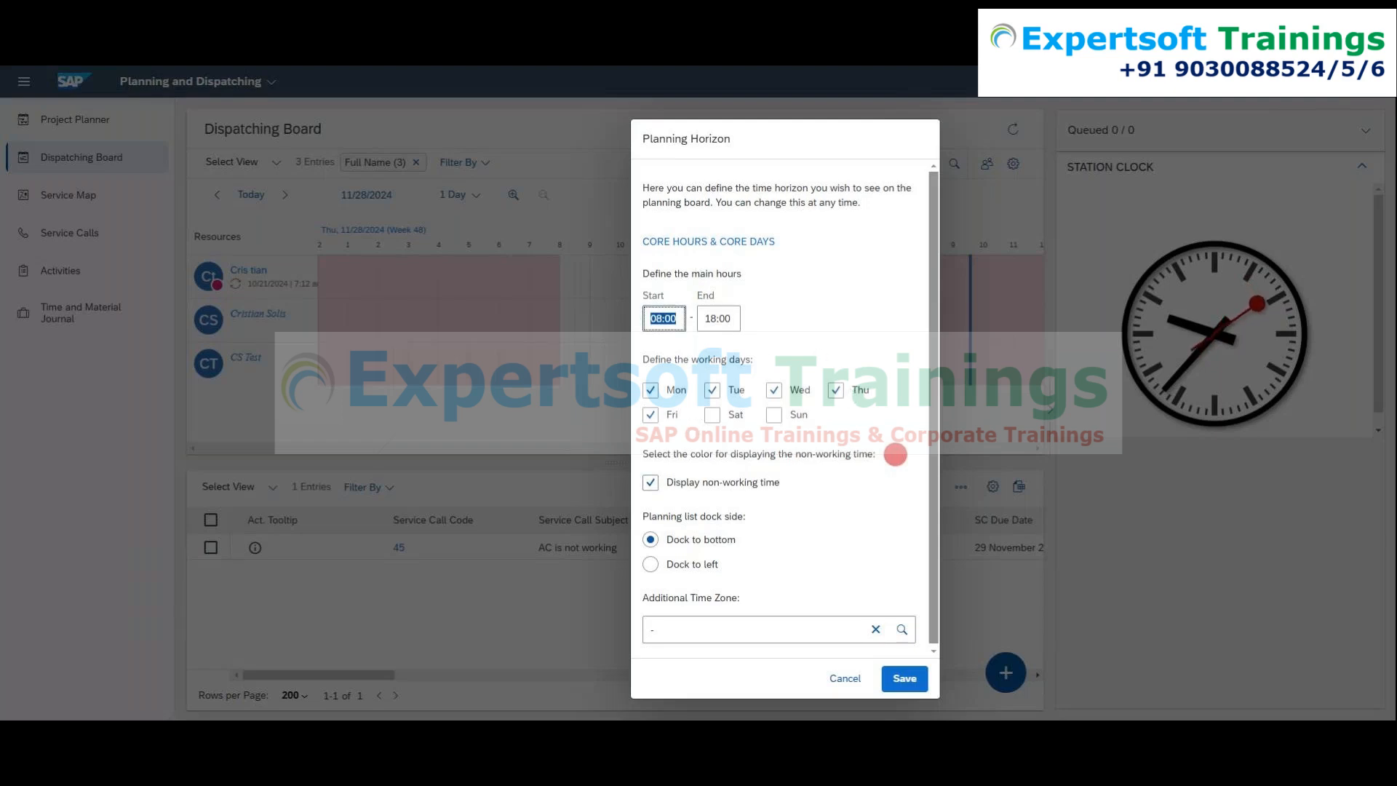
key("Tab")
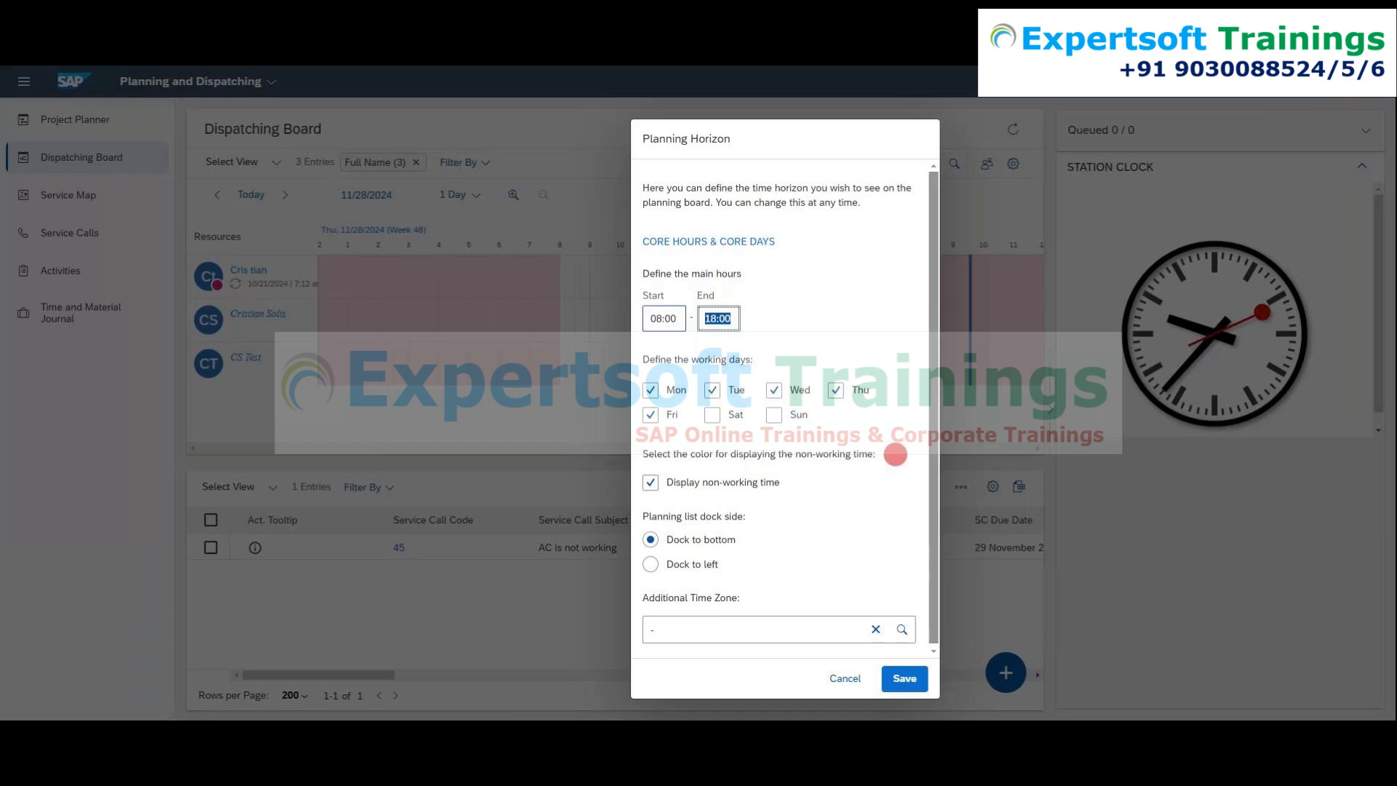
key("shift+Tab")
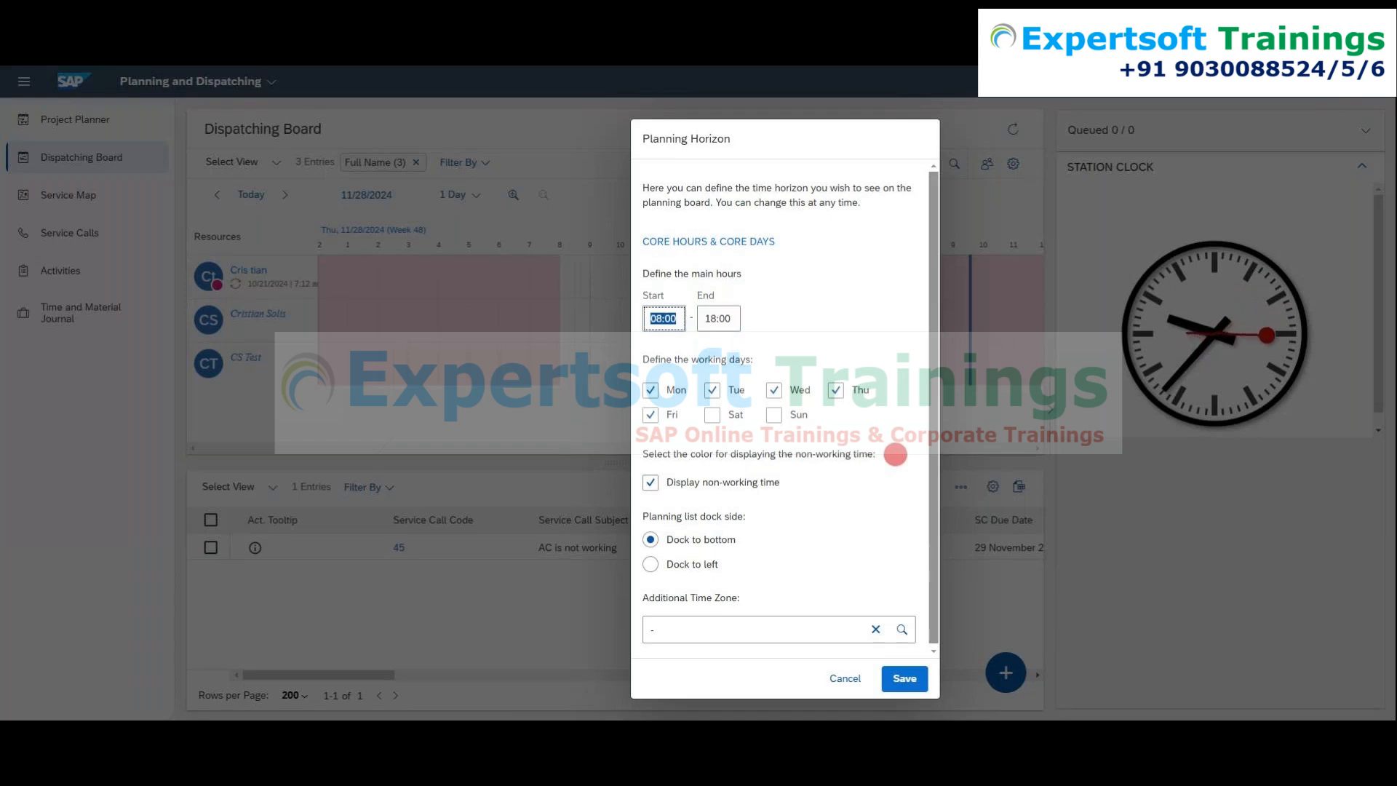
key("Tab")
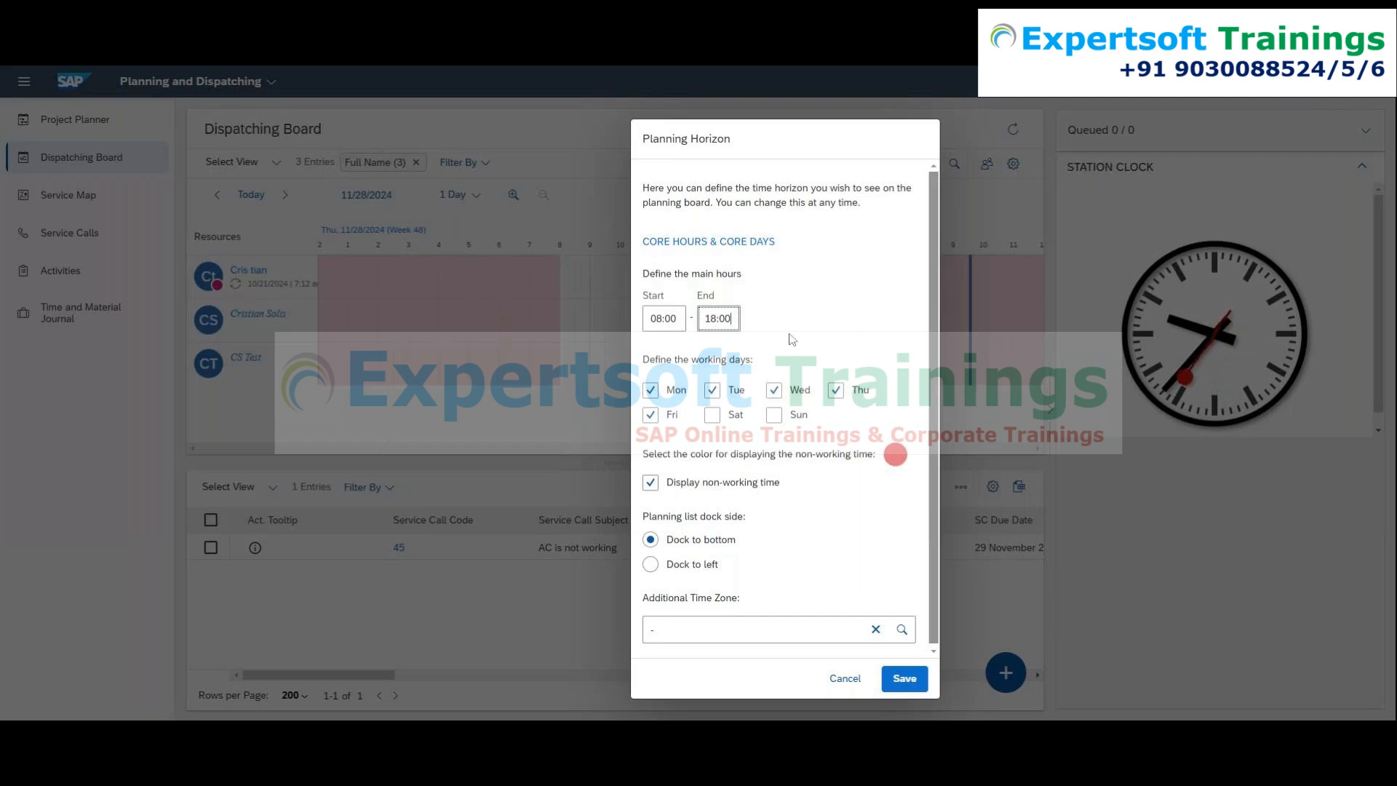
left_click(773, 388)
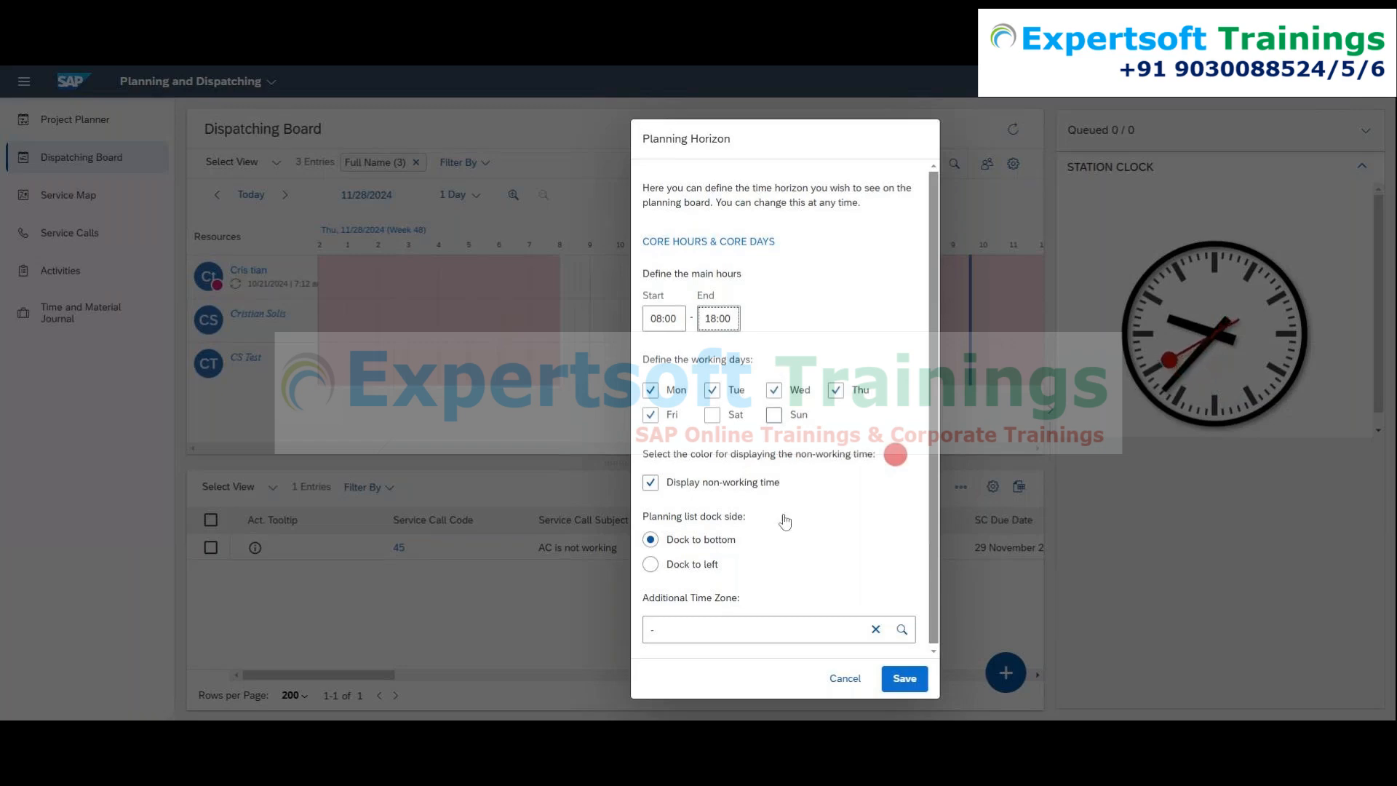
left_click(905, 679)
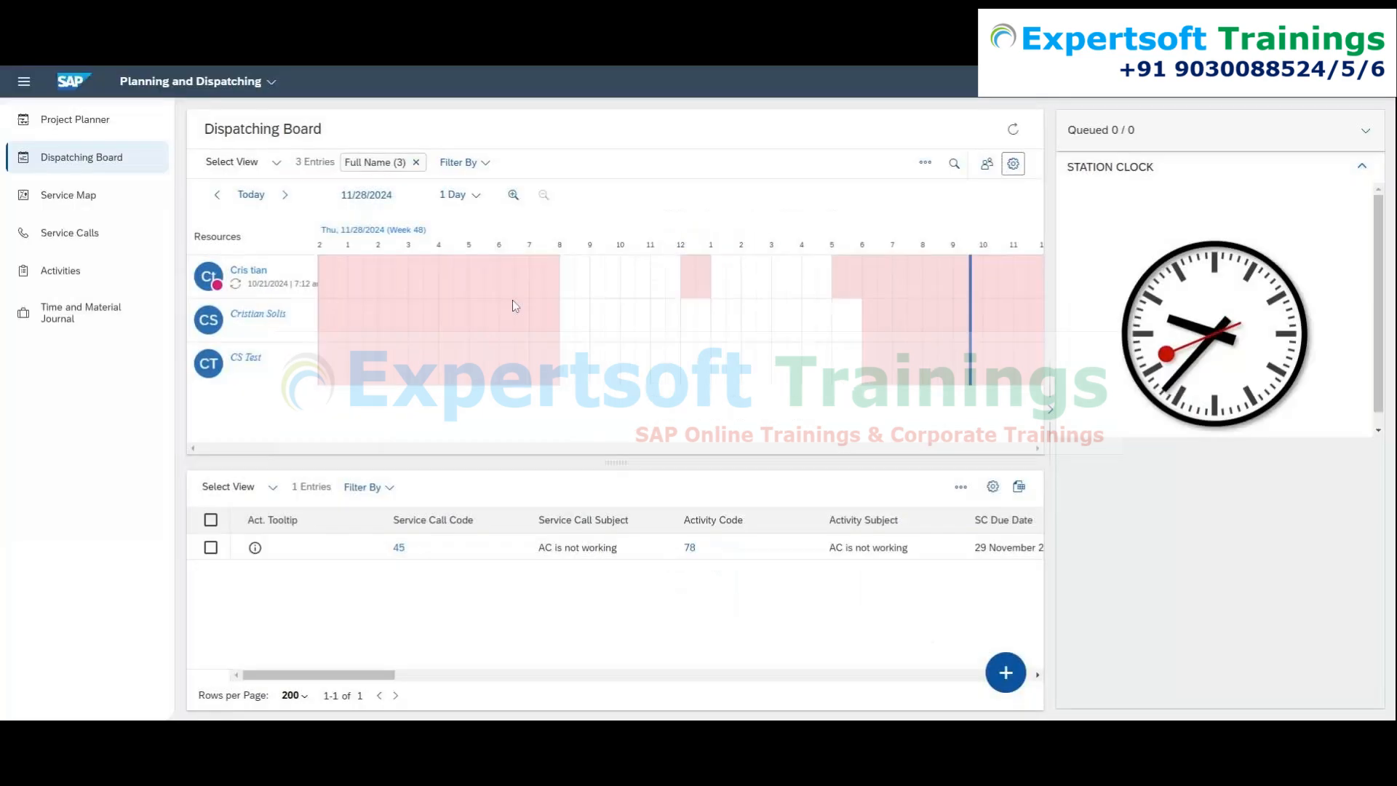
Move the board forward two days, return it to today, and show Saturday 11/30/2024 from the calendar.
left_click(285, 195)
left_click(285, 195)
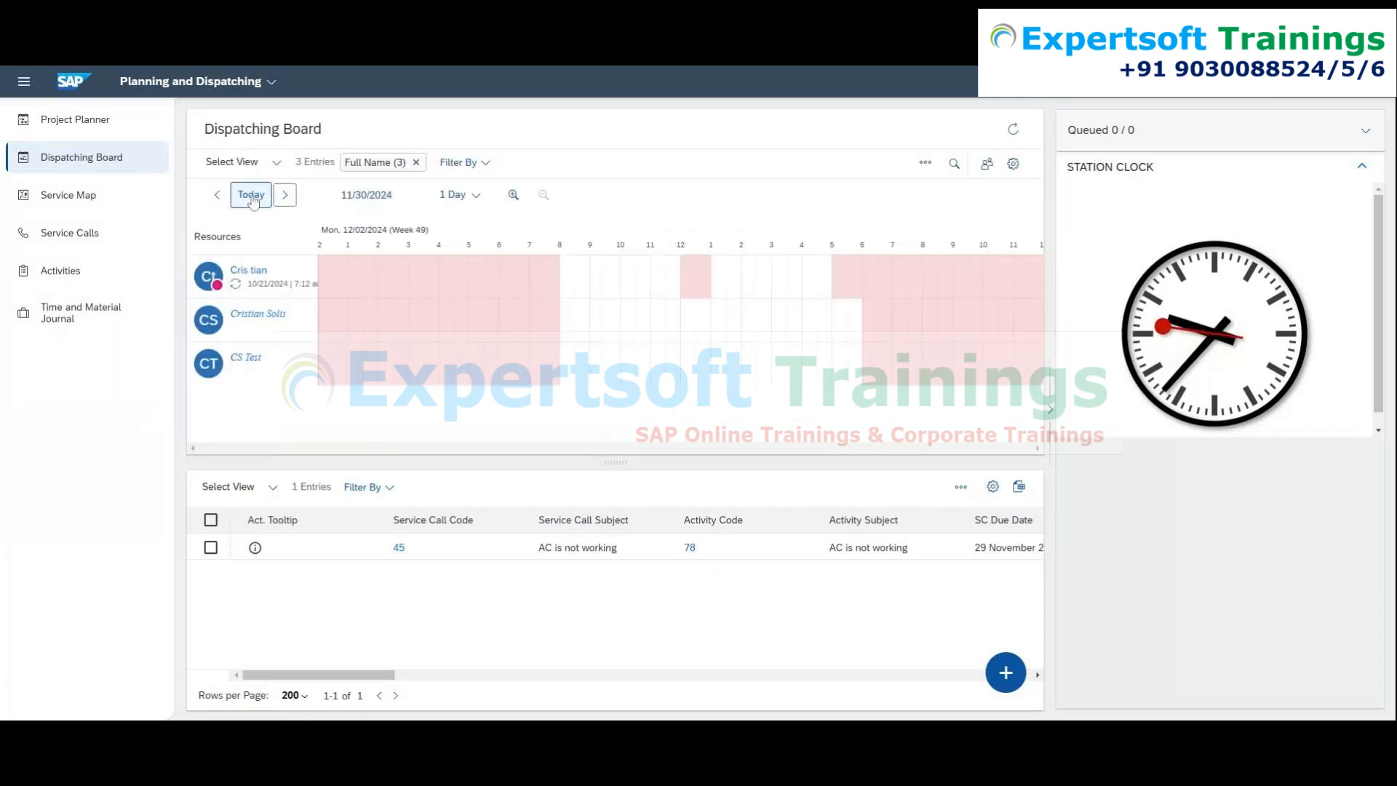
left_click(252, 197)
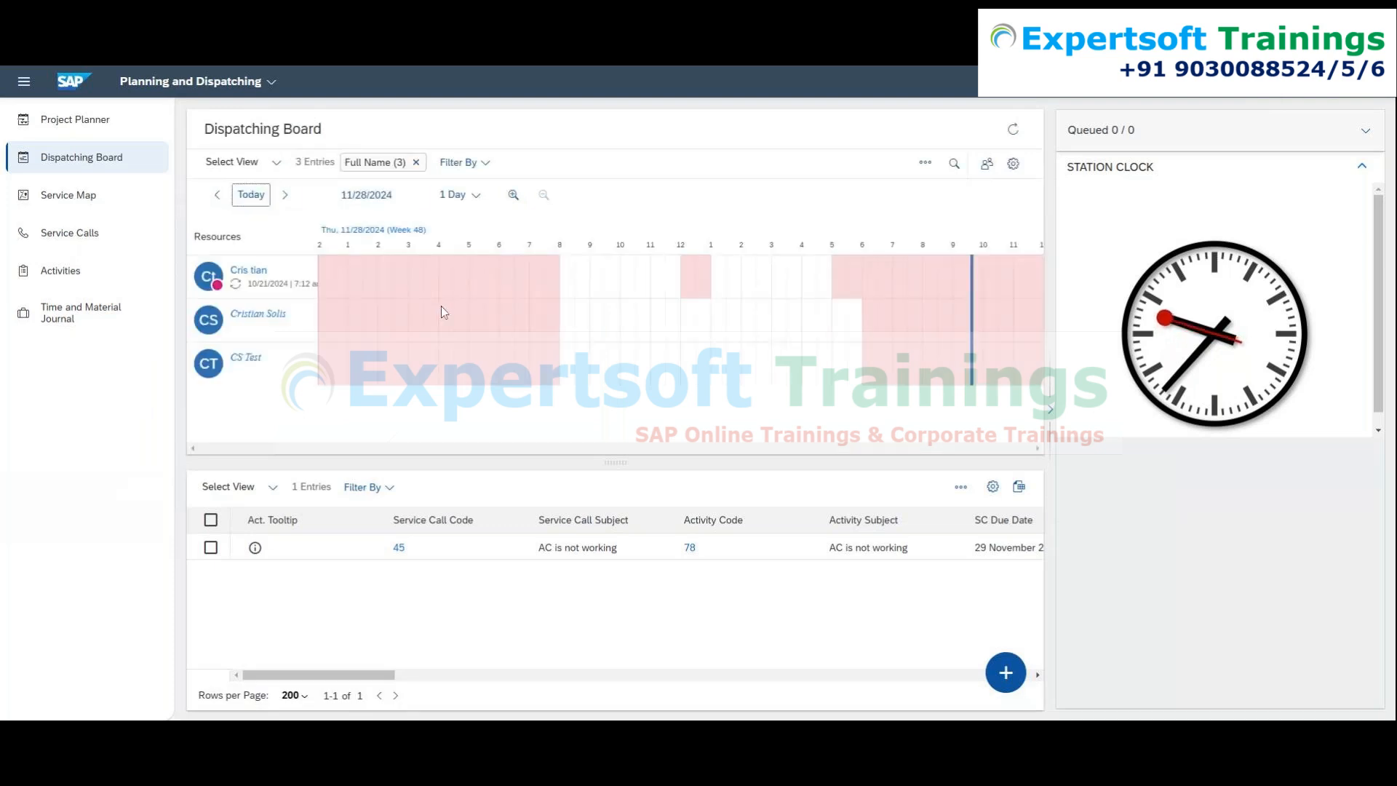
left_click(368, 196)
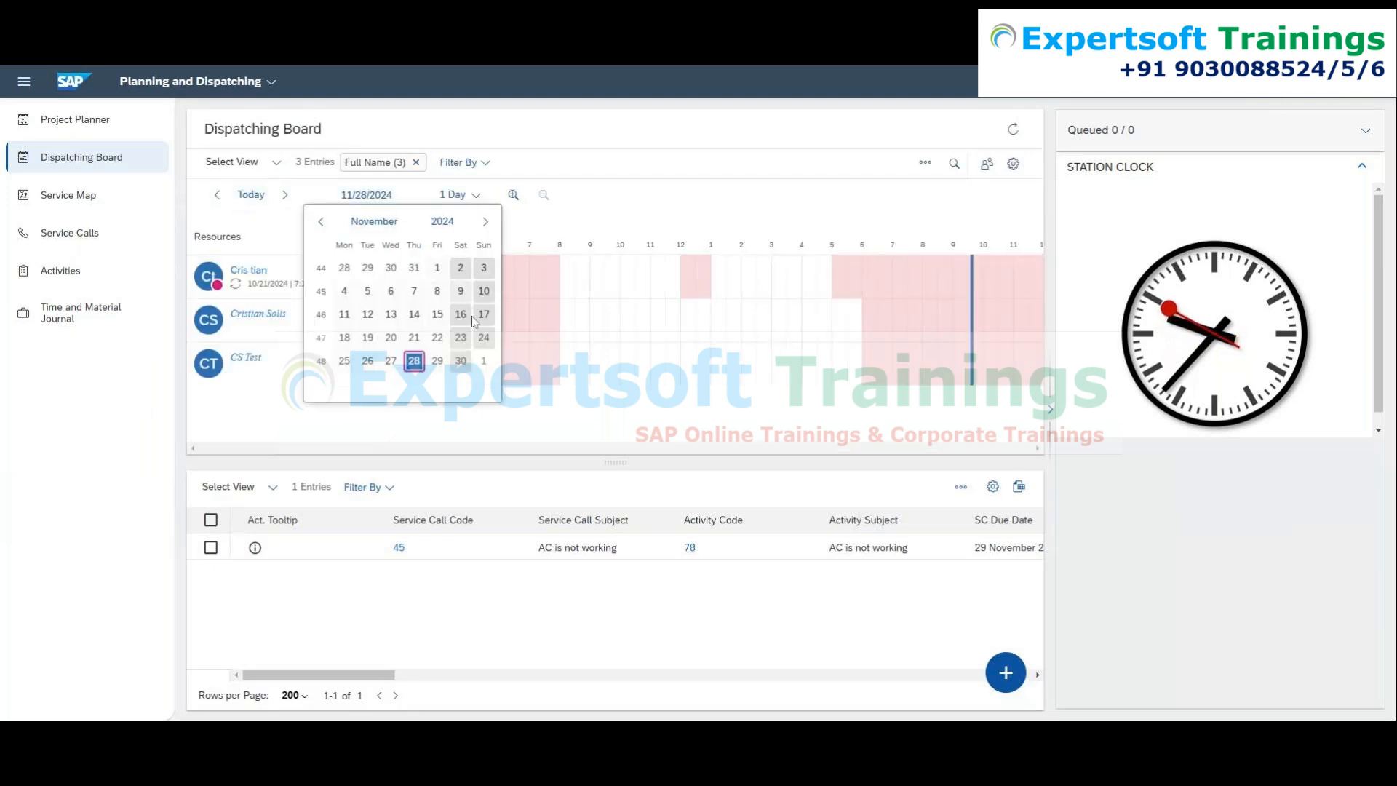
left_click(466, 362)
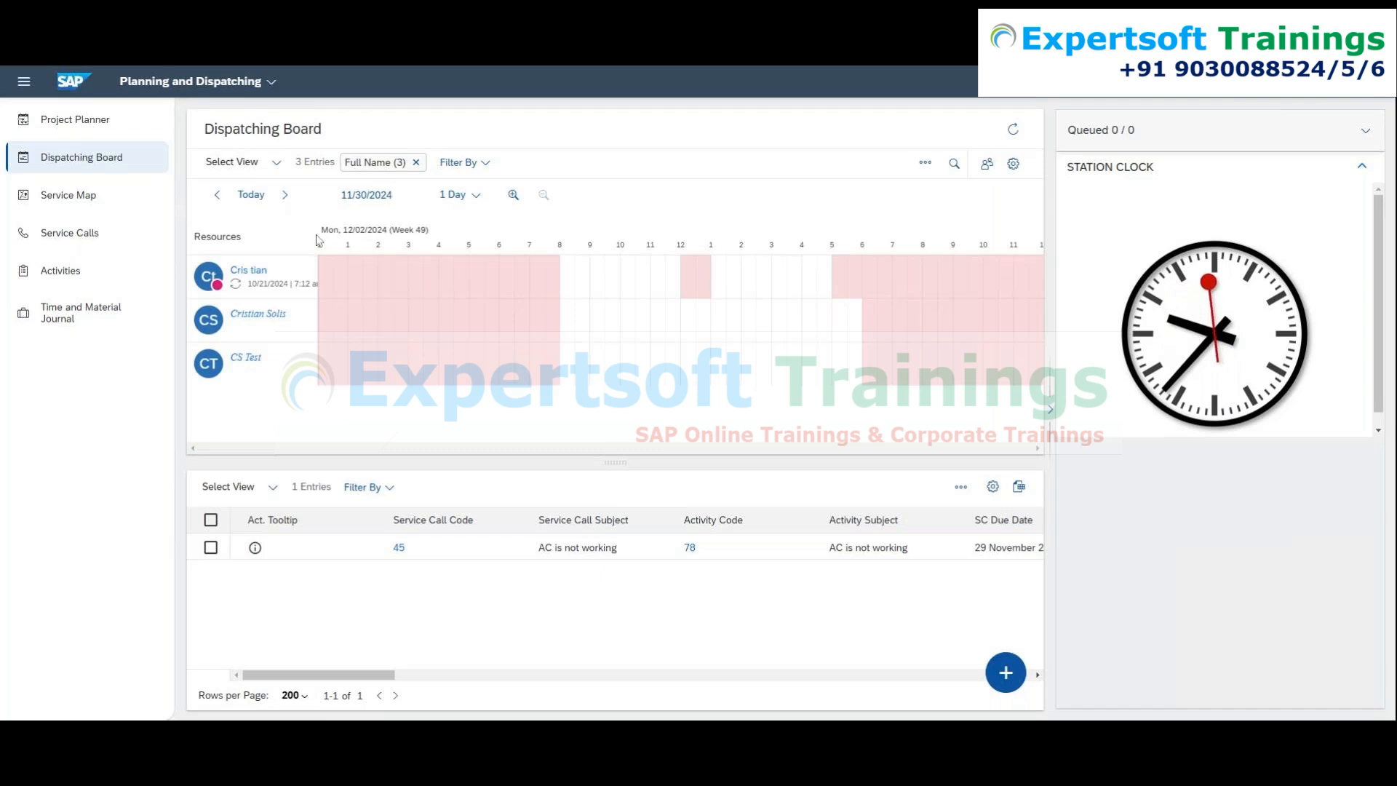
Move the board to 12/02/2024 and show it in the 1 Week view to examine which weekdays appear.
left_click(286, 195)
left_click(286, 195)
left_click(465, 195)
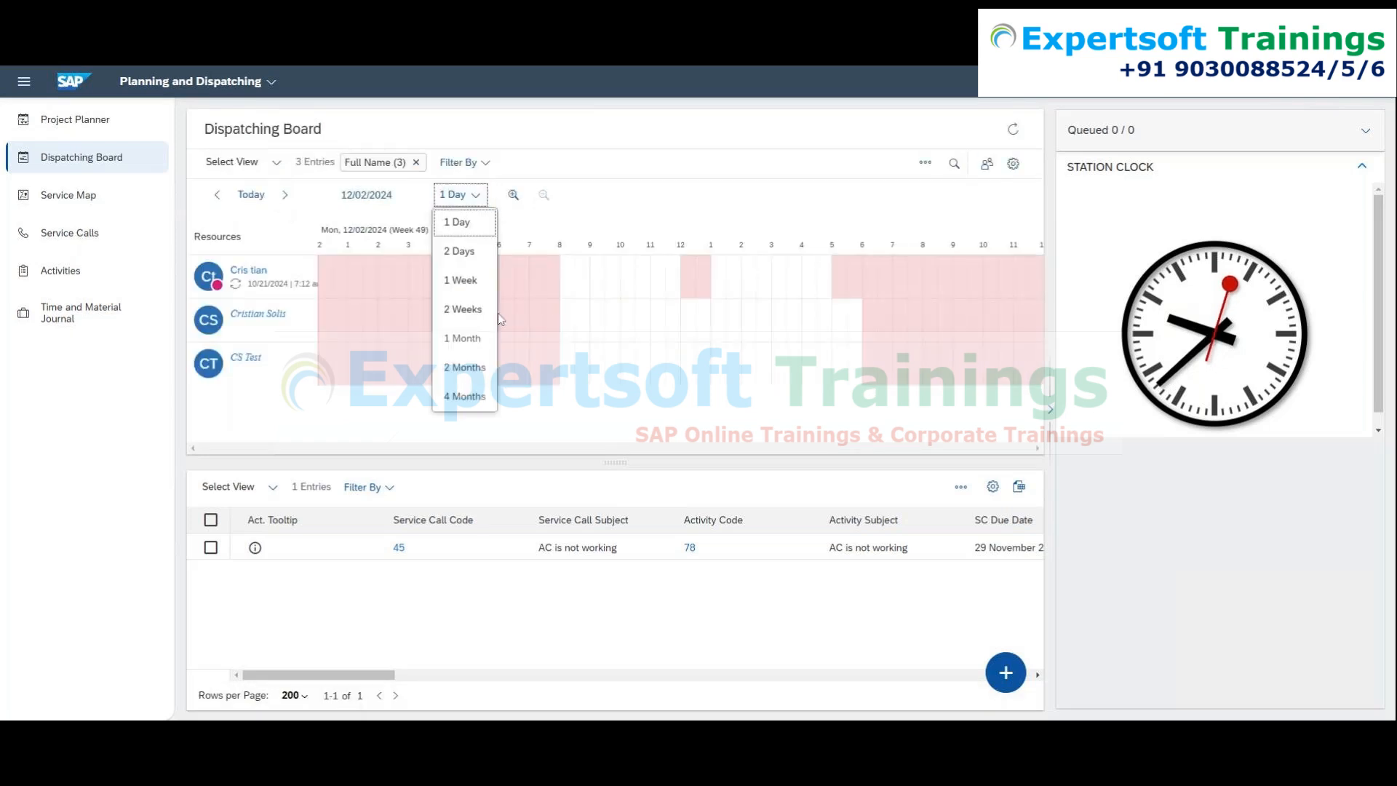
left_click(462, 281)
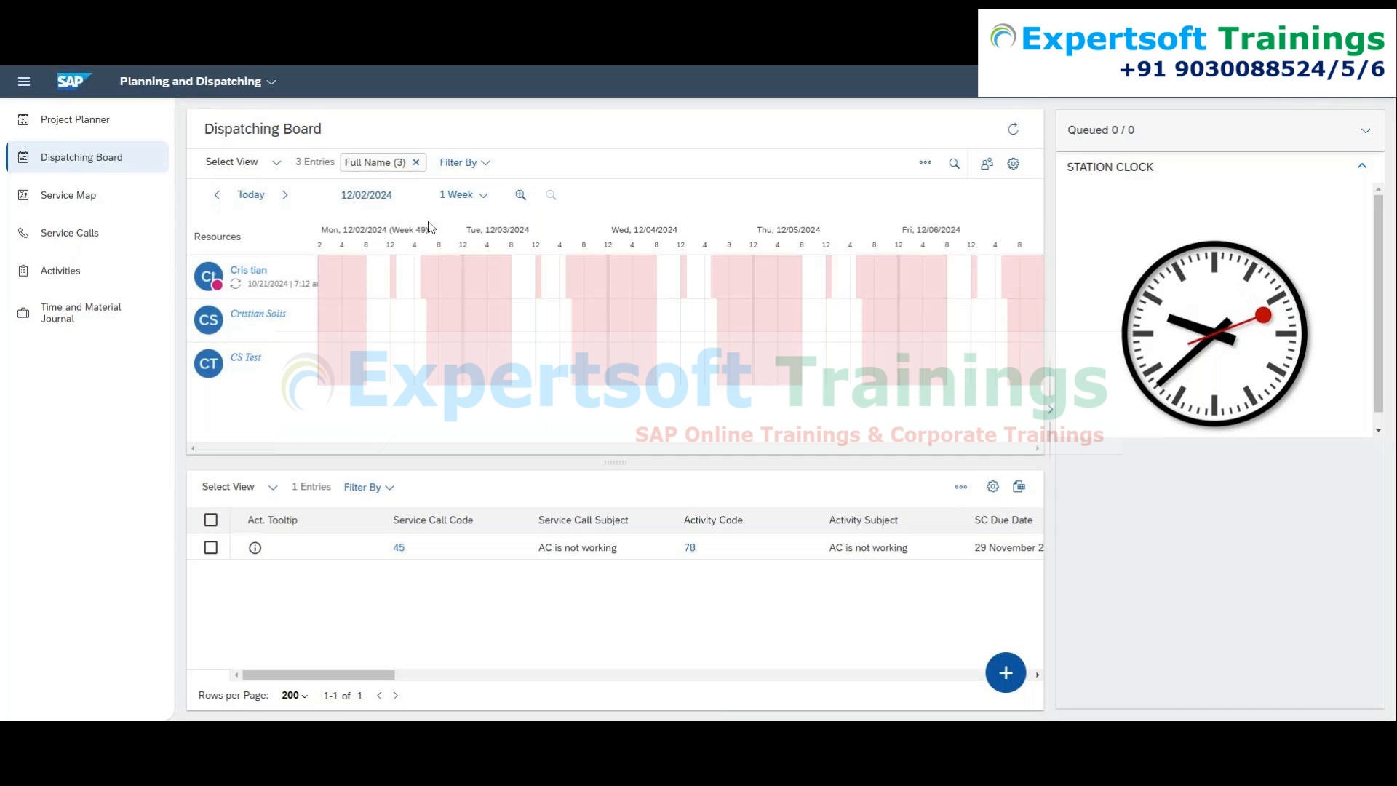
left_click(484, 202)
left_click(602, 180)
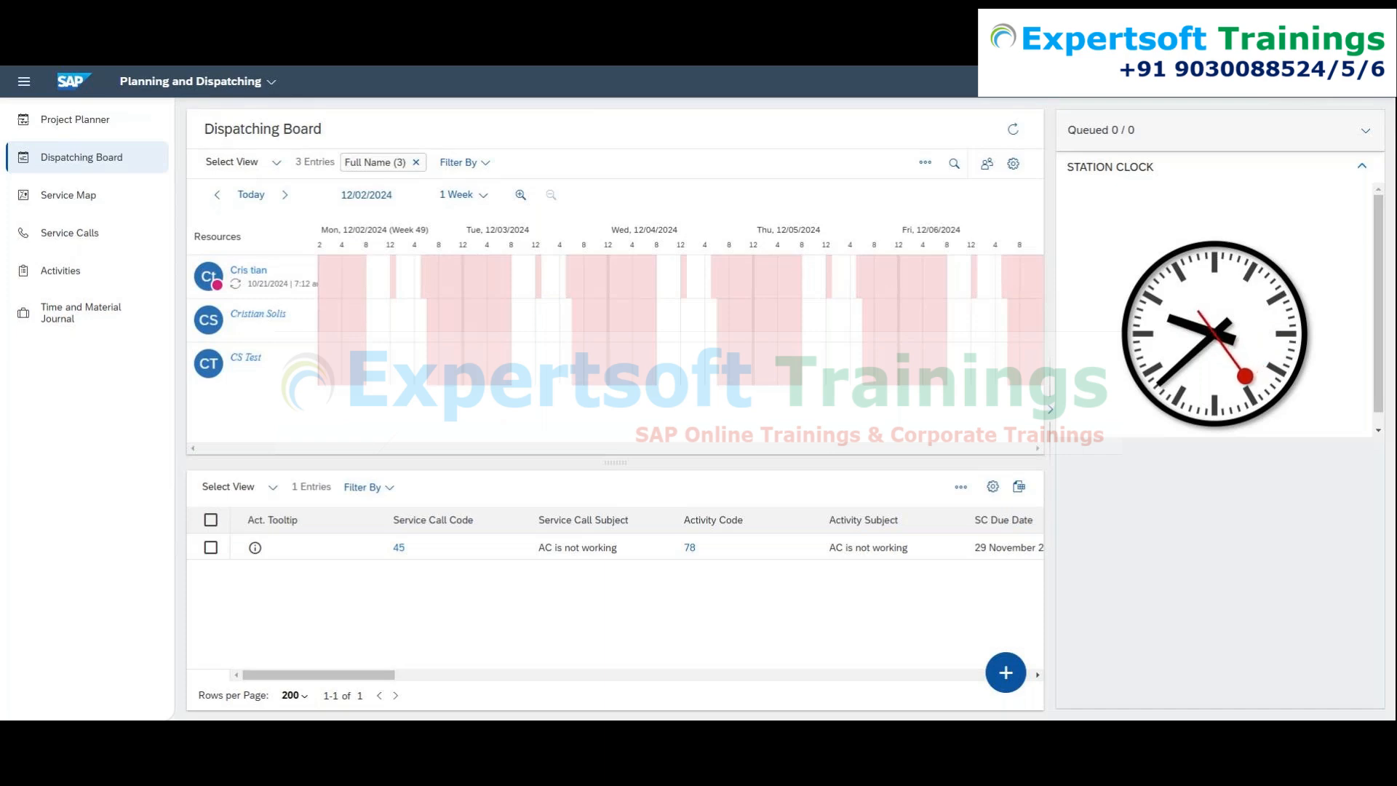
Add Saturday and Sunday as working days, change the non-working time color to light purple, save, and recheck the Planning Horizon.
left_click(1013, 163)
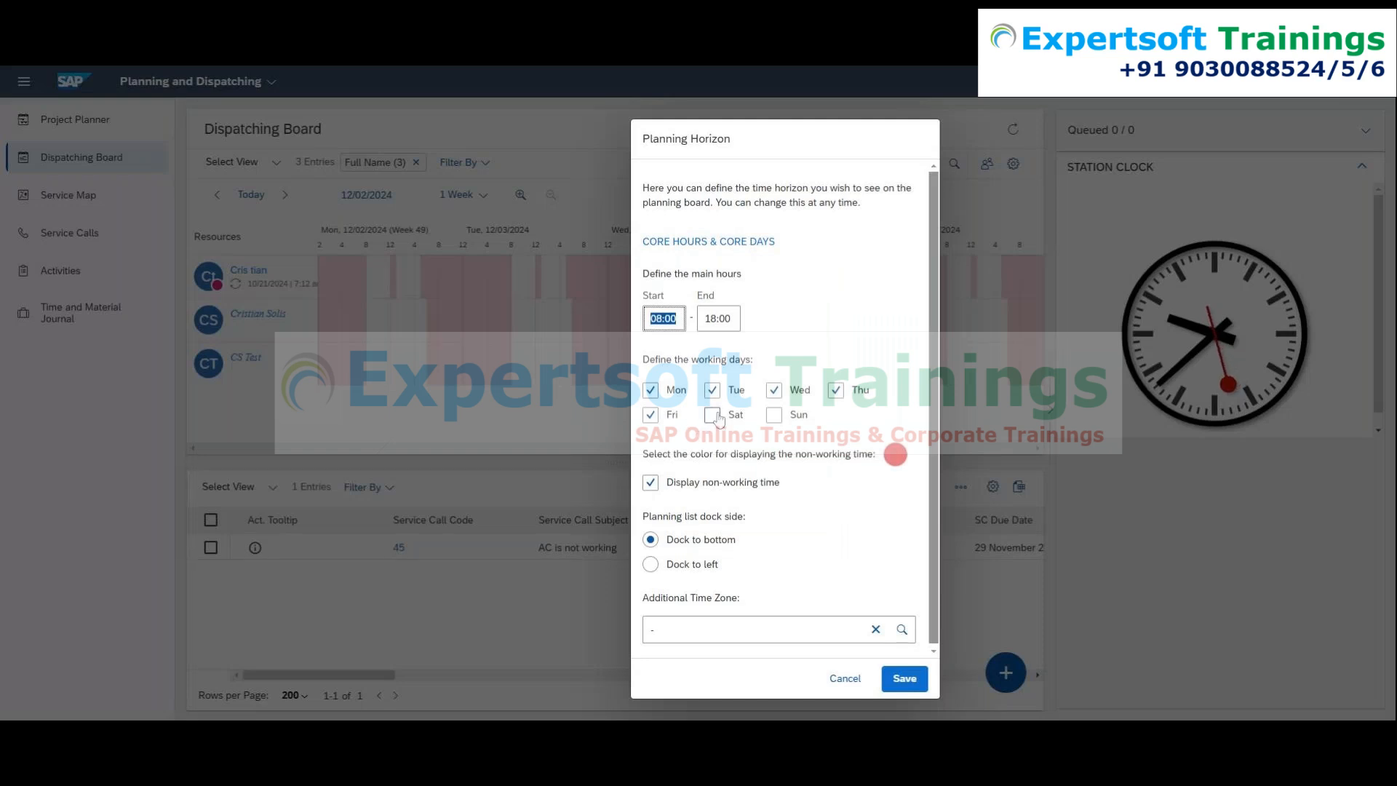
left_click(717, 418)
left_click(774, 415)
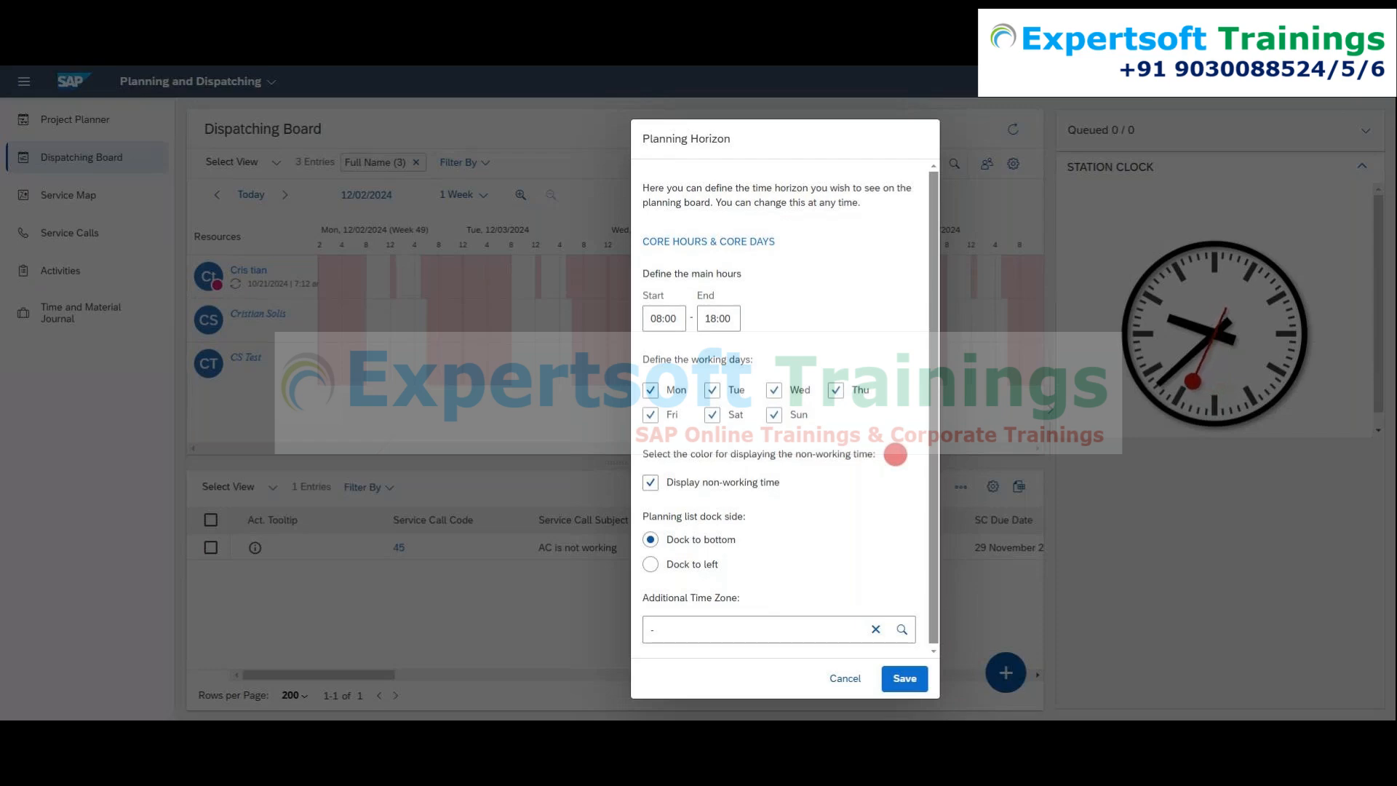
left_click(905, 679)
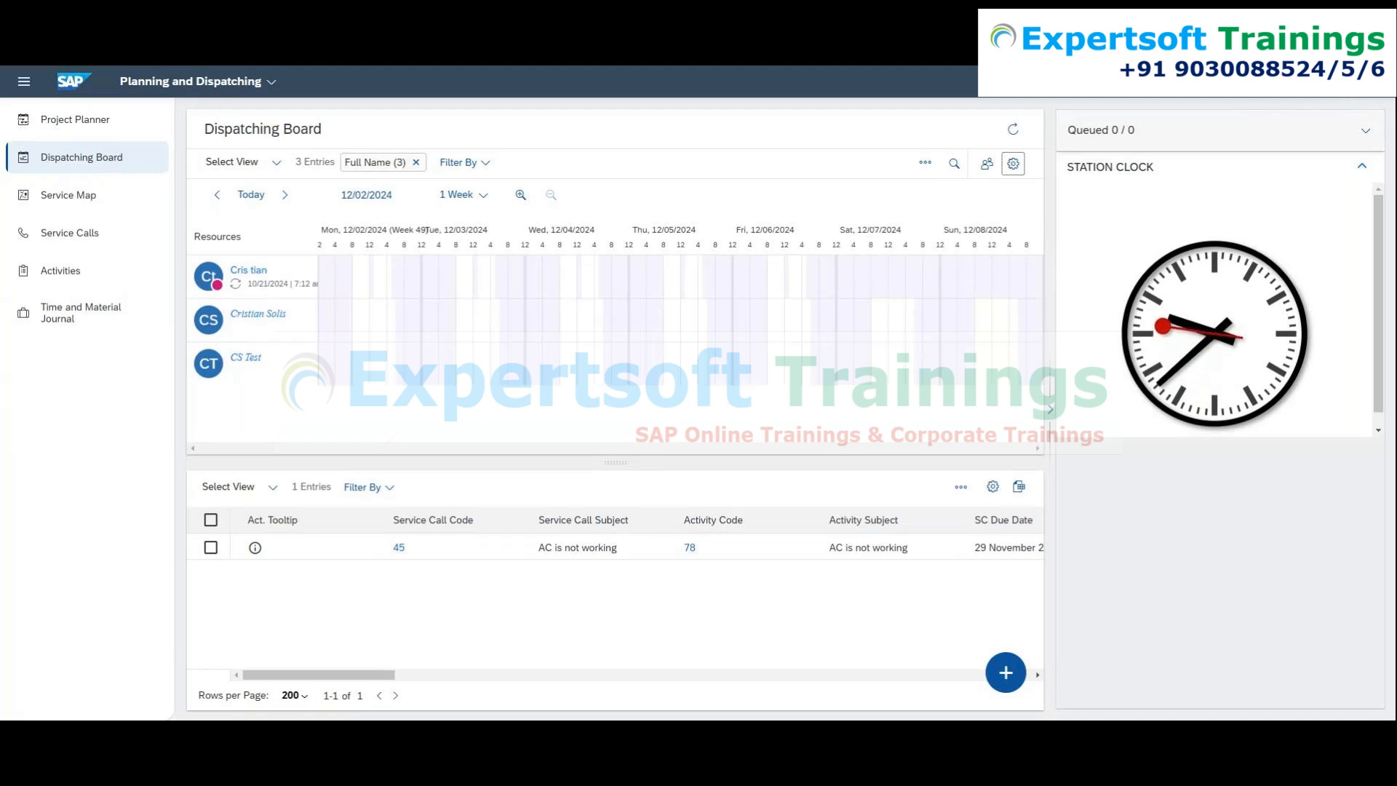
left_click(1012, 164)
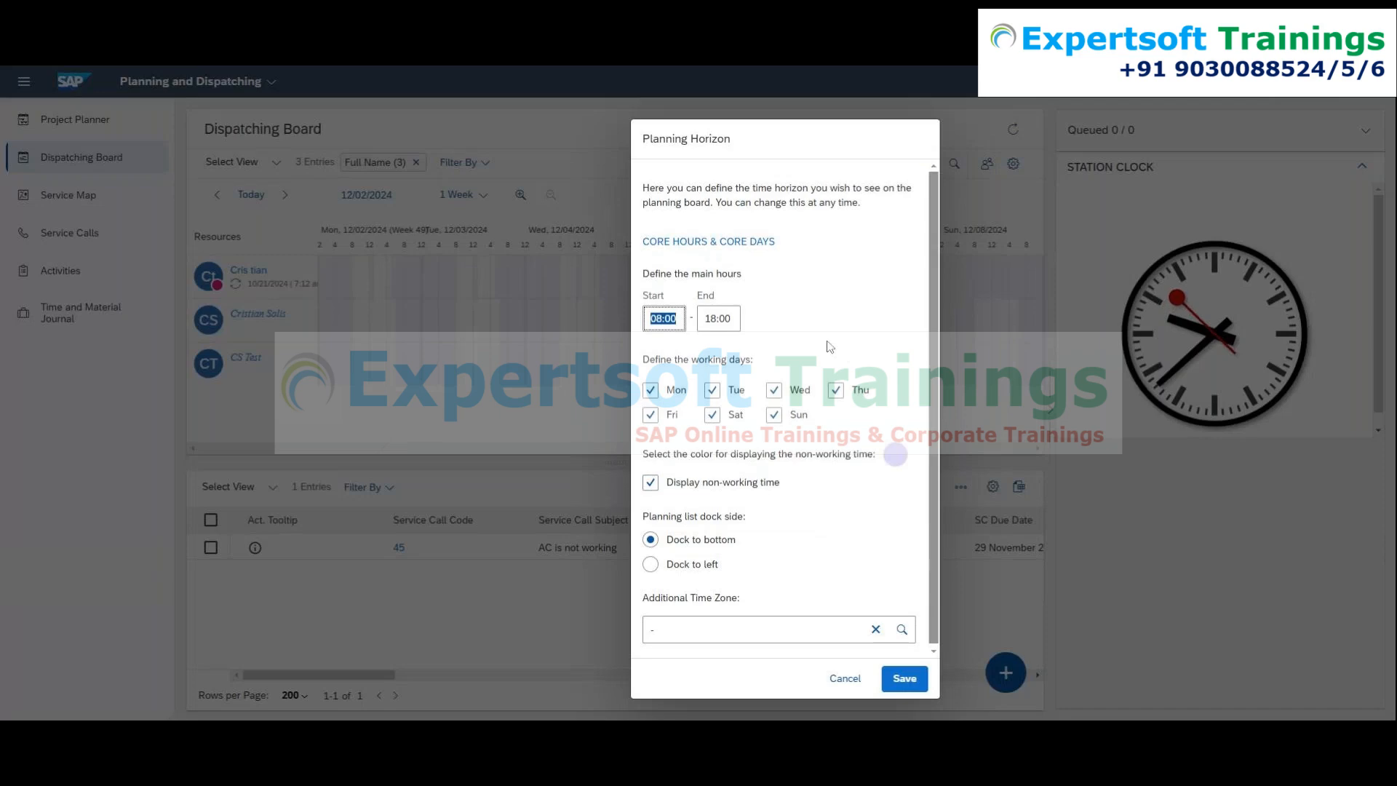
left_click(857, 686)
Move the board two weeks forward, select Saturday 12/14/2024, and show it in the 1 Day view.
left_click(285, 195)
left_click(285, 195)
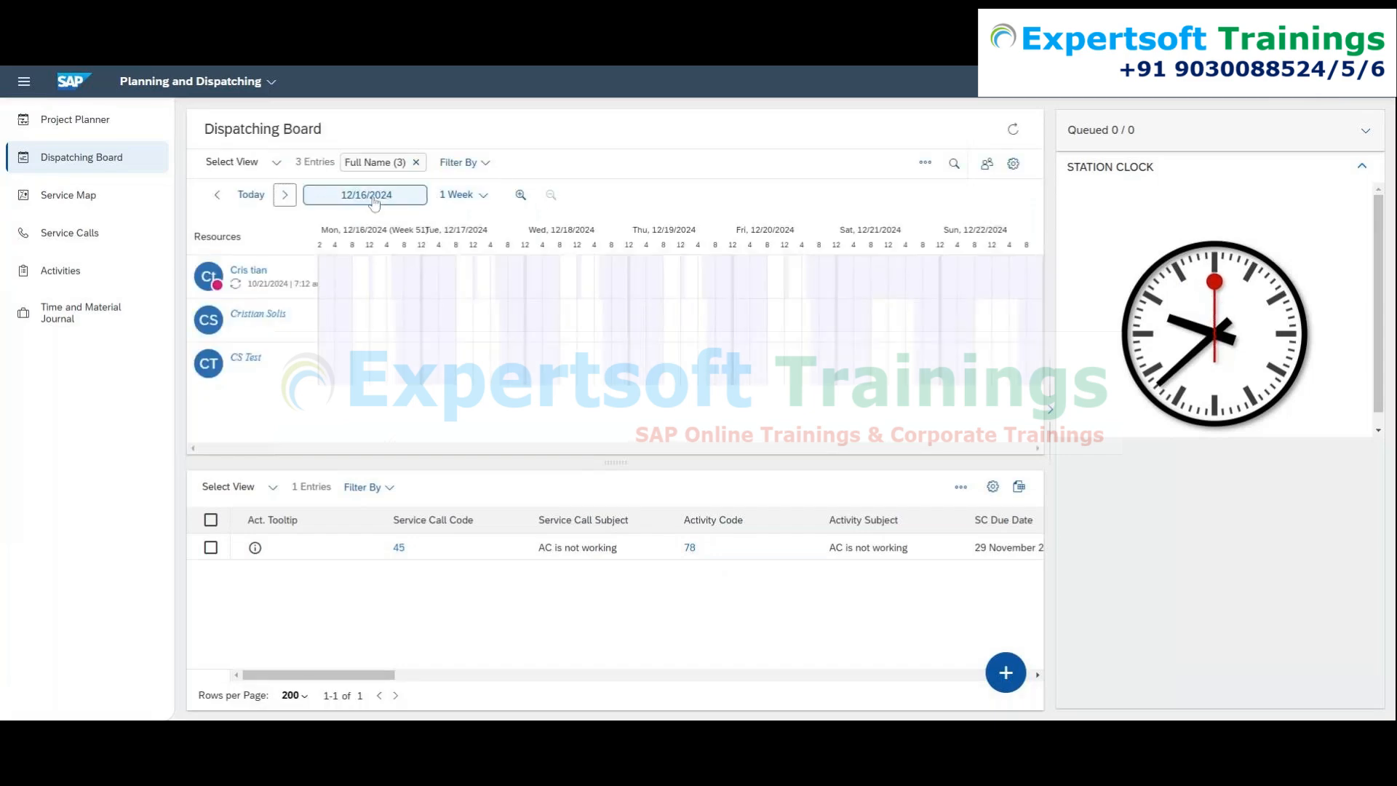
left_click(374, 196)
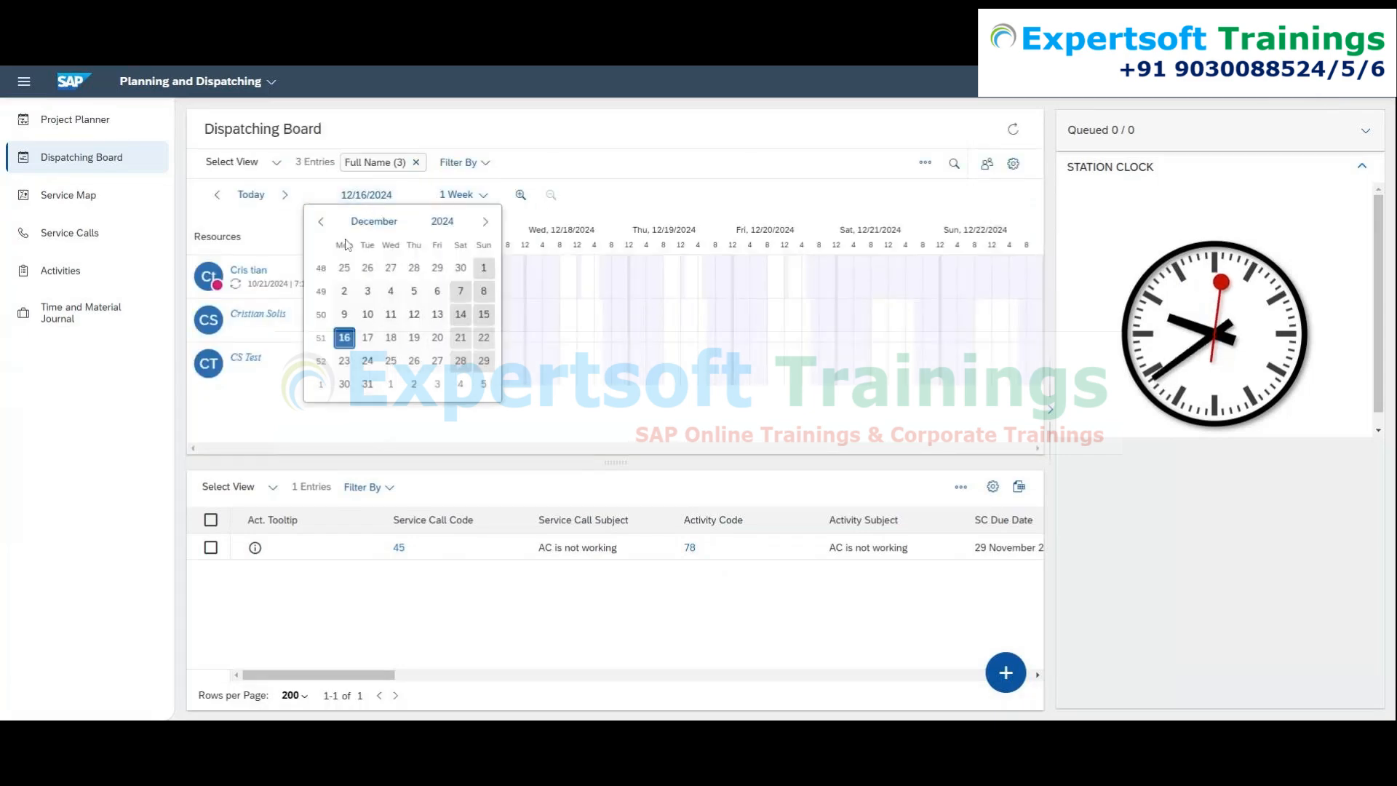
left_click(468, 321)
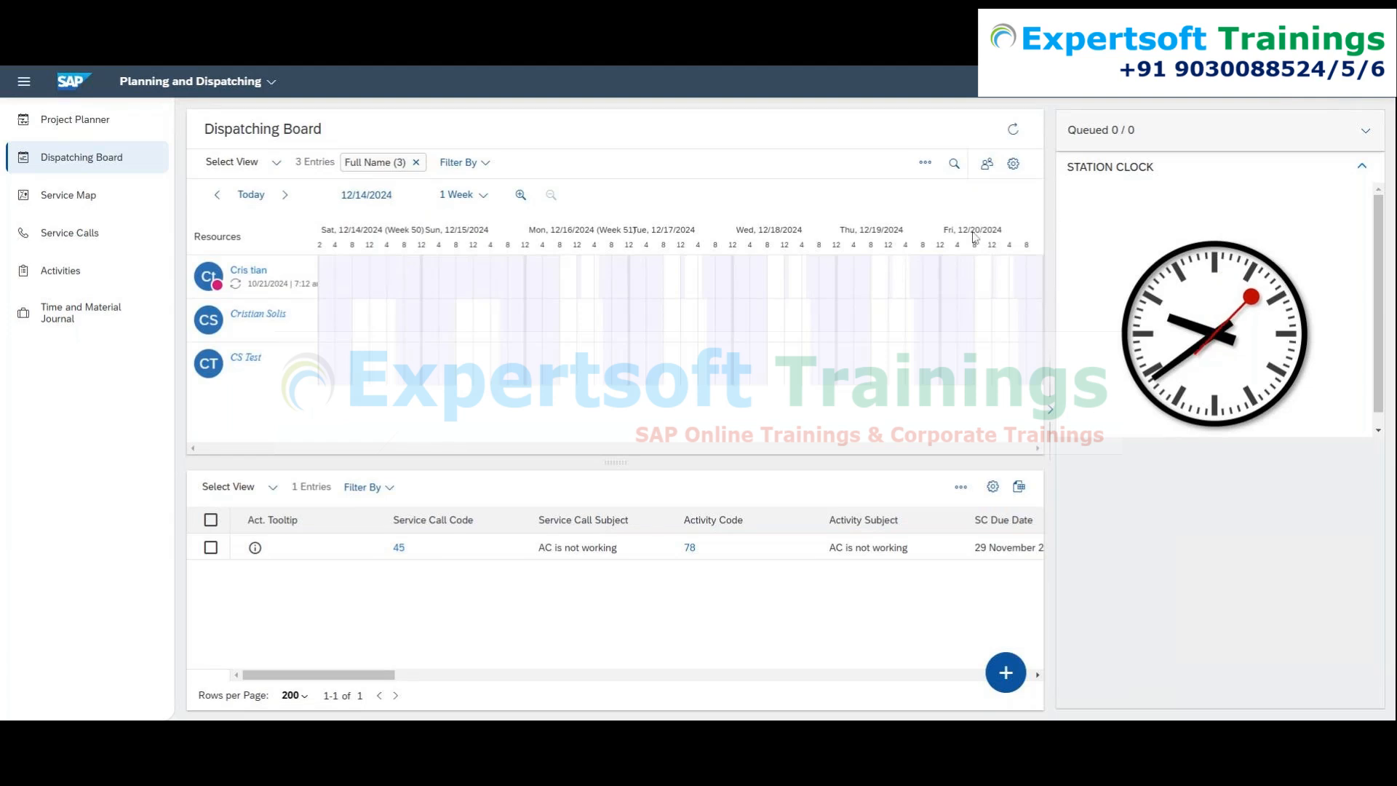
left_click(461, 195)
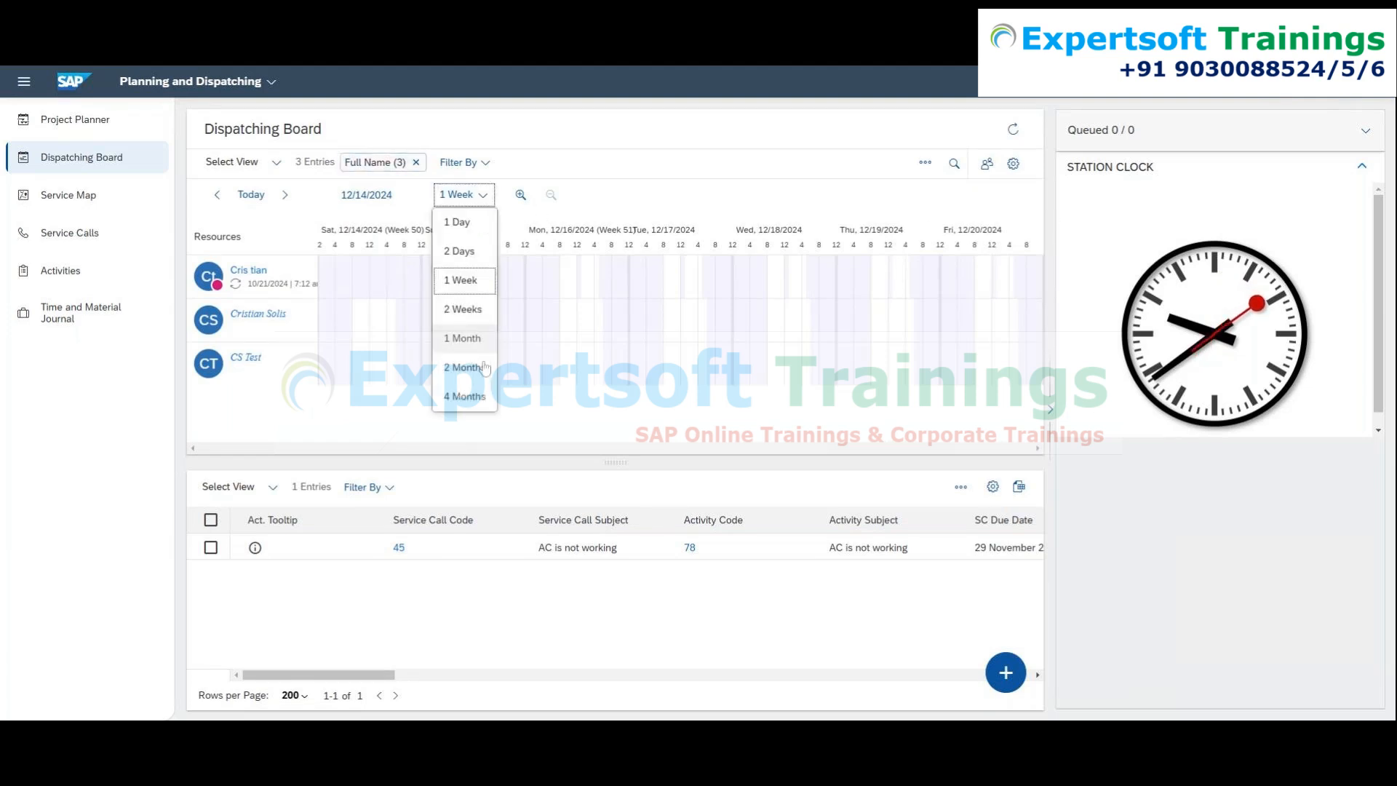
left_click(477, 232)
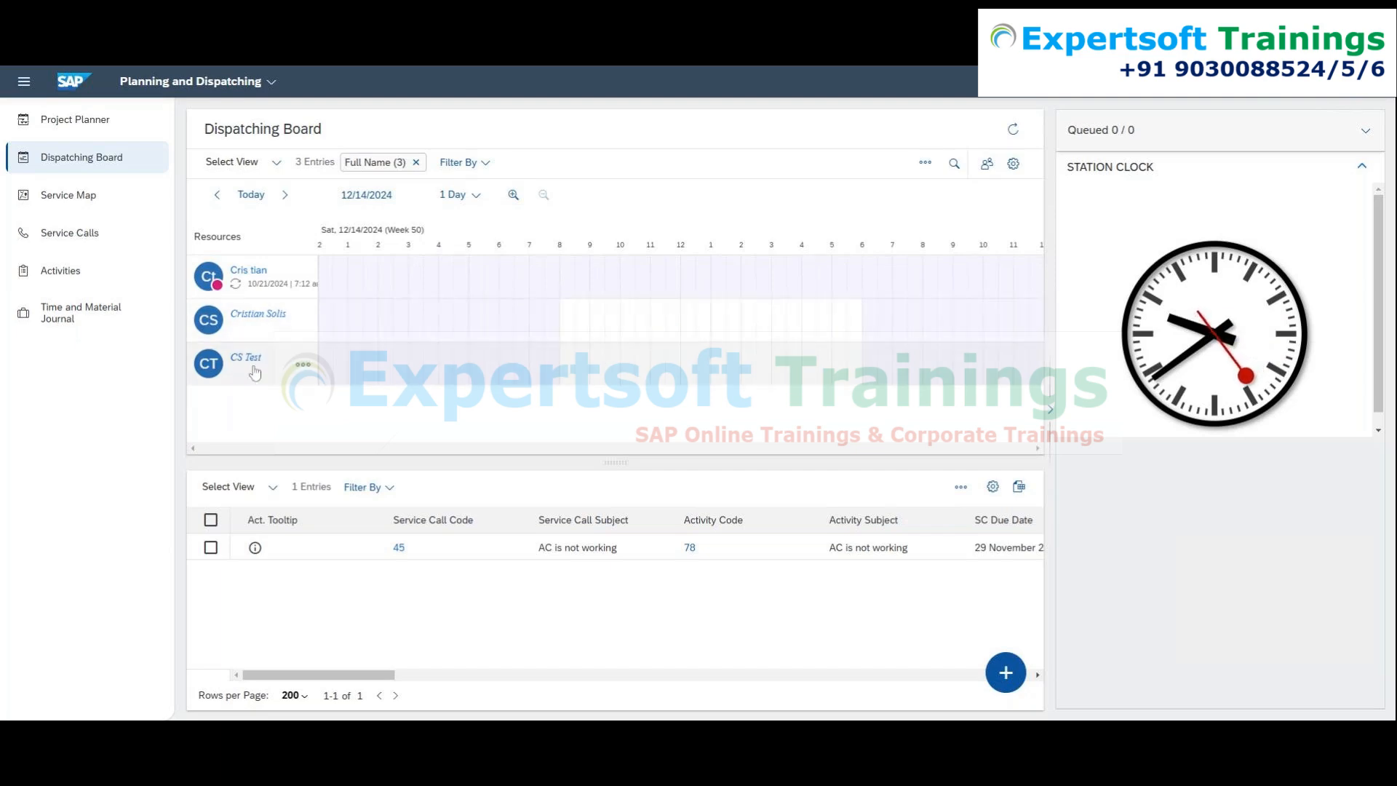
Remove Saturday and Sunday from the Planning Horizon's working days, save, and recheck the saved settings.
left_click(1014, 164)
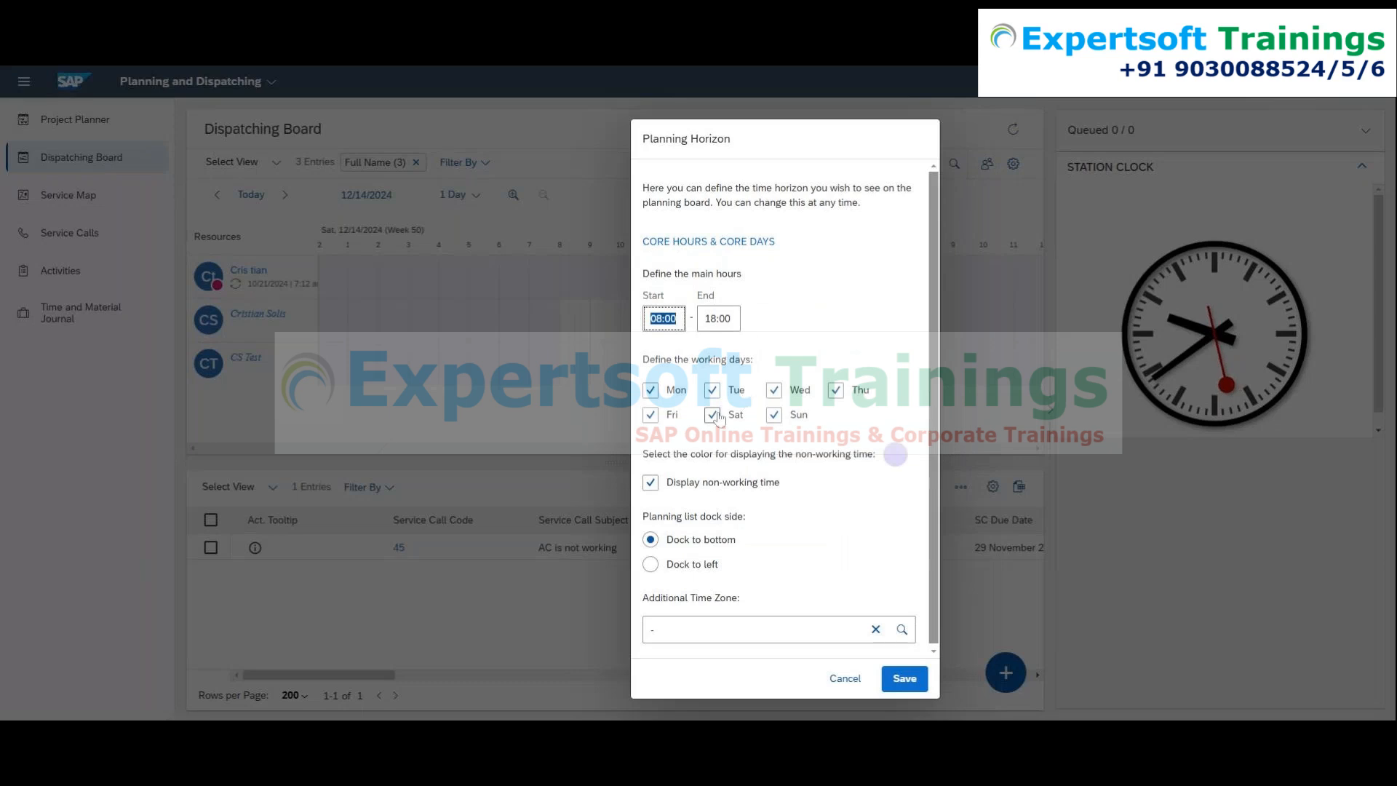
left_click(714, 415)
left_click(779, 417)
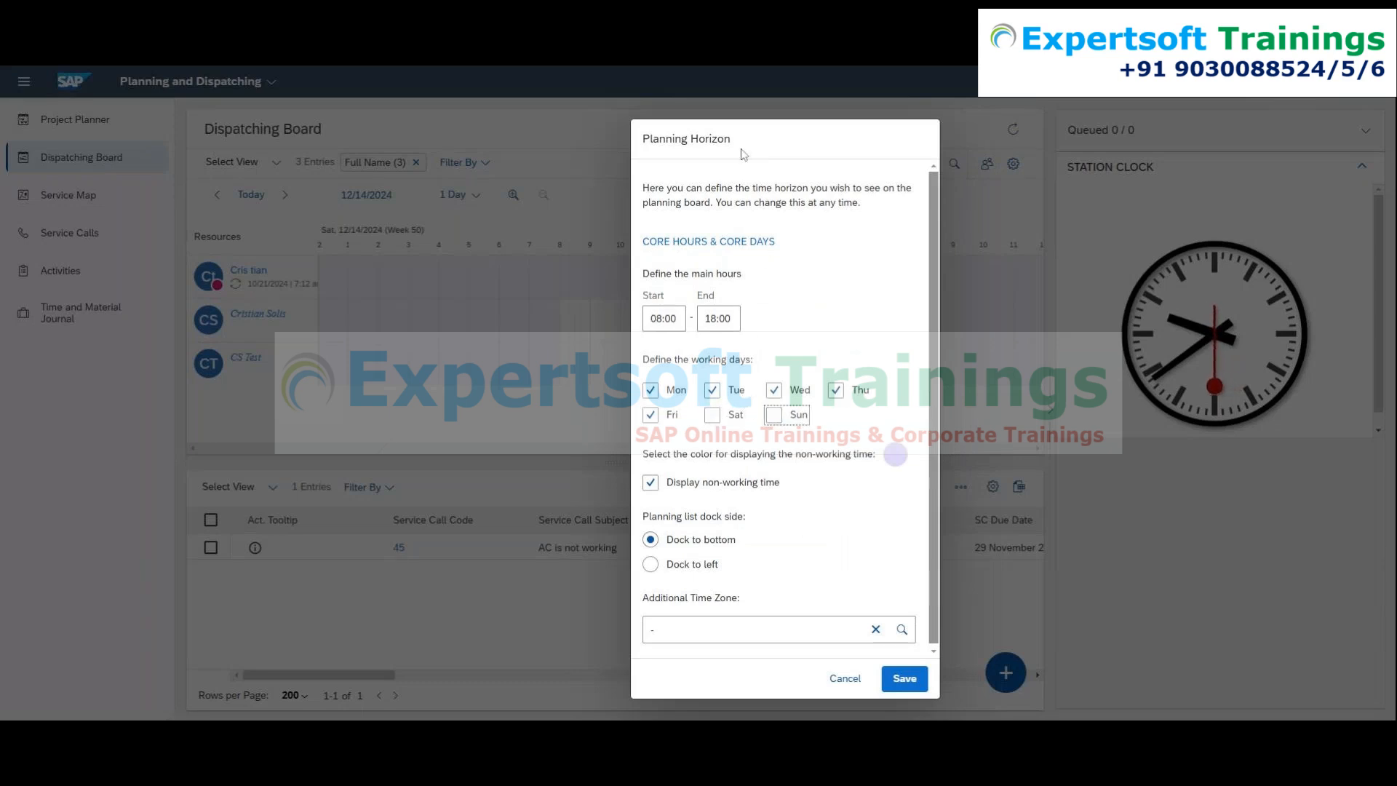
left_click(905, 678)
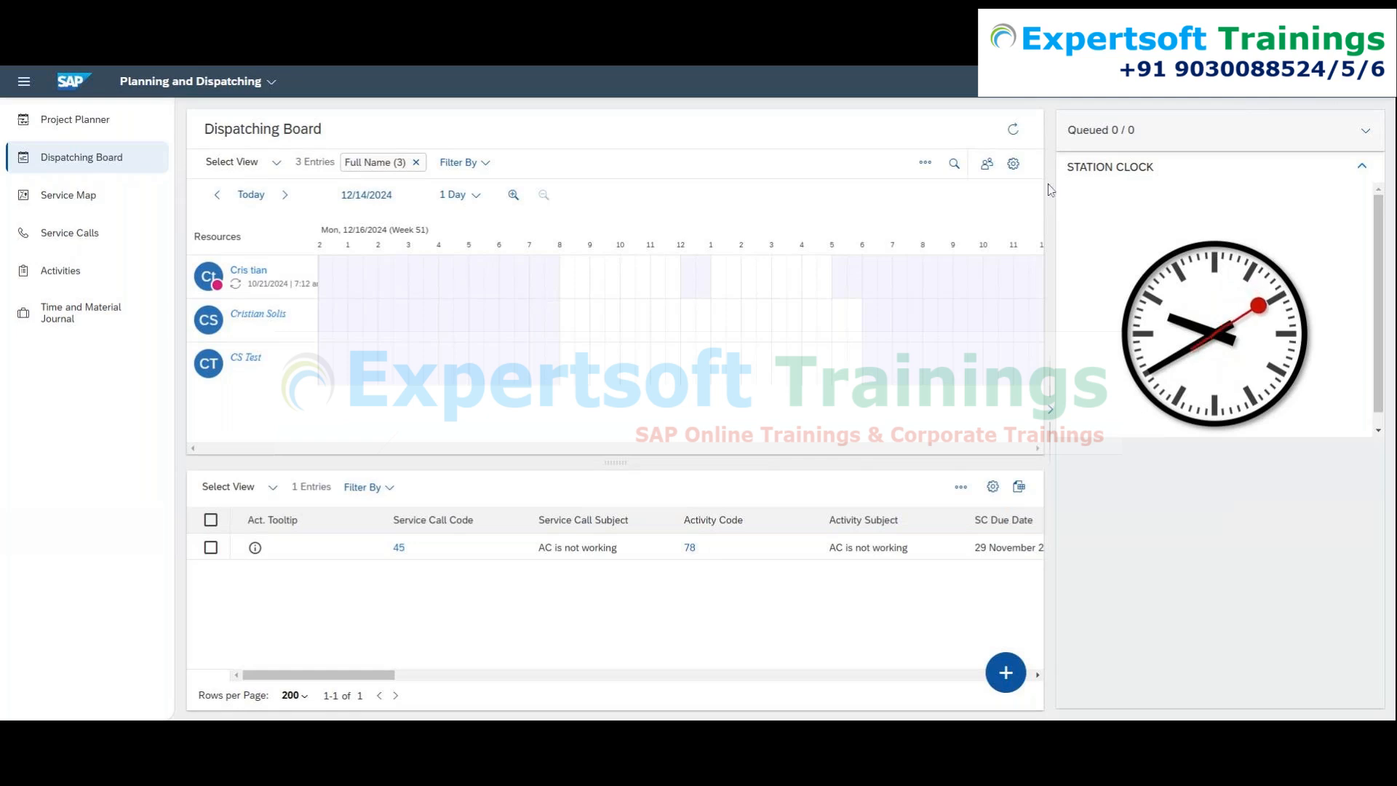
left_click(1013, 163)
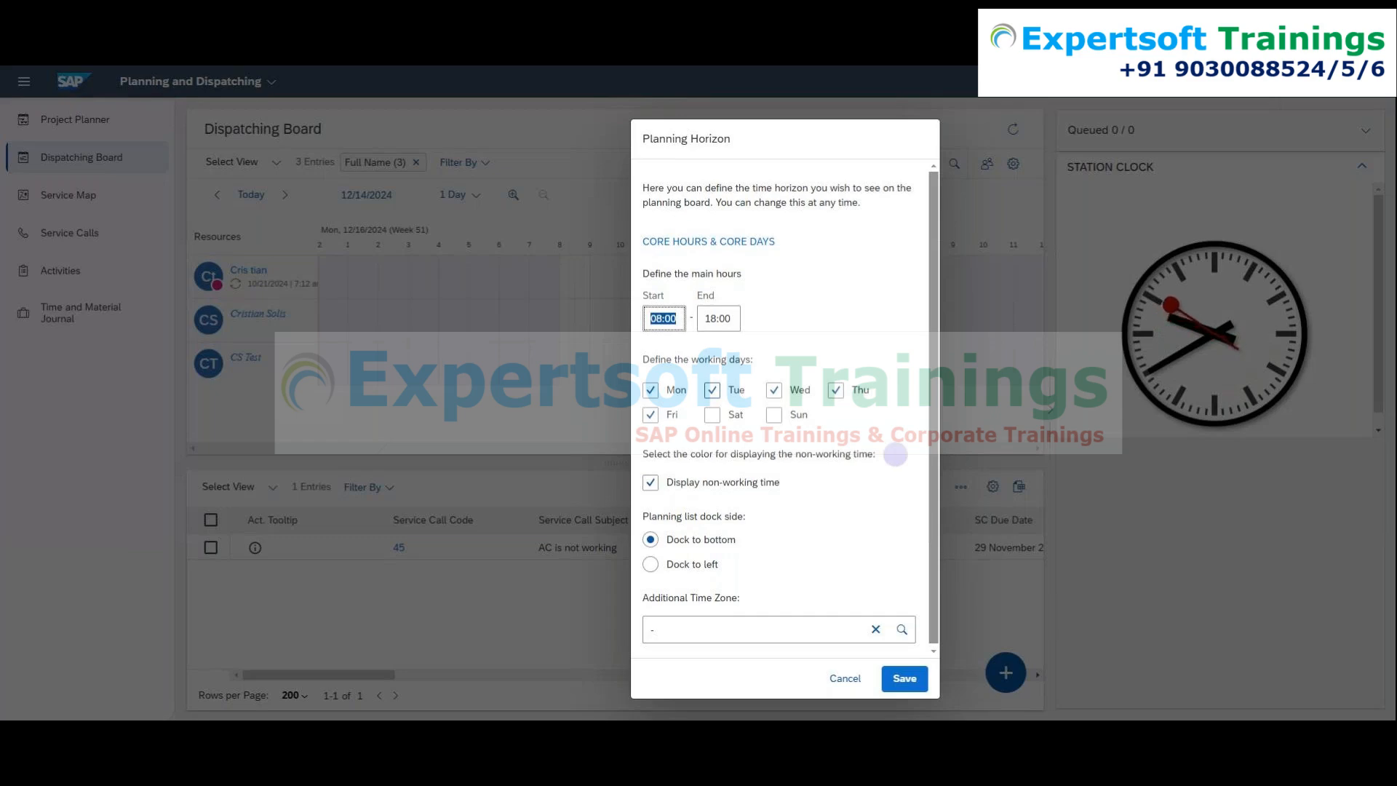
left_click(904, 678)
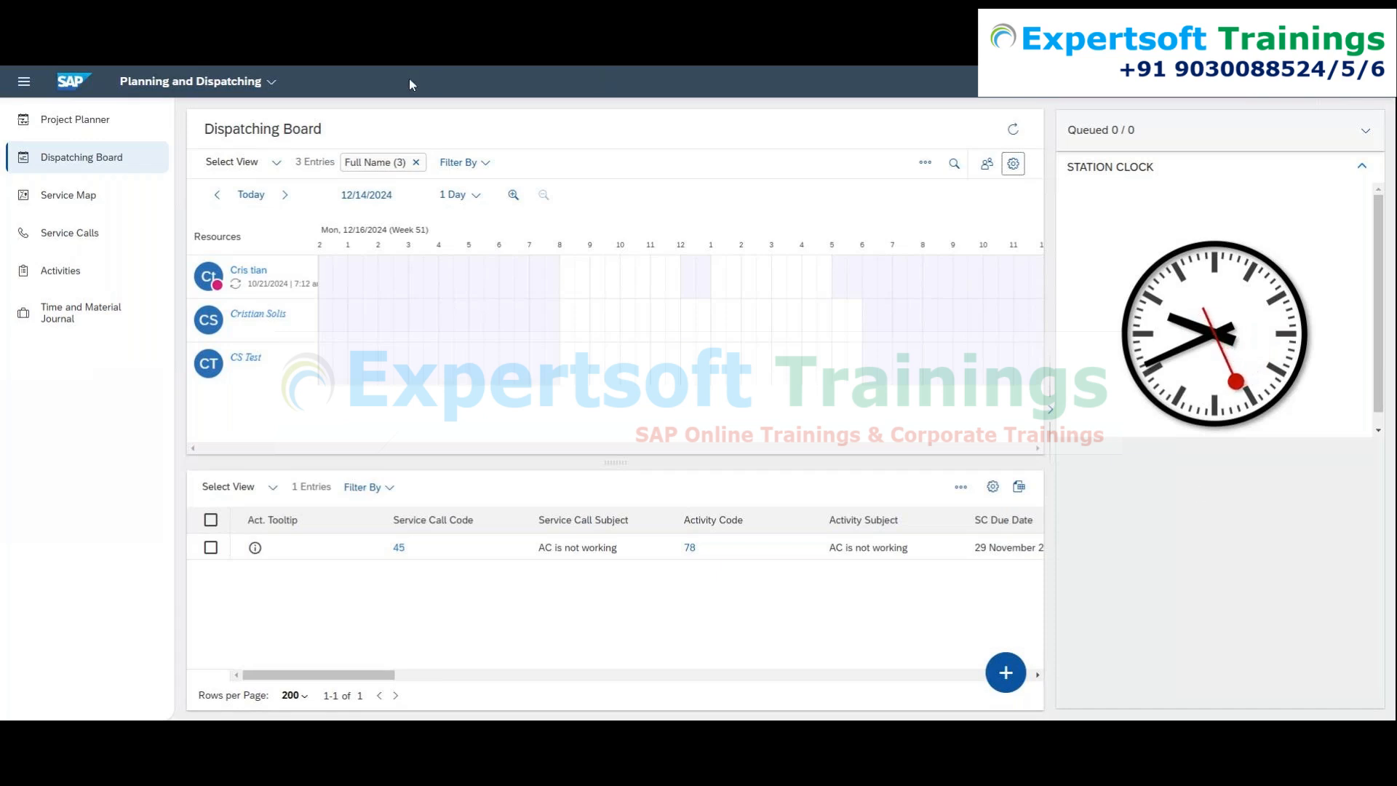
Check the available board views and remove the Full Name filter from the Dispatching Board's resources.
left_click(278, 169)
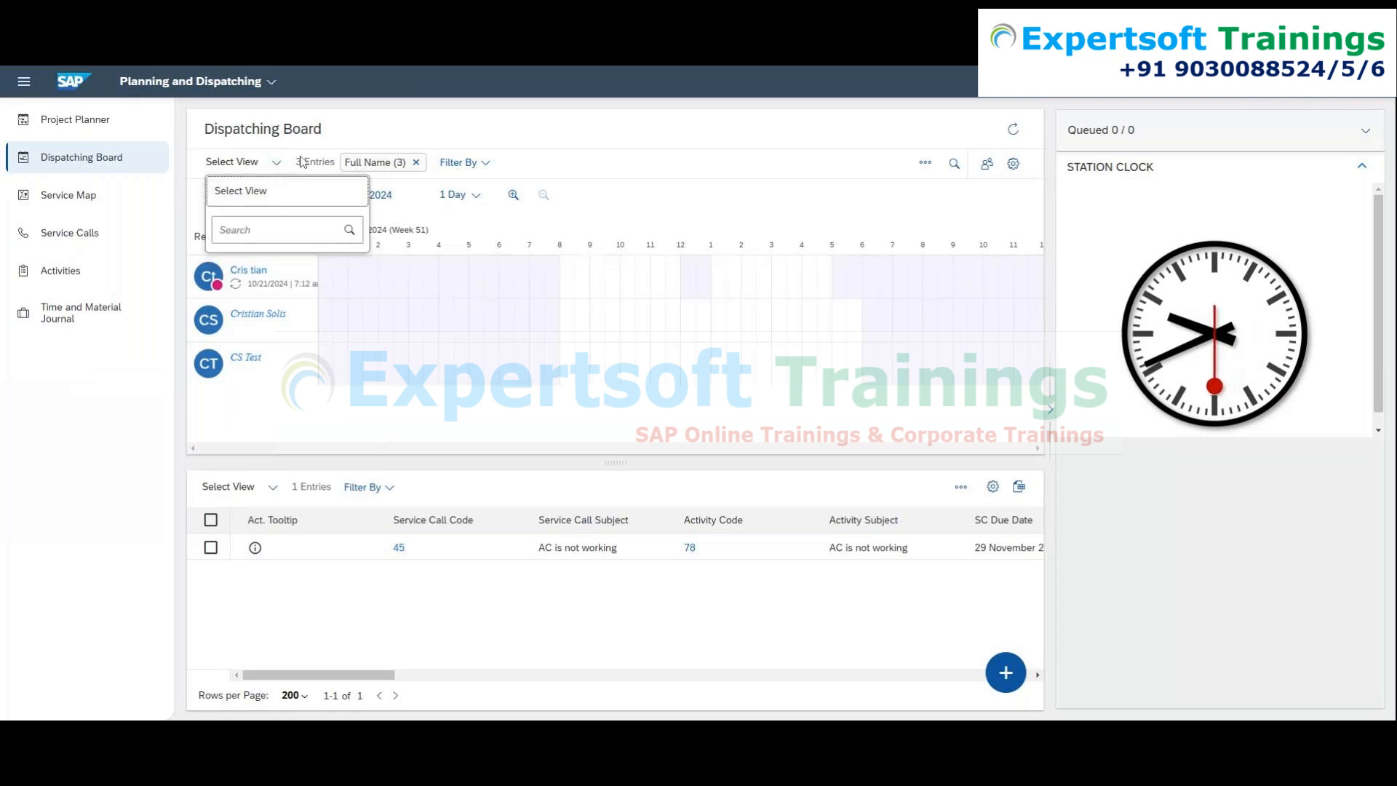
left_click(367, 136)
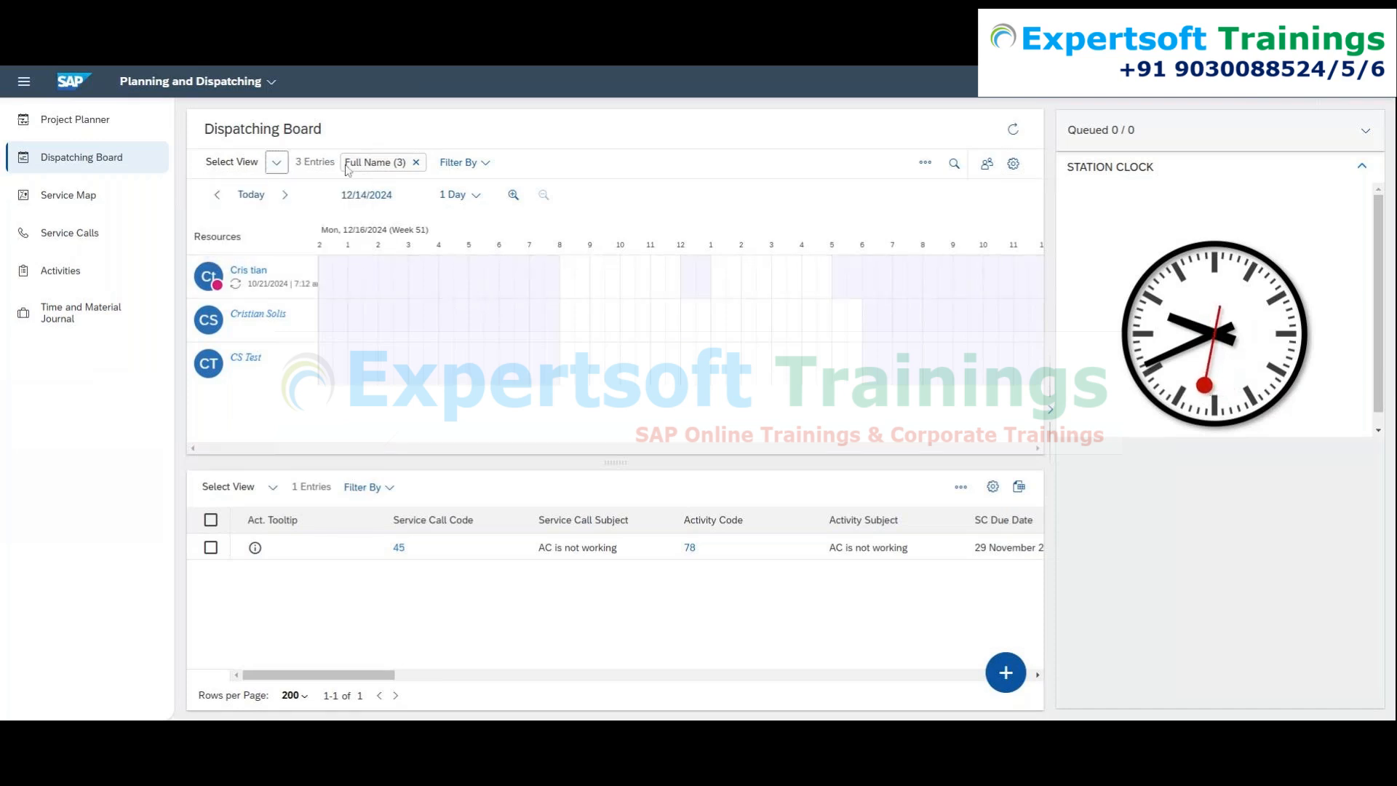
left_click(417, 164)
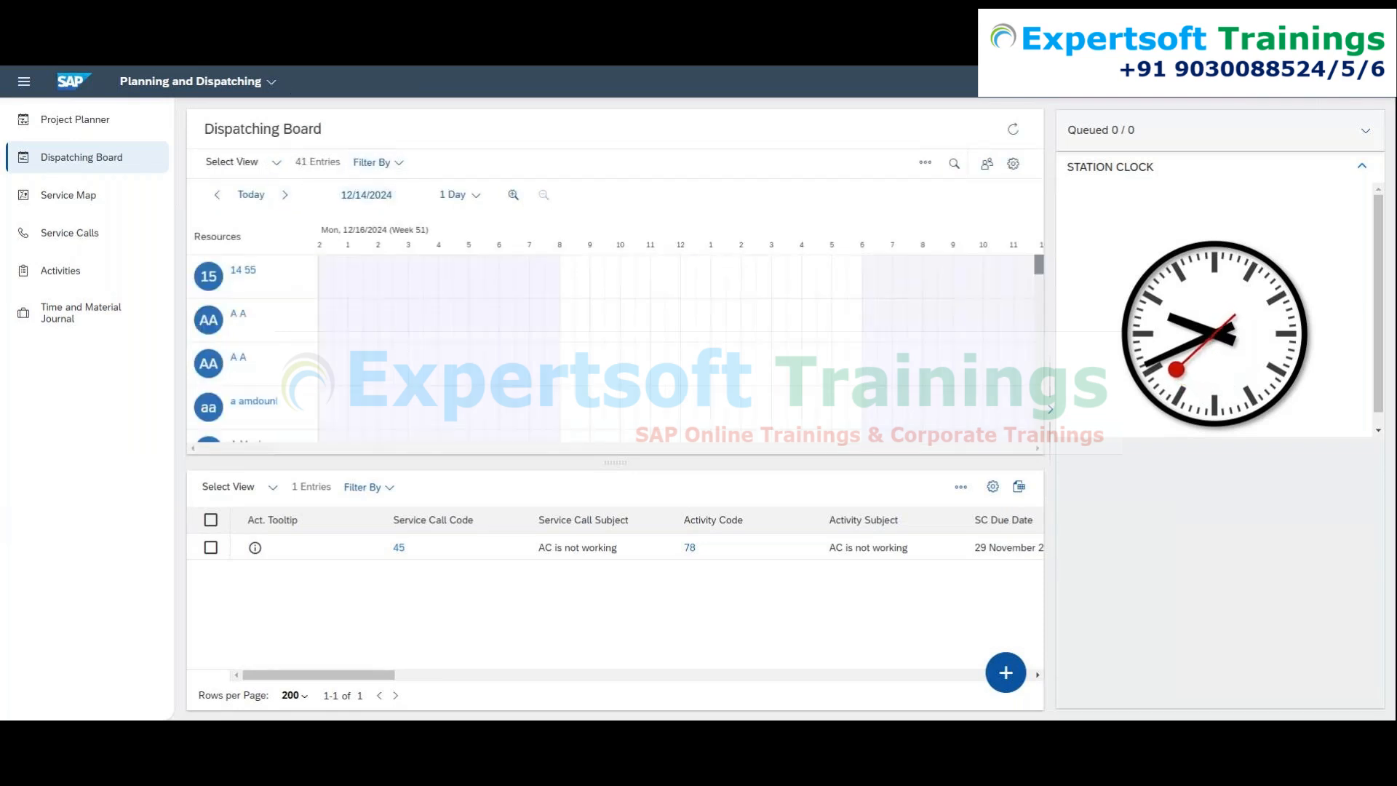
left_click_drag(296, 162, 342, 163)
Look through the full resource list, show today's date on the board, and check the "AC is not working" activity.
scroll(722, 385, "down", 5)
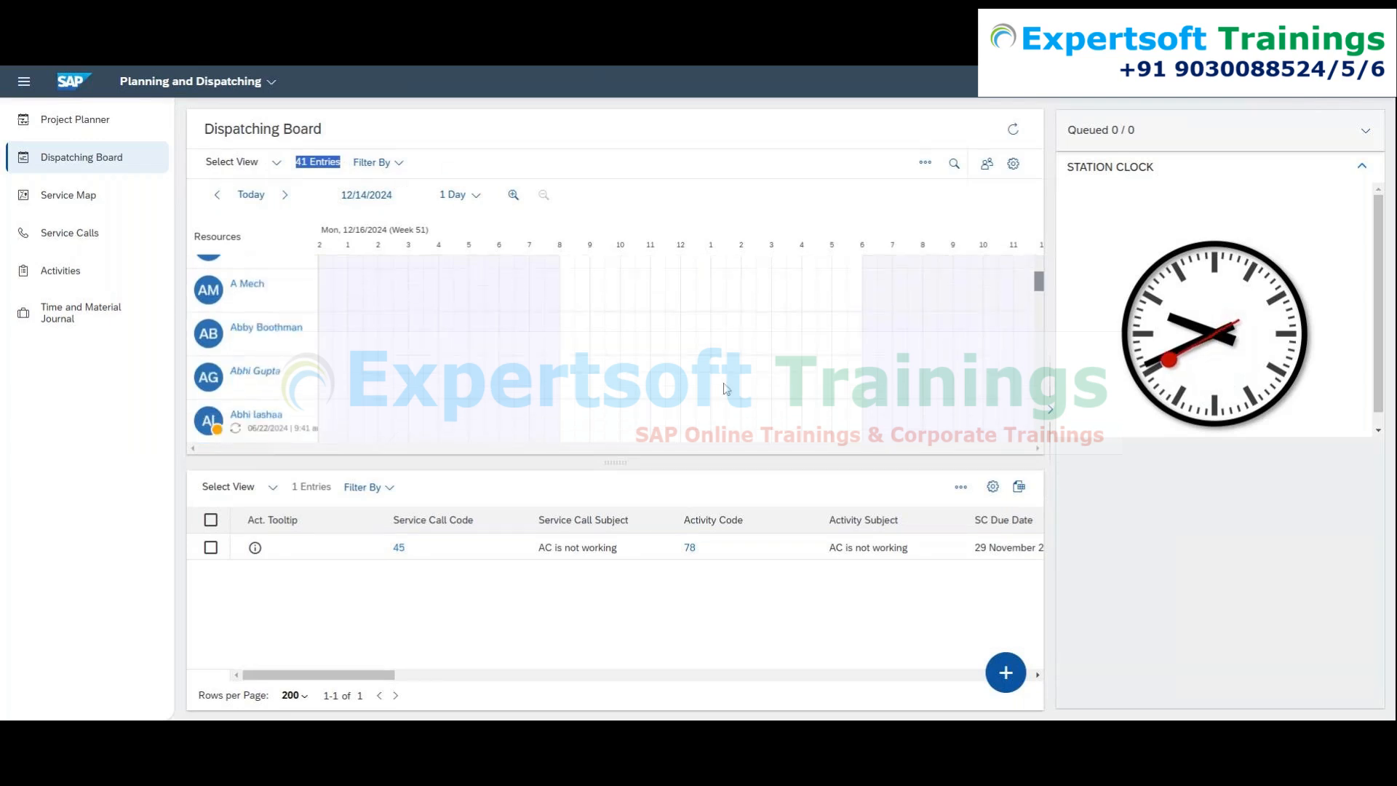
scroll(724, 389, "down", 10)
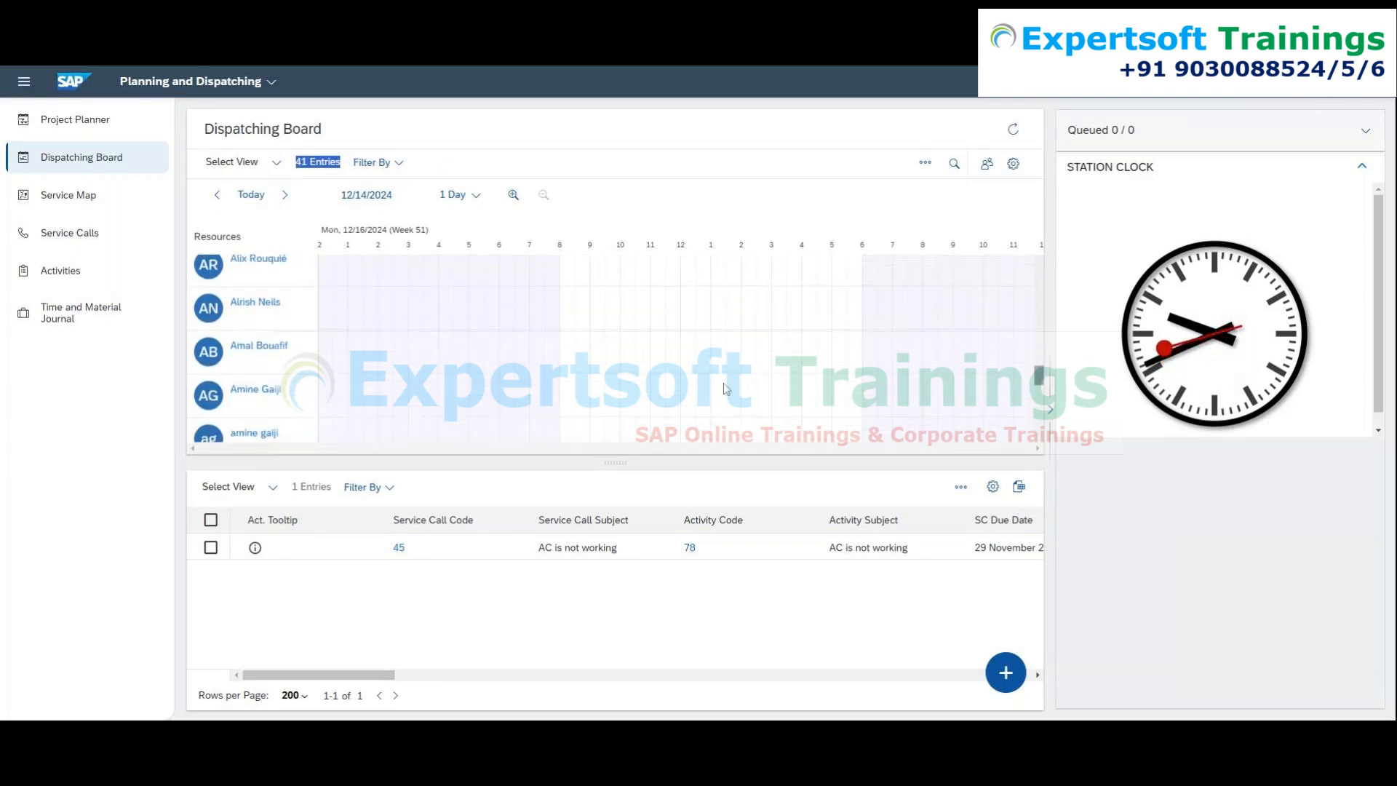
scroll(732, 380, "up", 8)
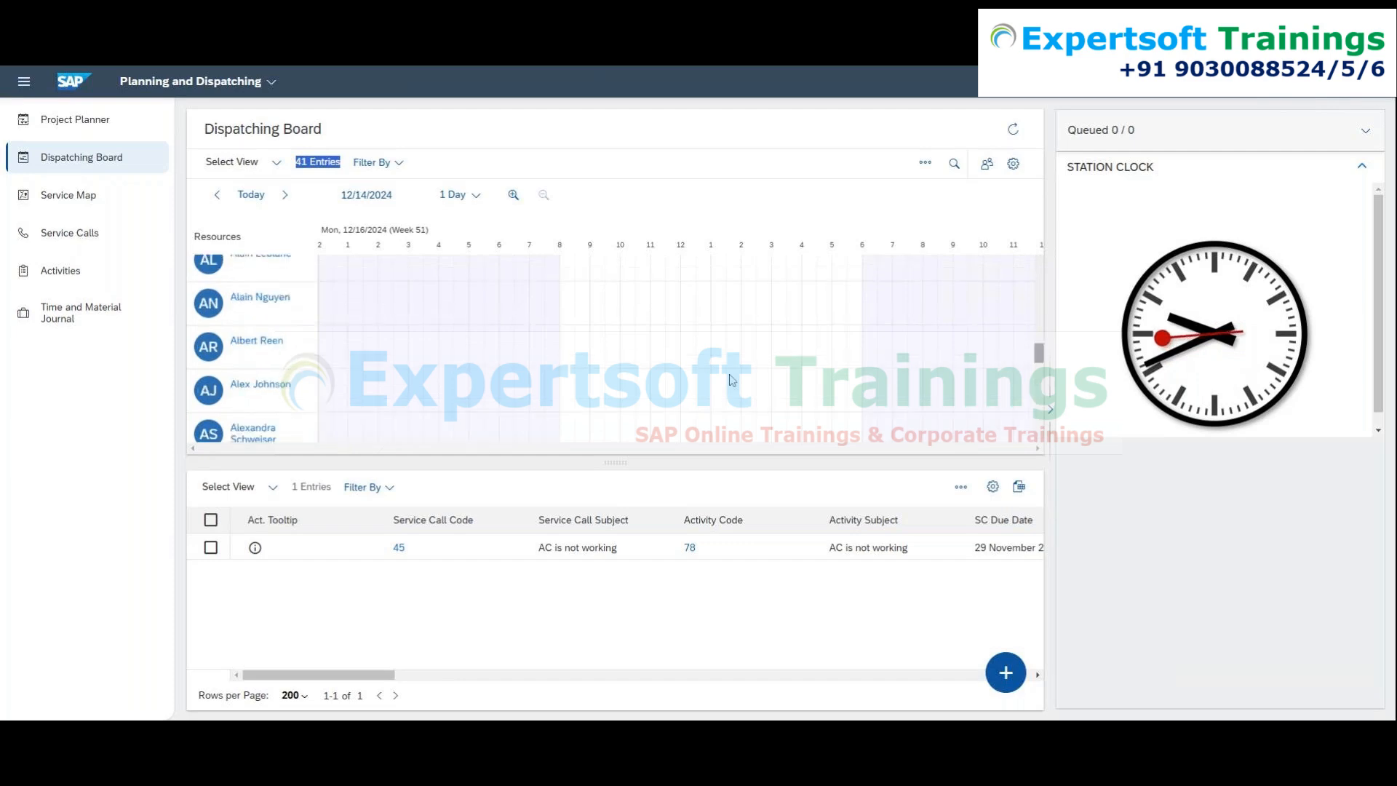
left_click(263, 193)
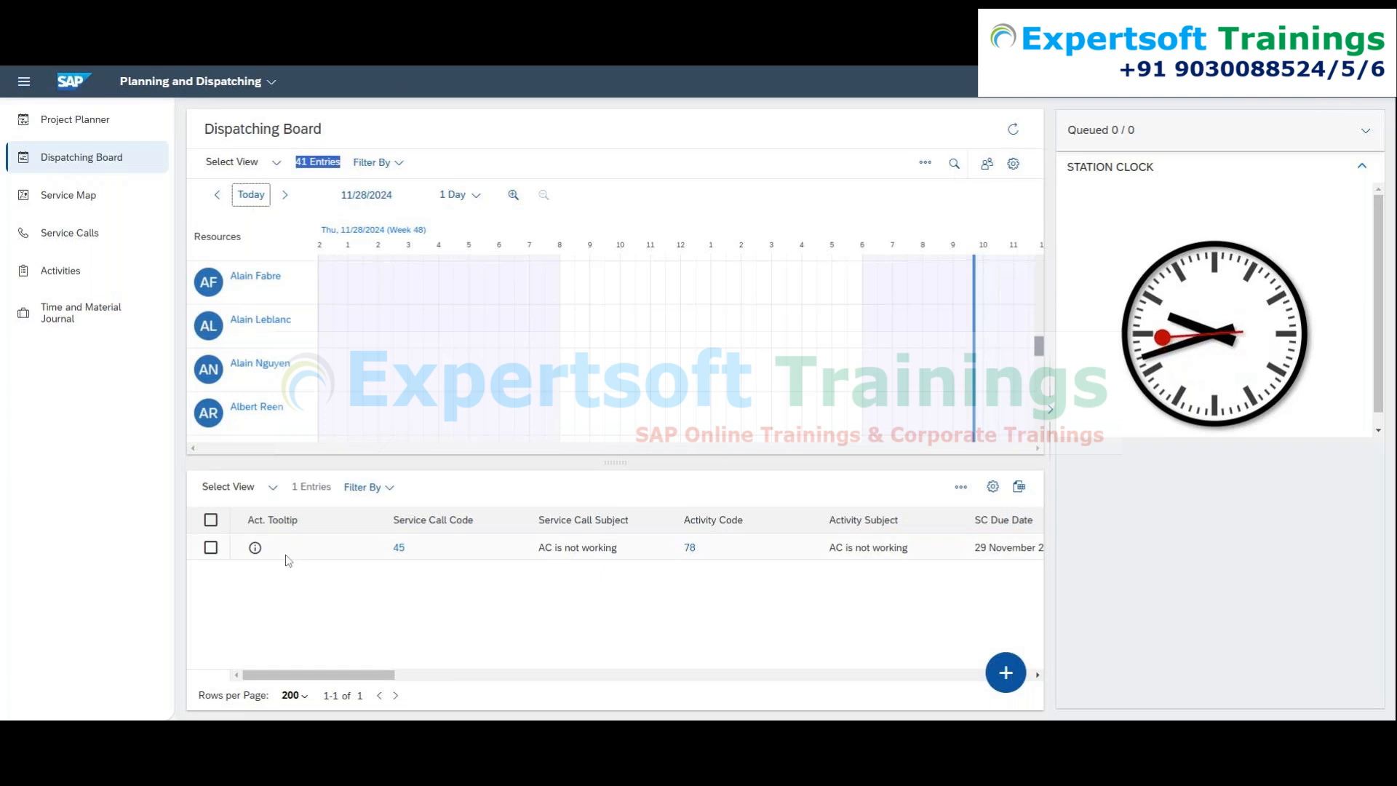
left_click_drag(286, 555, 378, 560)
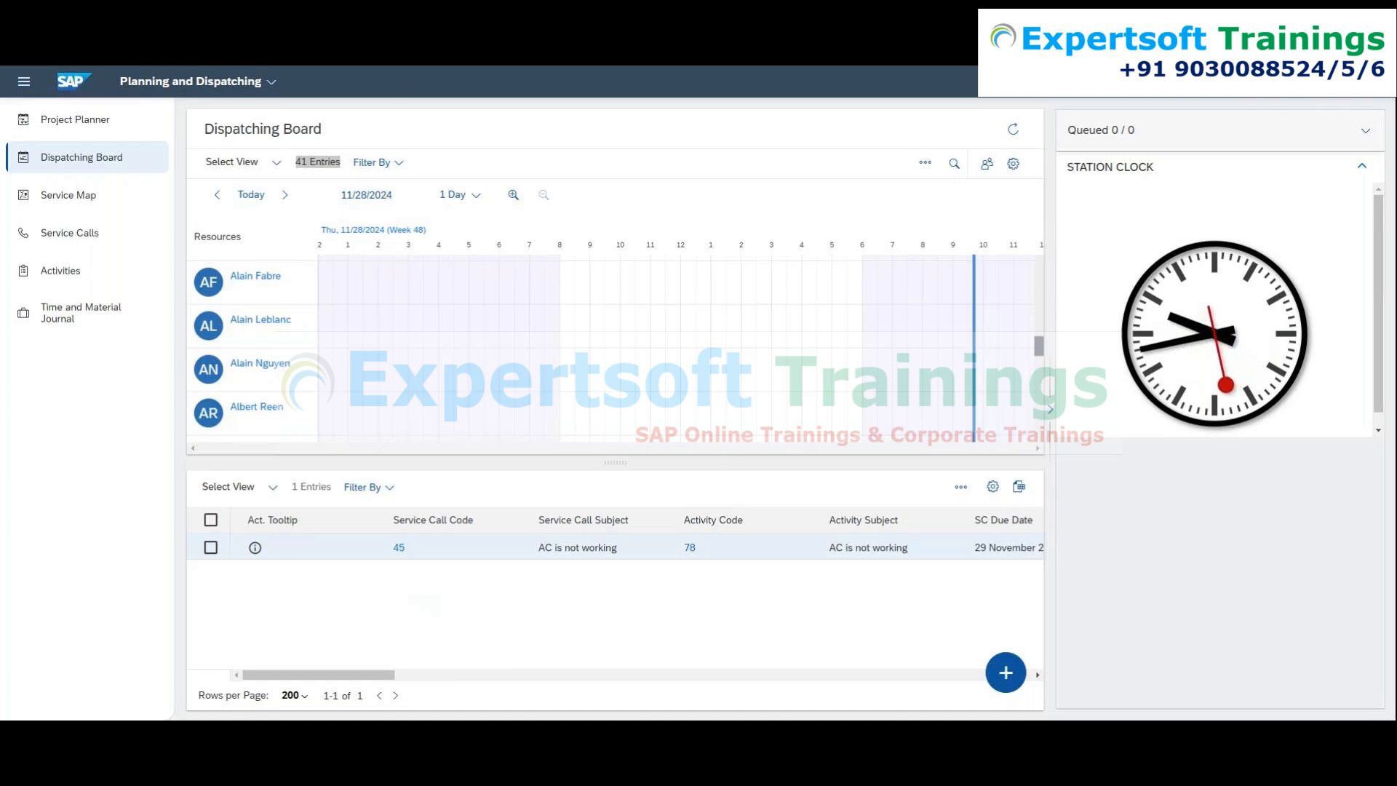
Assign the unplanned "AC is not working" activity to technician AF on 11/28/2024, starting at 08:15.
left_click(354, 575)
left_click_drag(319, 552, 582, 287)
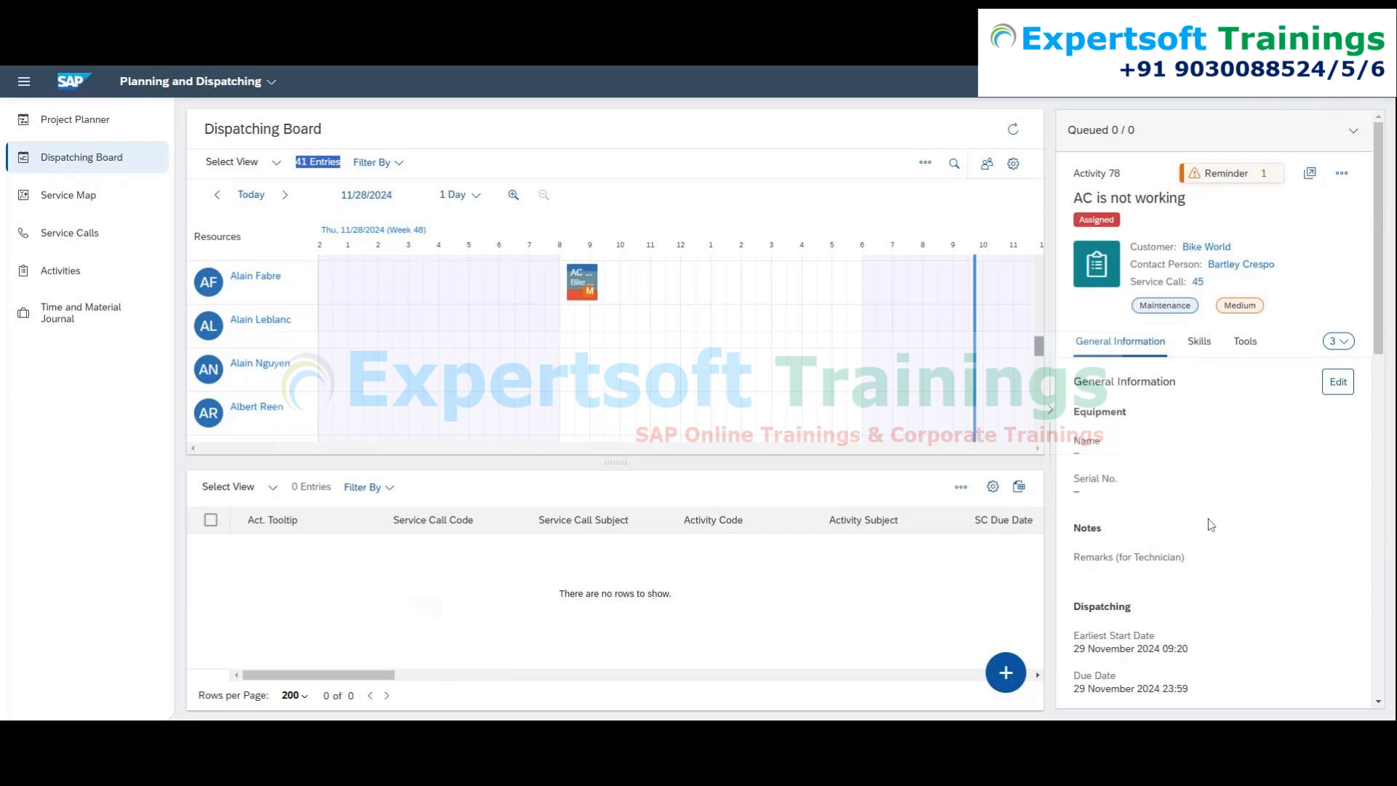
Examine the assigned activity's general information, additional sections, dispatching dates, responsible technician, address and activity number.
scroll(1210, 524, "down", 5)
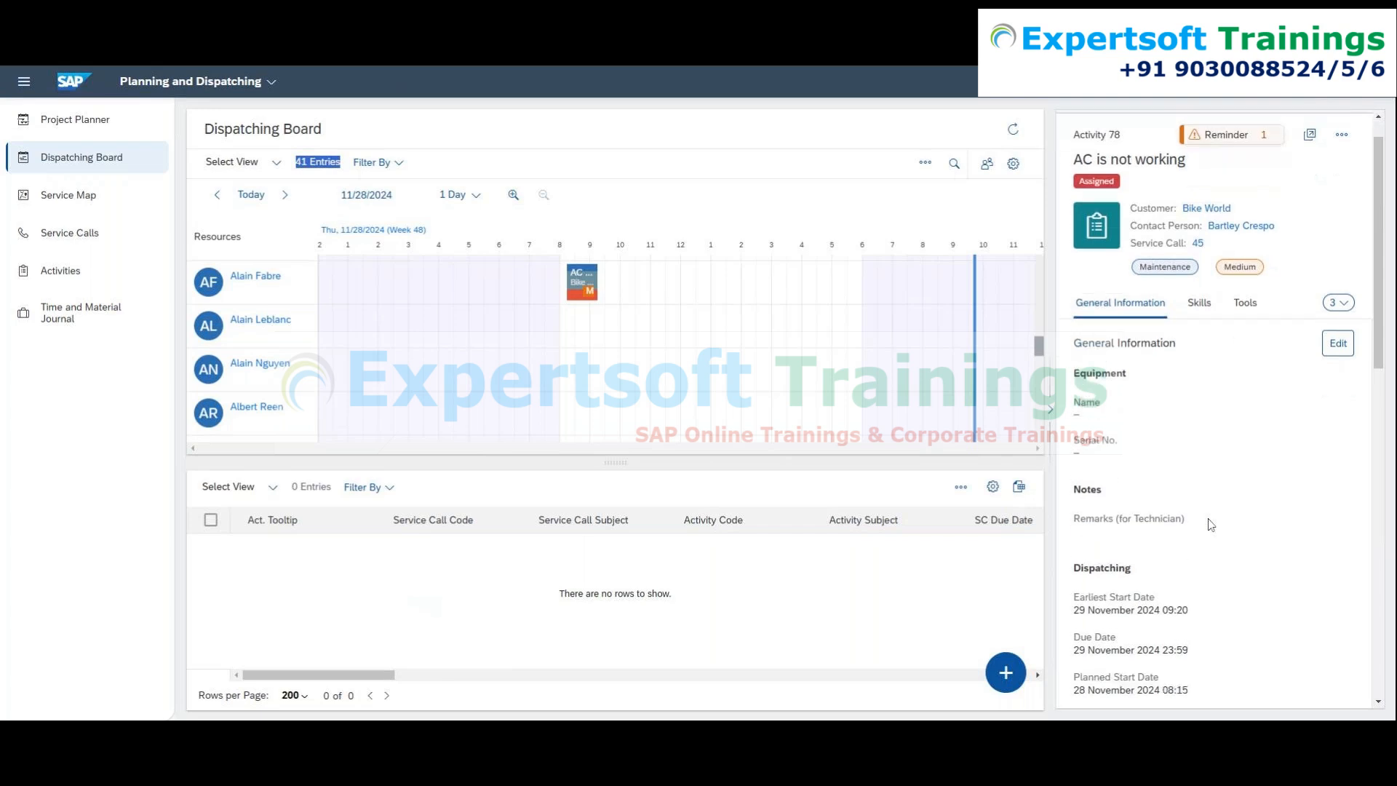
scroll(1210, 524, "up", 5)
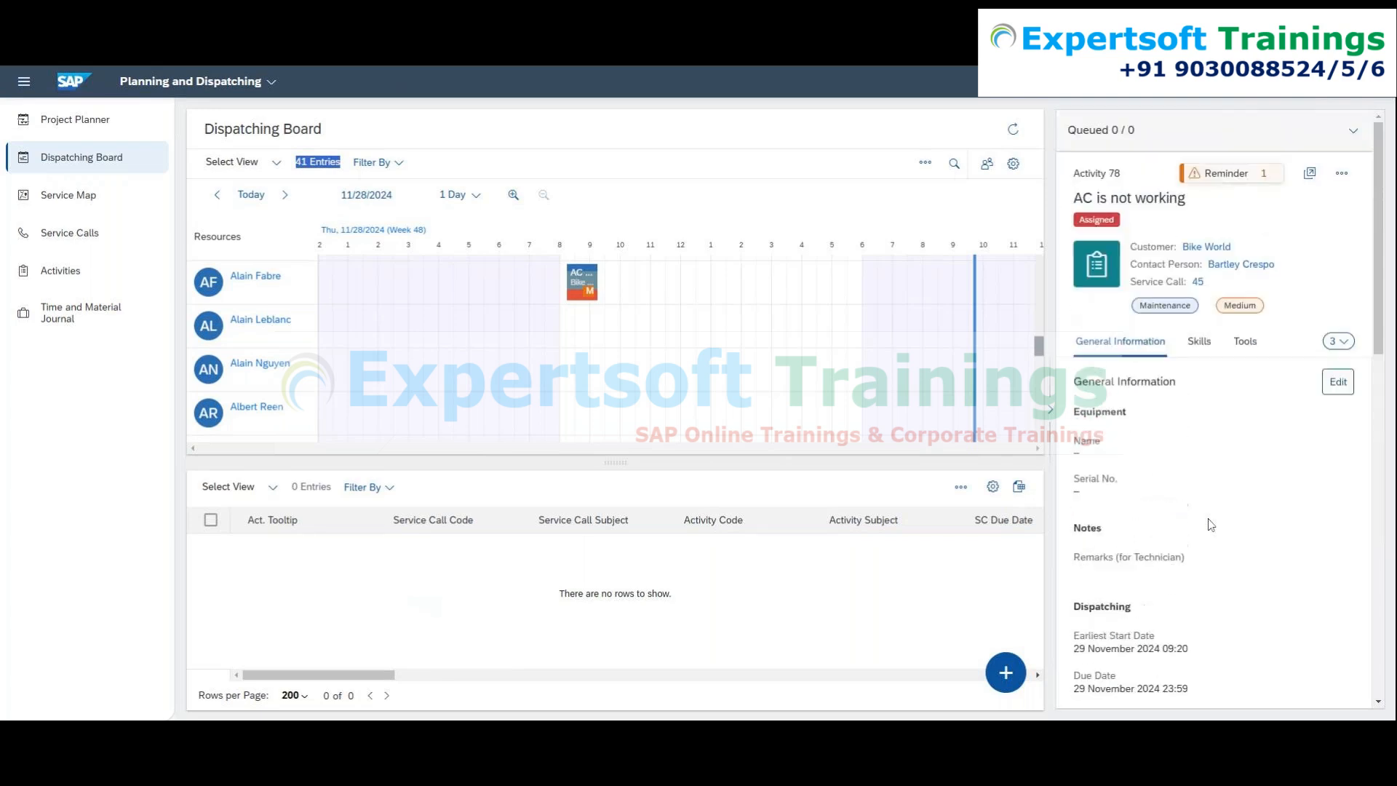
left_click(1339, 340)
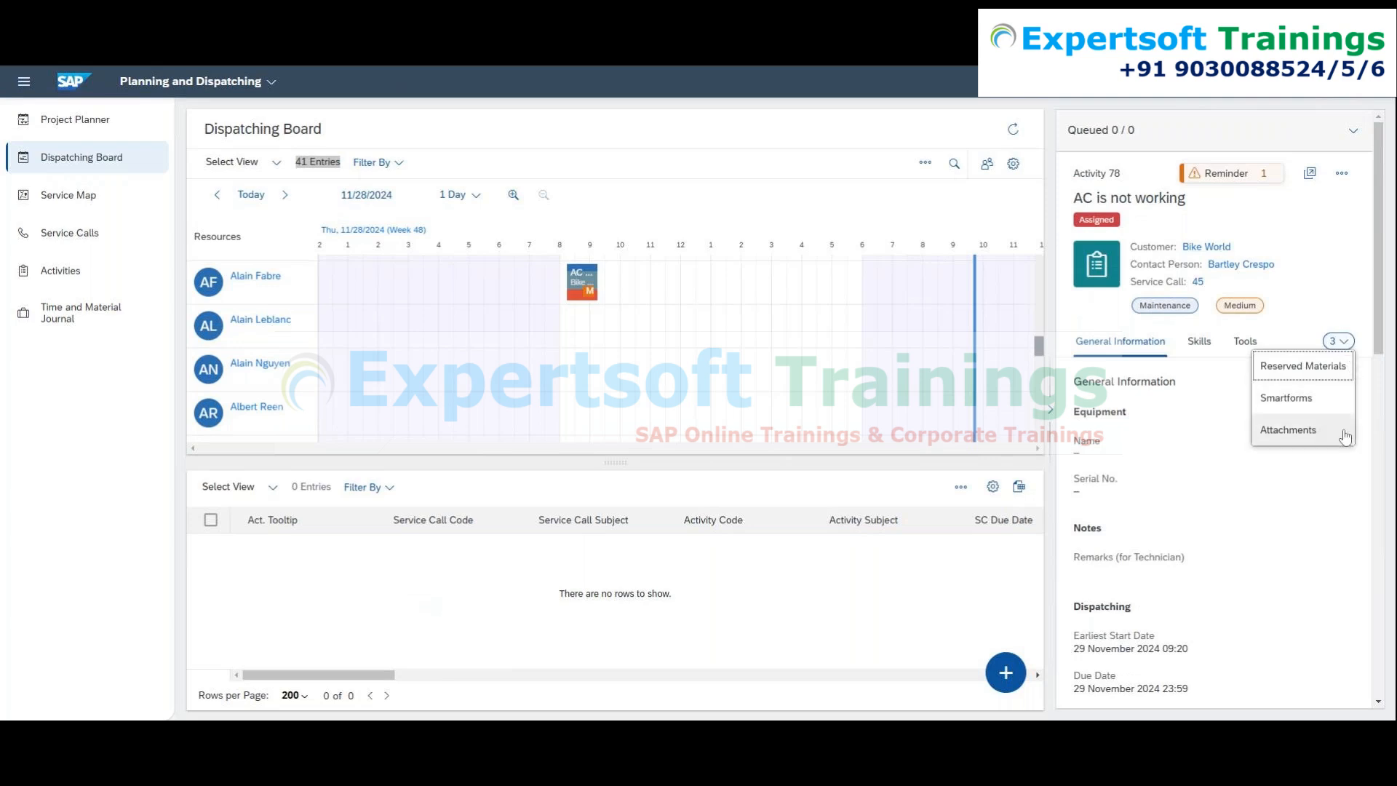
left_click(1179, 496)
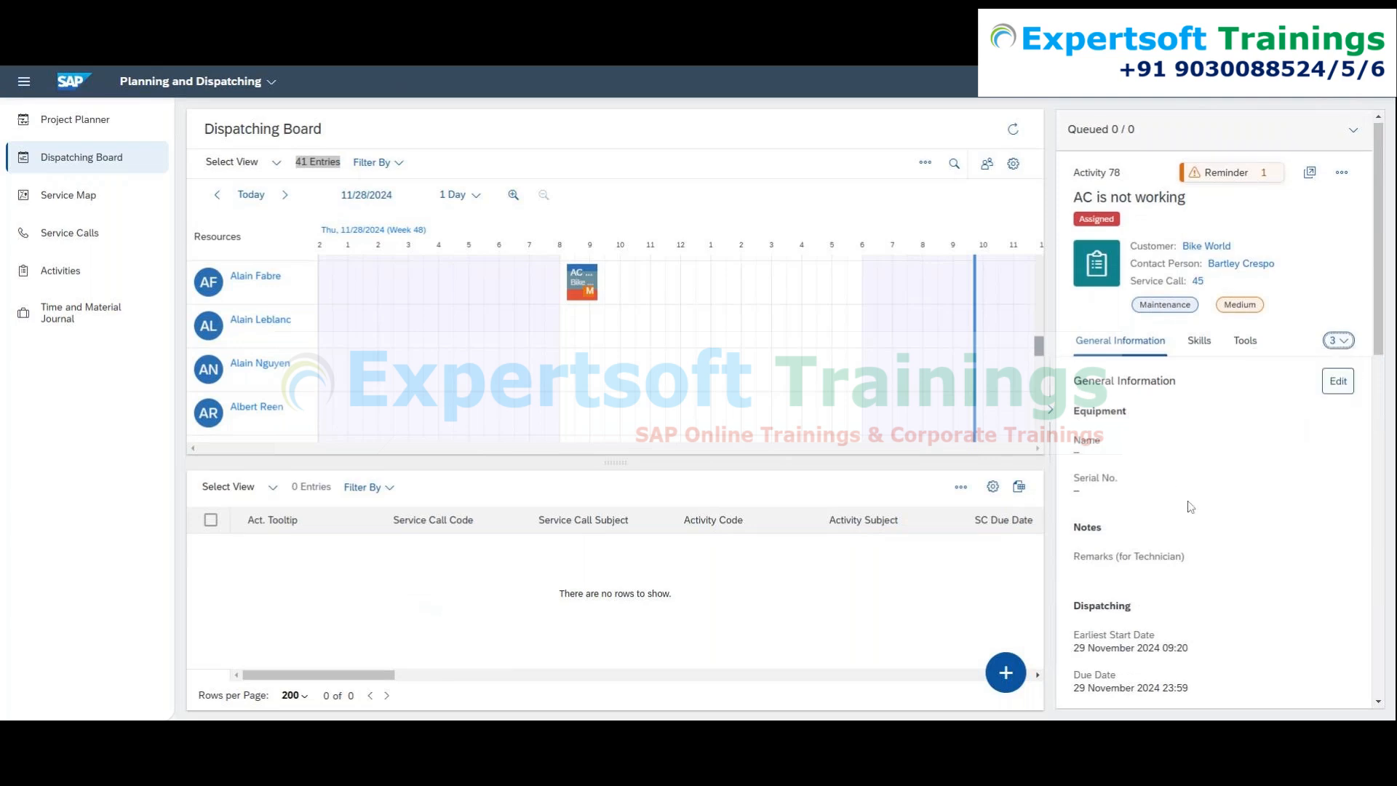
scroll(1190, 507, "down", 6)
scroll(1190, 507, "down", 3)
scroll(1191, 507, "down", 12)
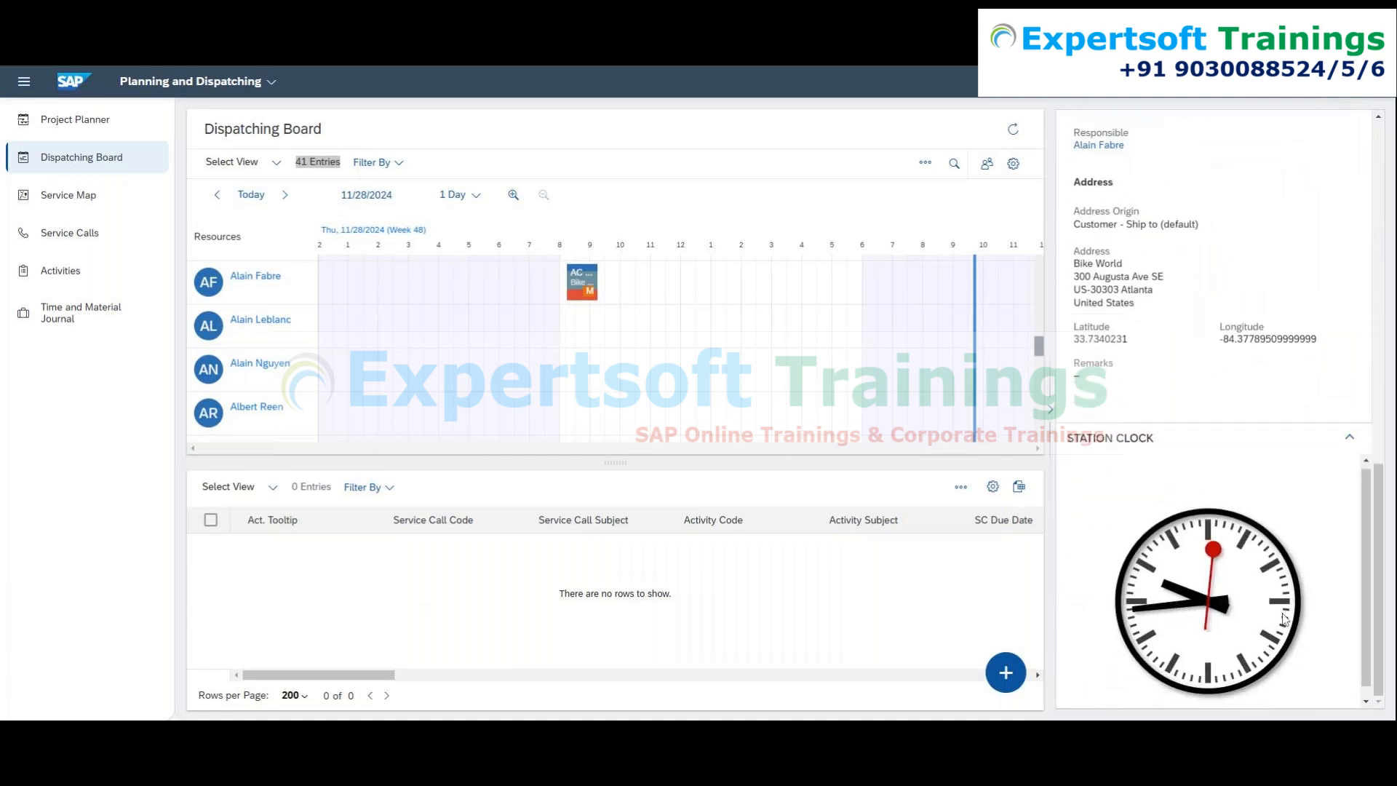
scroll(1285, 385, "up", 15)
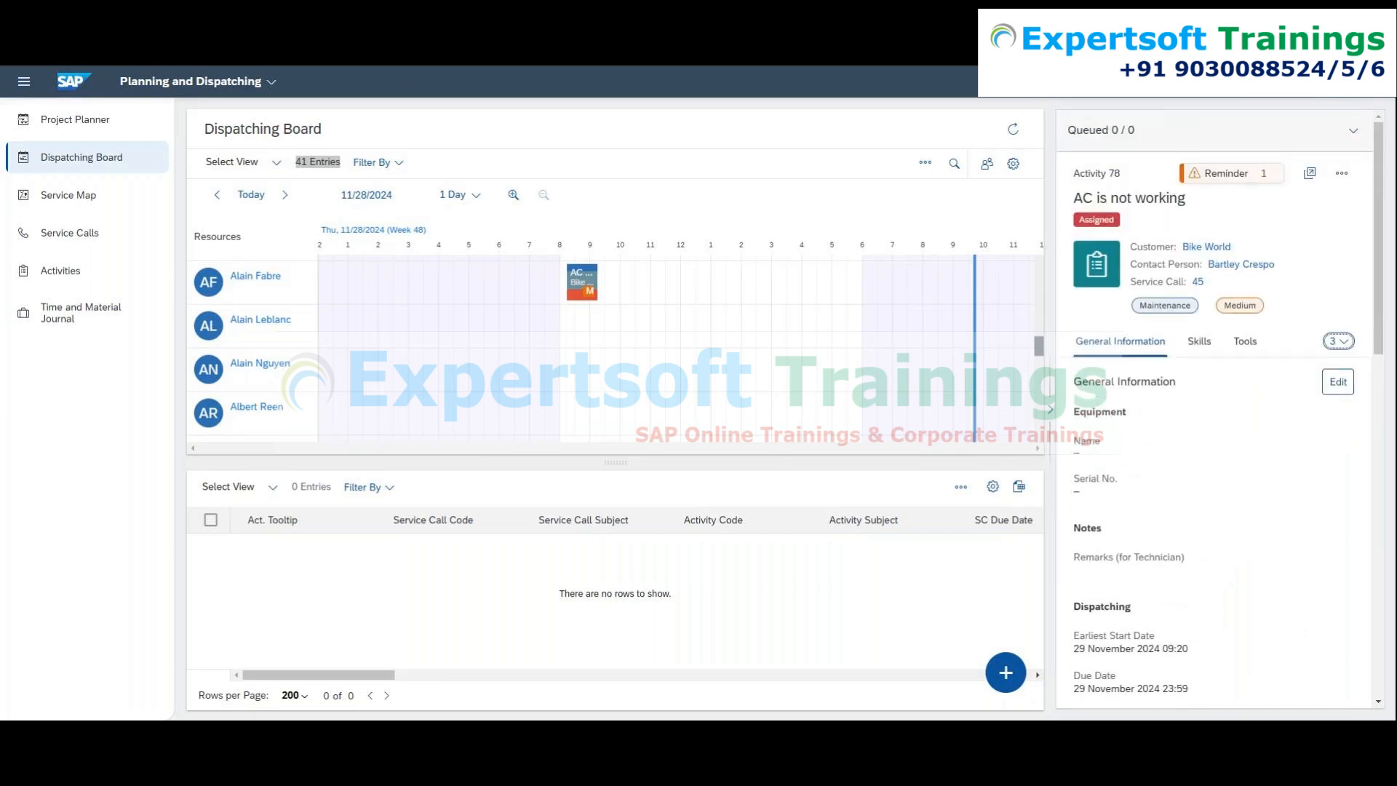
left_click_drag(1121, 174, 1073, 174)
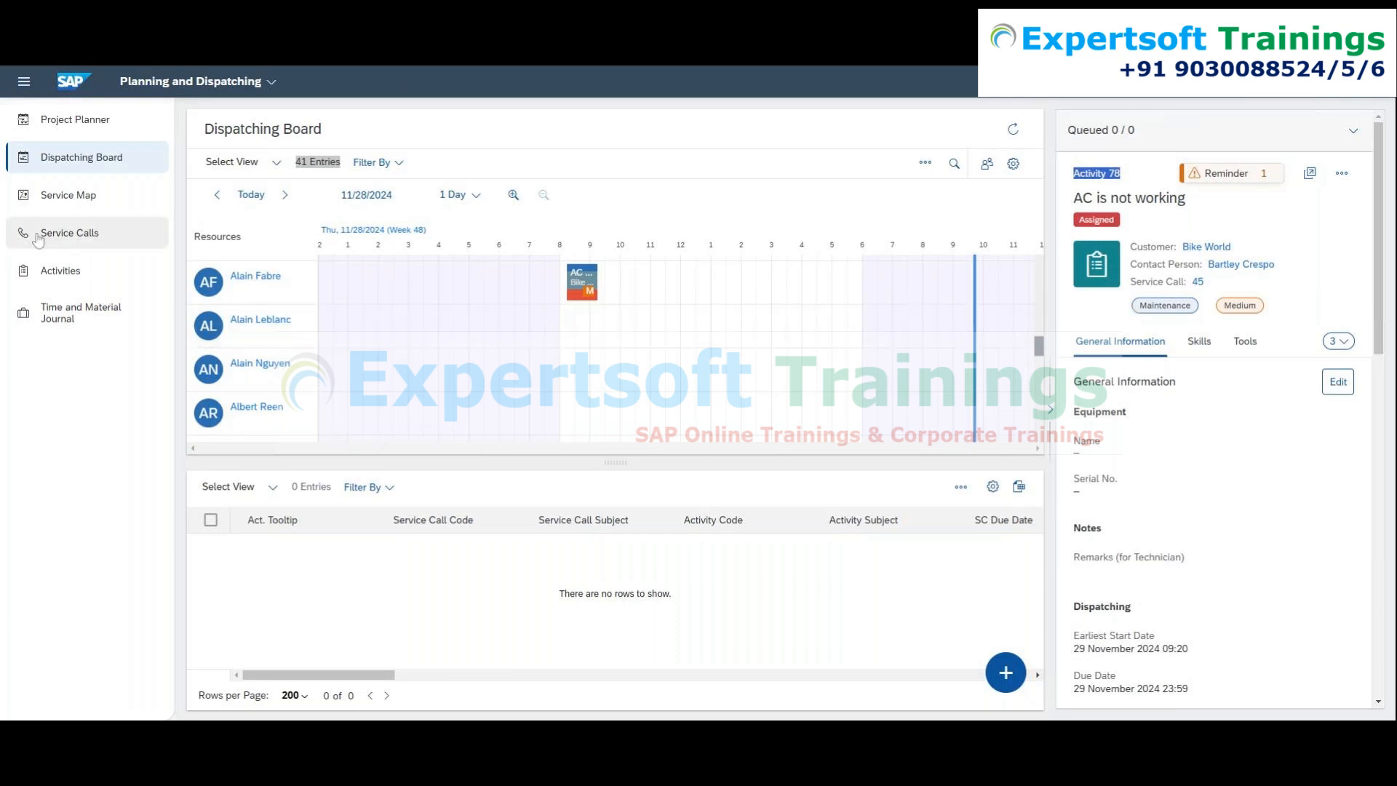
Check the activities listed under the "AC is not working" service call, then close the service call.
left_click(73, 233)
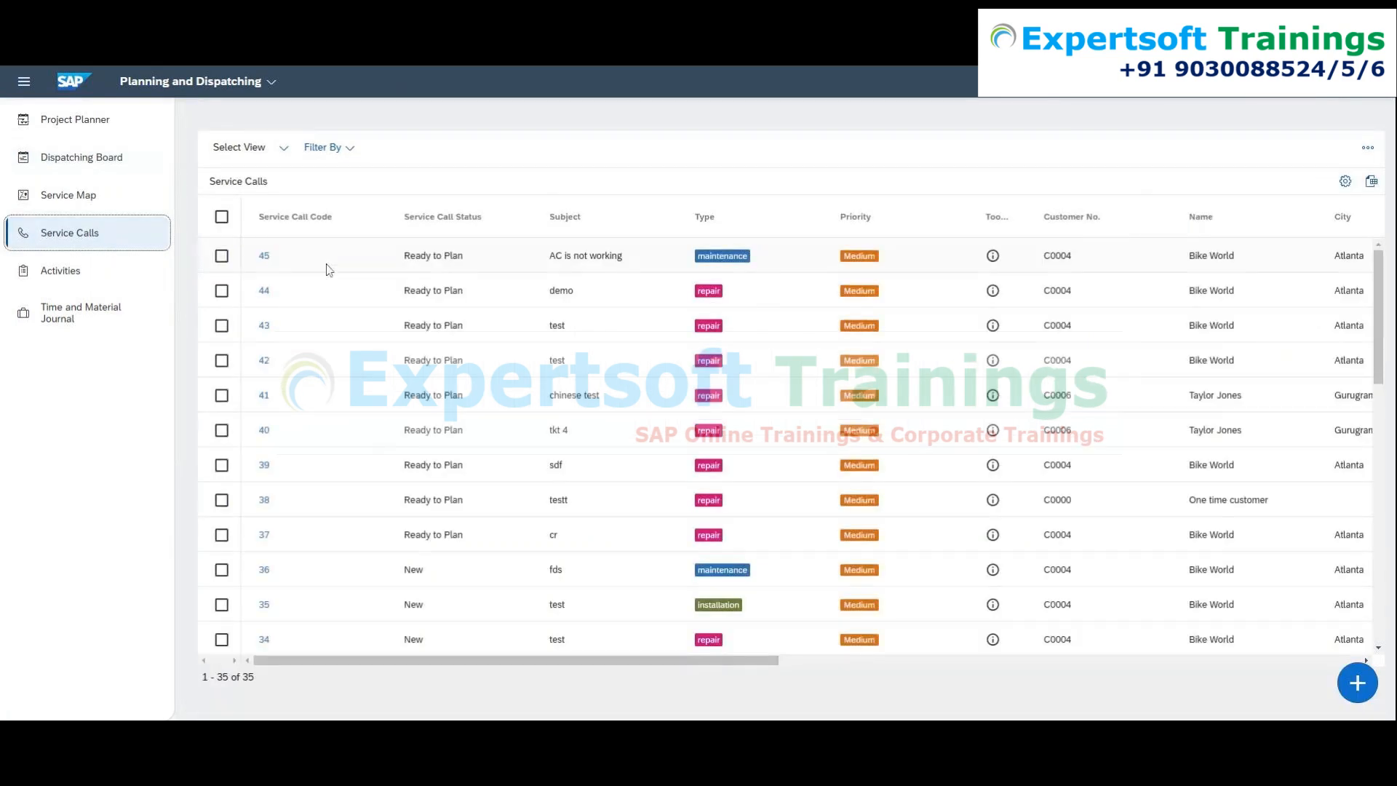
left_click(265, 257)
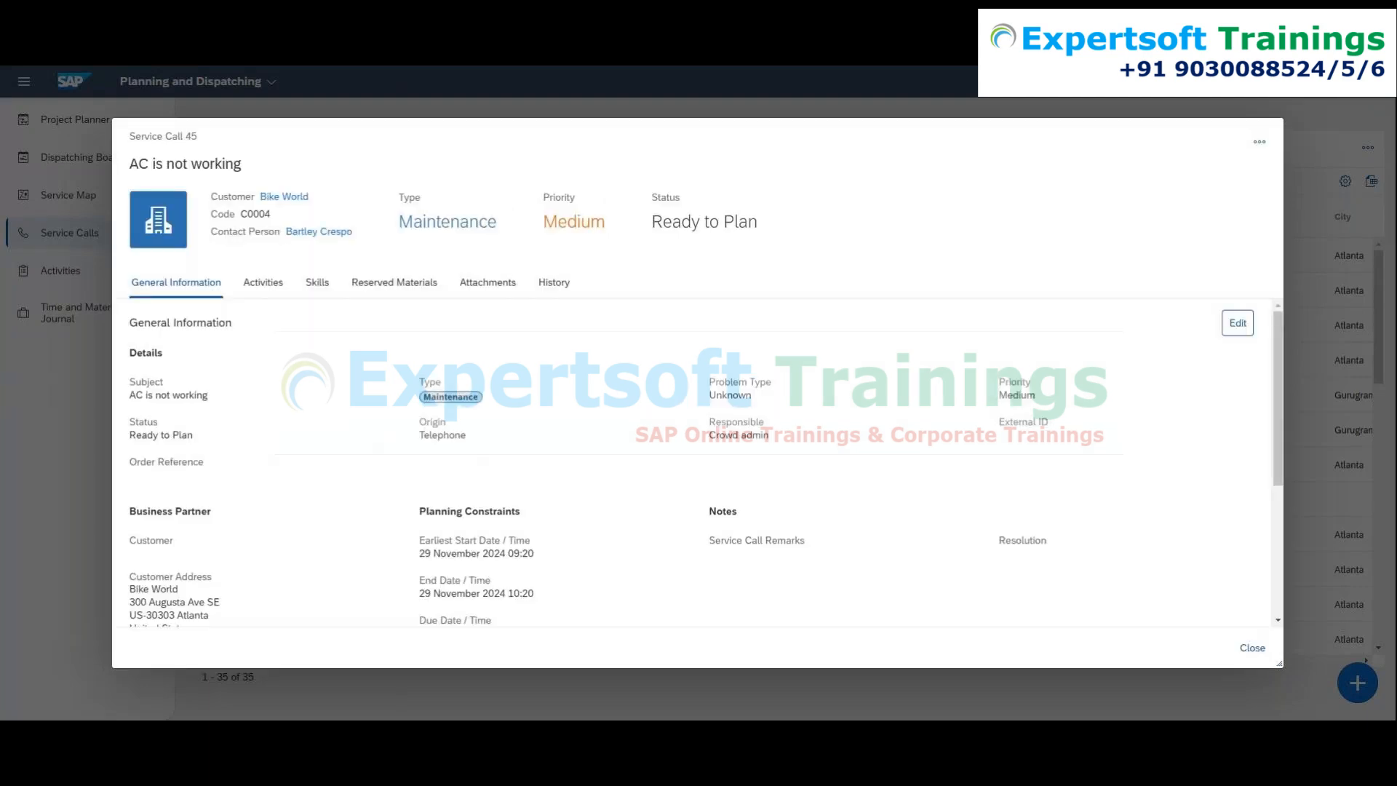
left_click(261, 284)
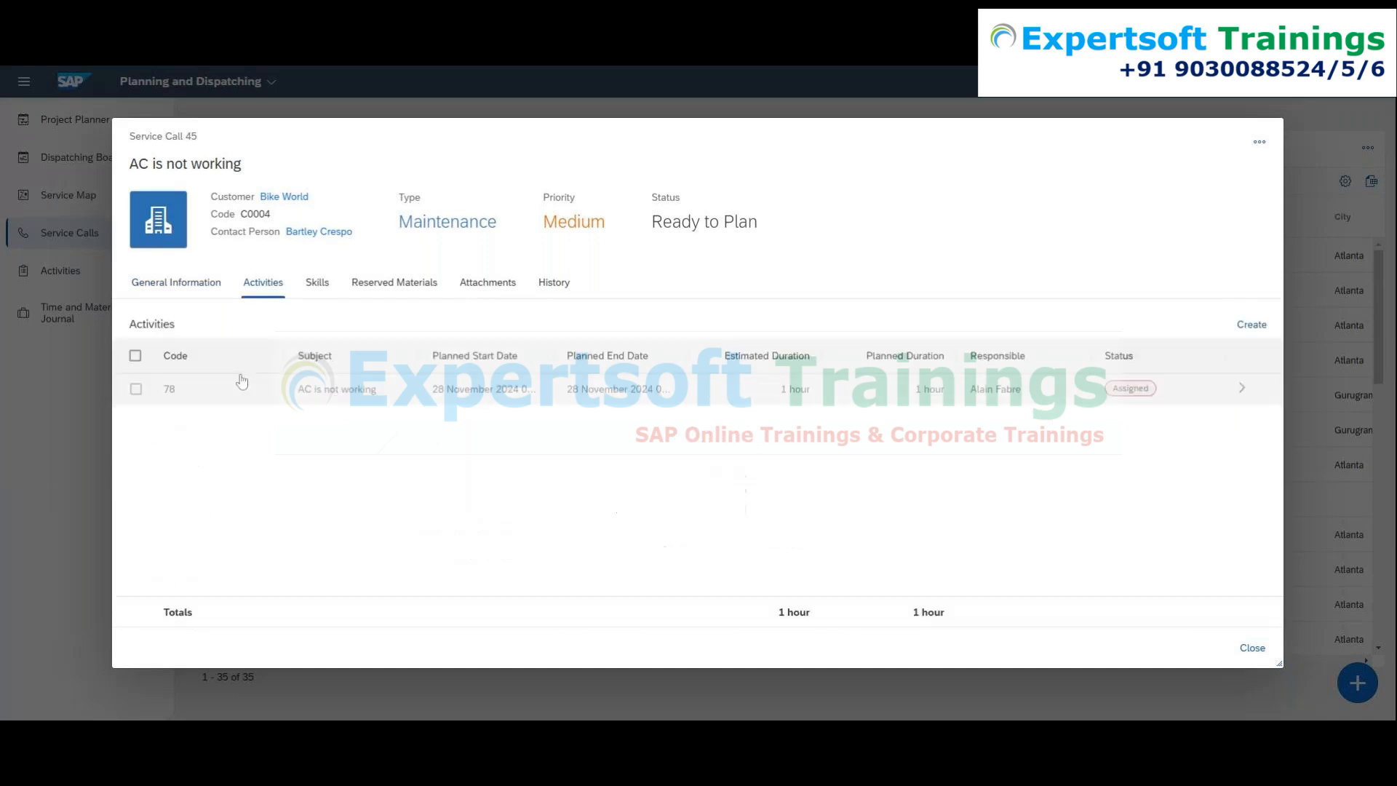
left_click(172, 391)
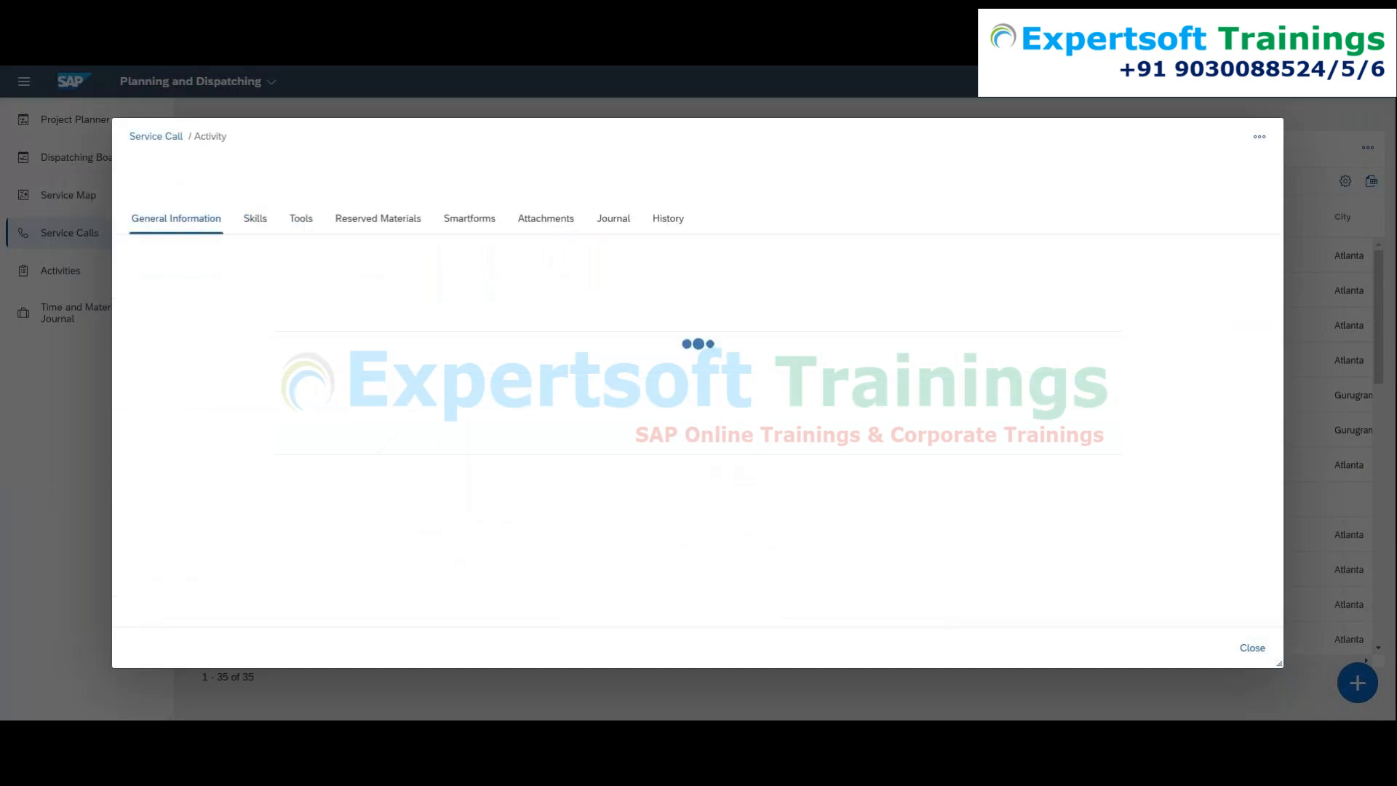
left_click(1266, 649)
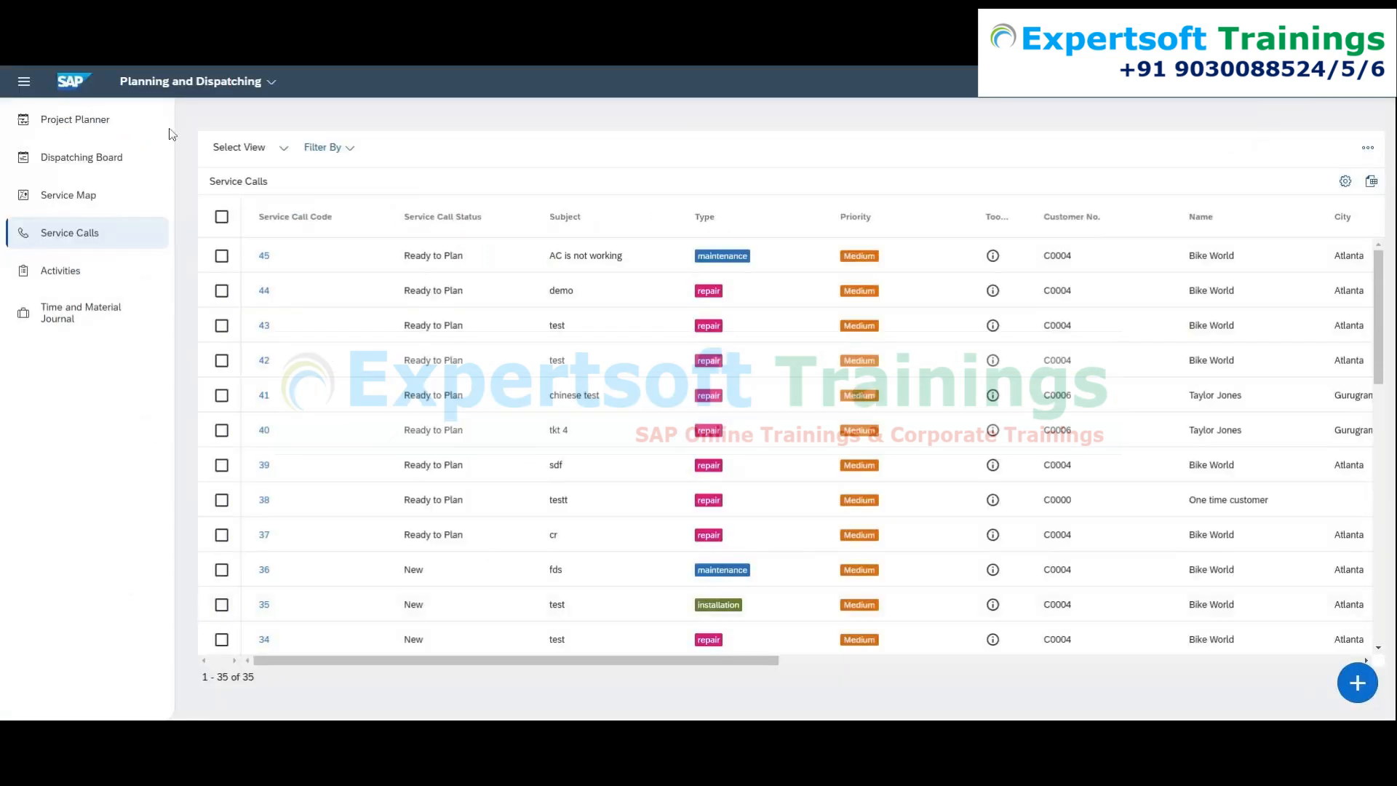
Reassign the "AC is not working" activity on the Dispatching Board from technician AF to technician AL, keeping the 08:15 start.
left_click(82, 157)
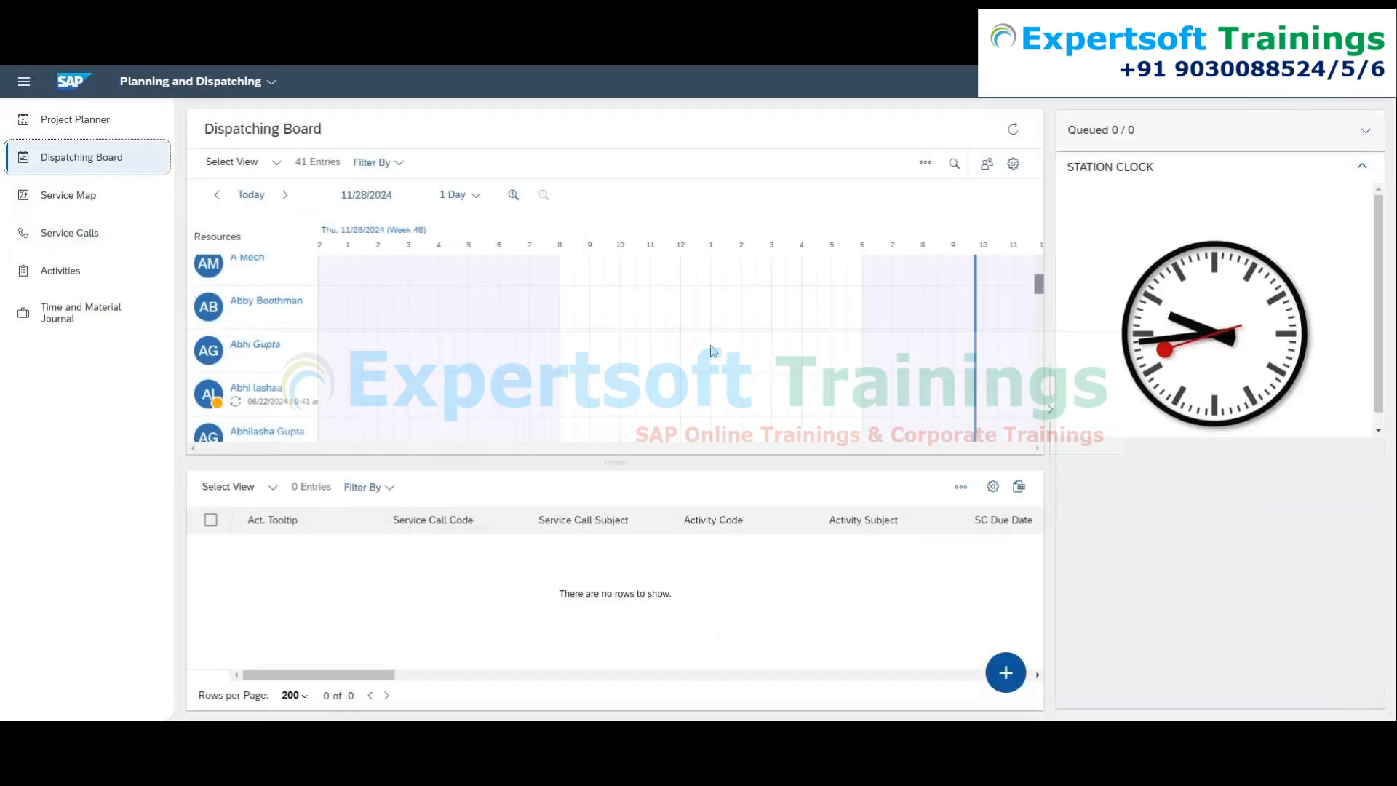
scroll(811, 341, "up", 3)
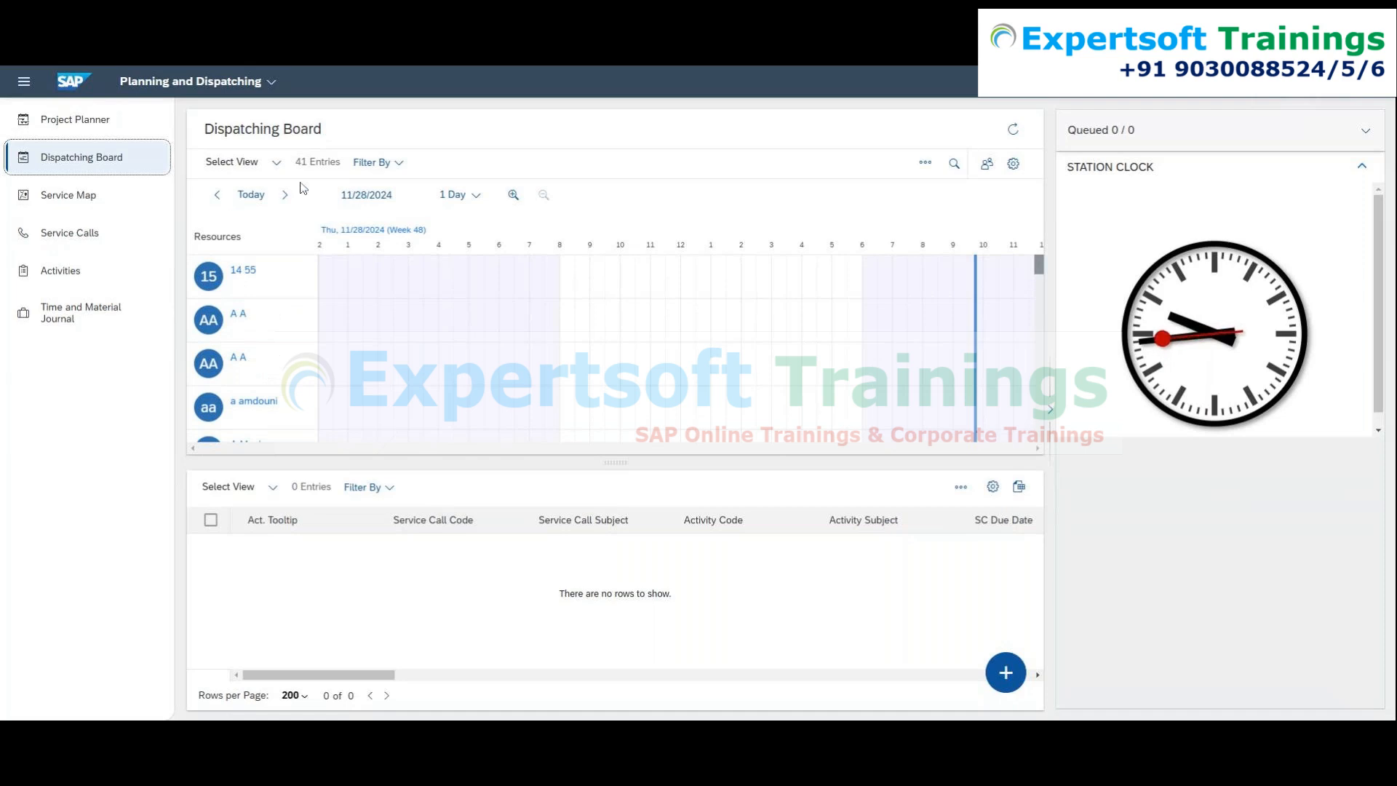
left_click(251, 195)
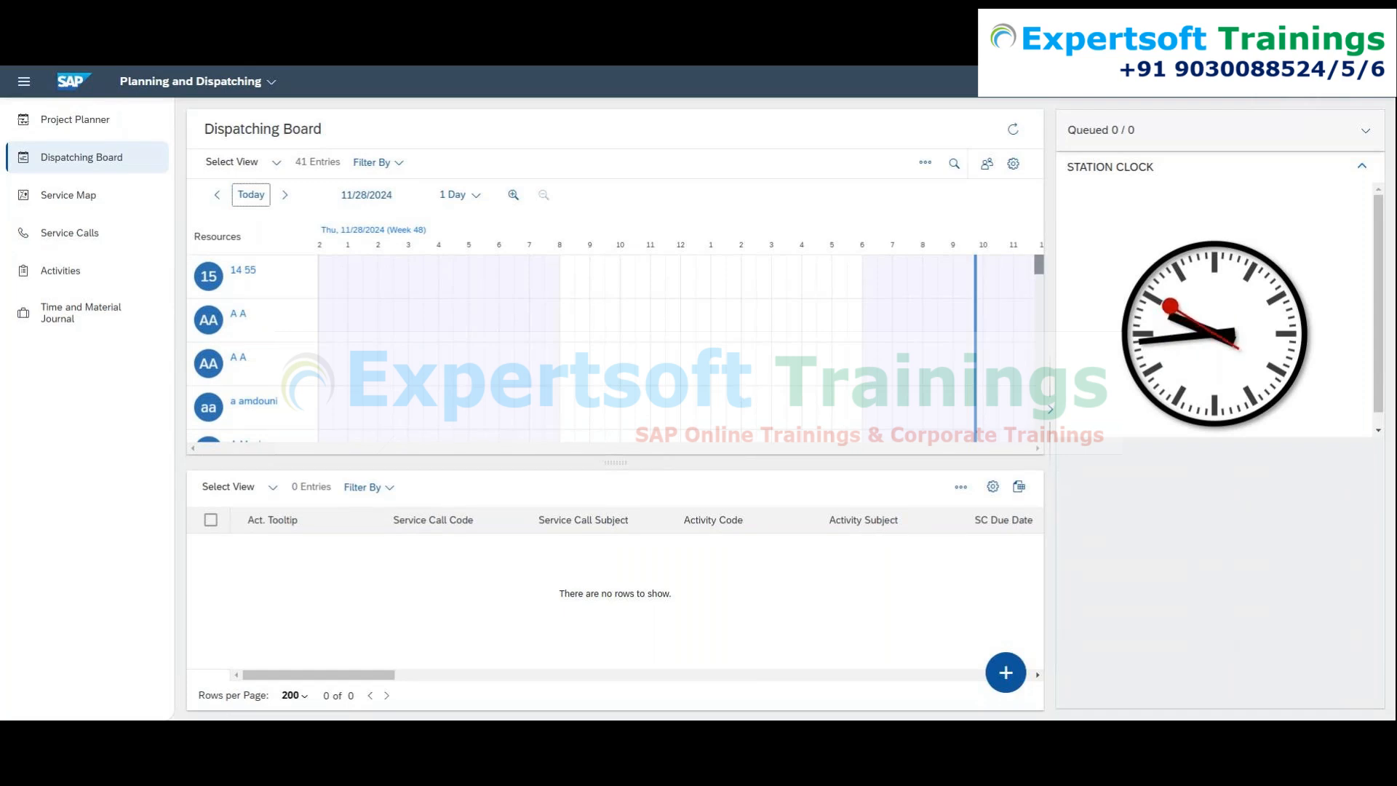
left_click_drag(1034, 268, 1034, 342)
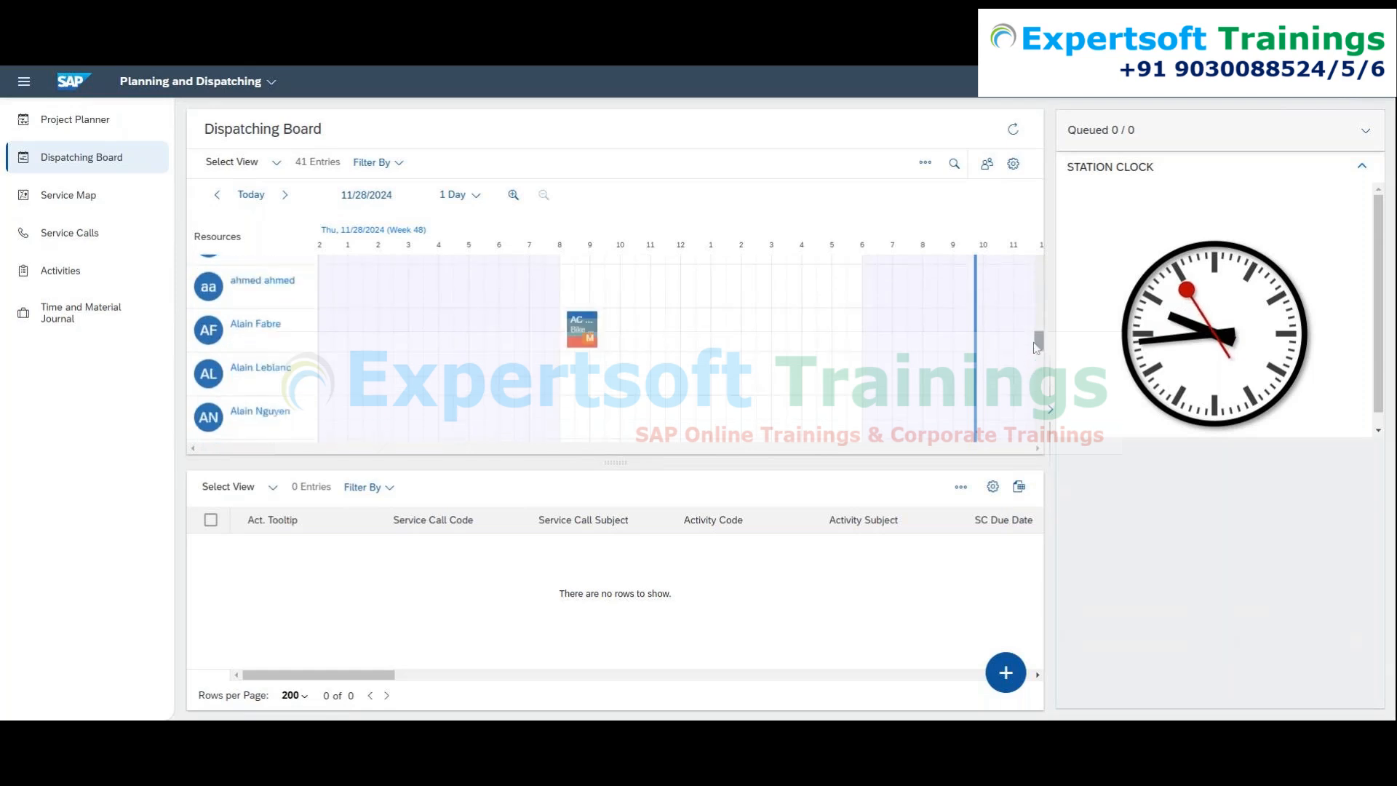
left_click(579, 337)
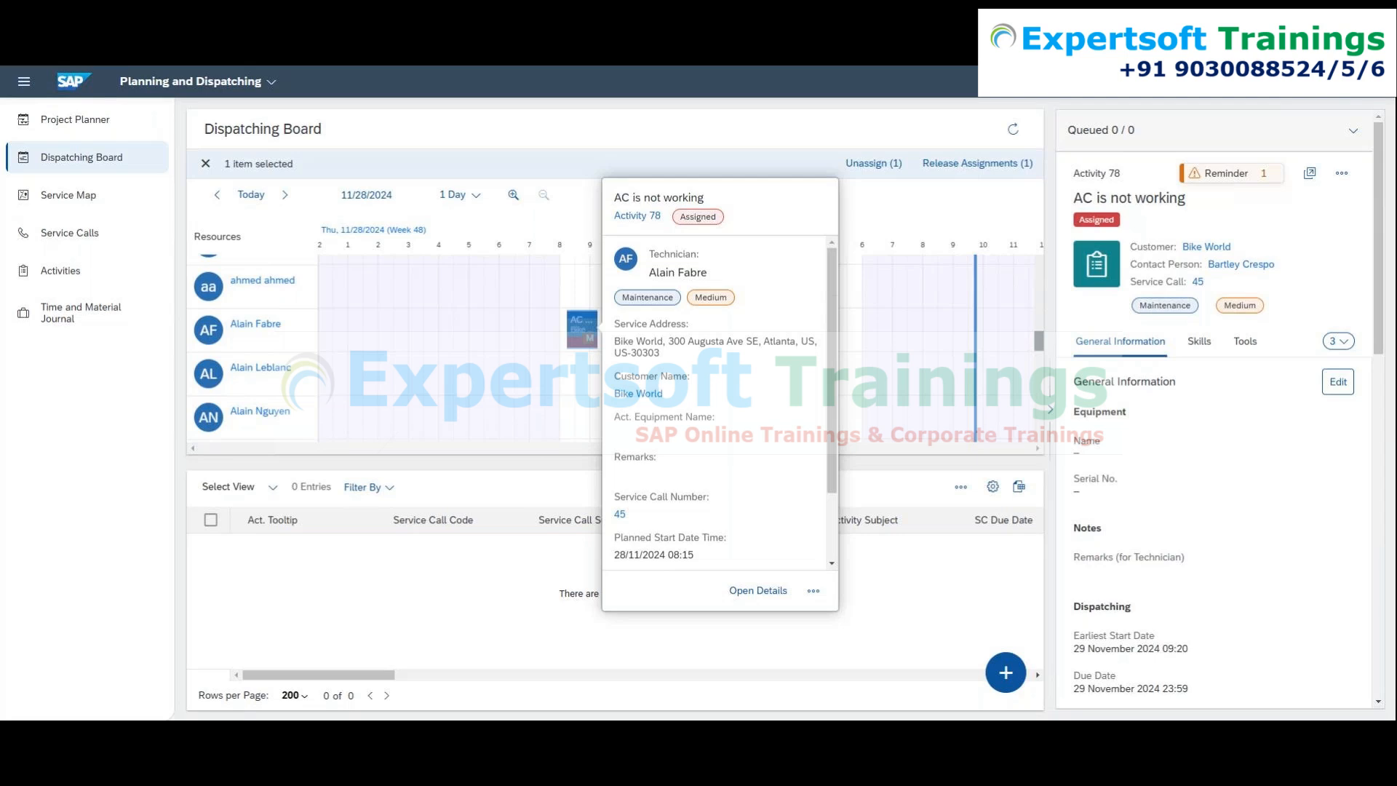
left_click(580, 333)
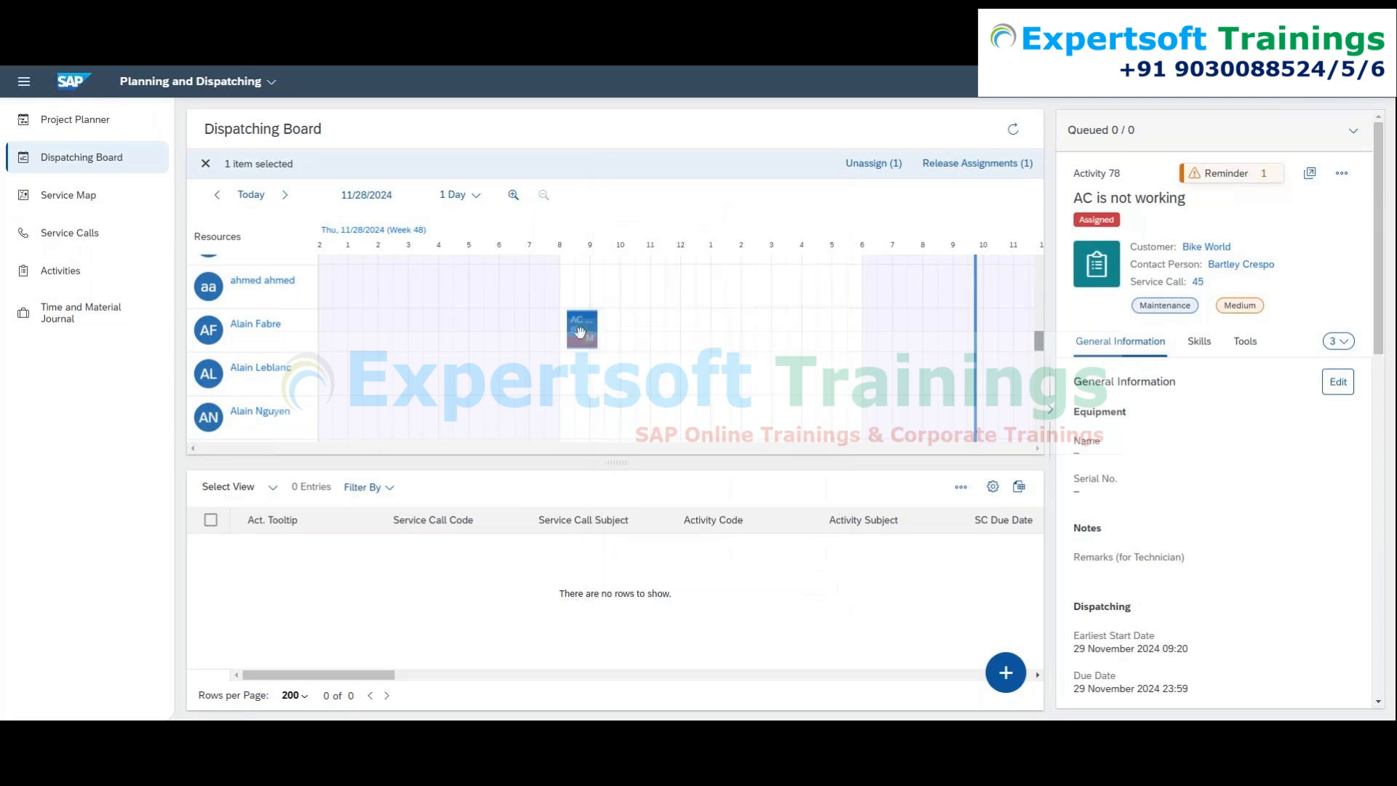
left_click(582, 329)
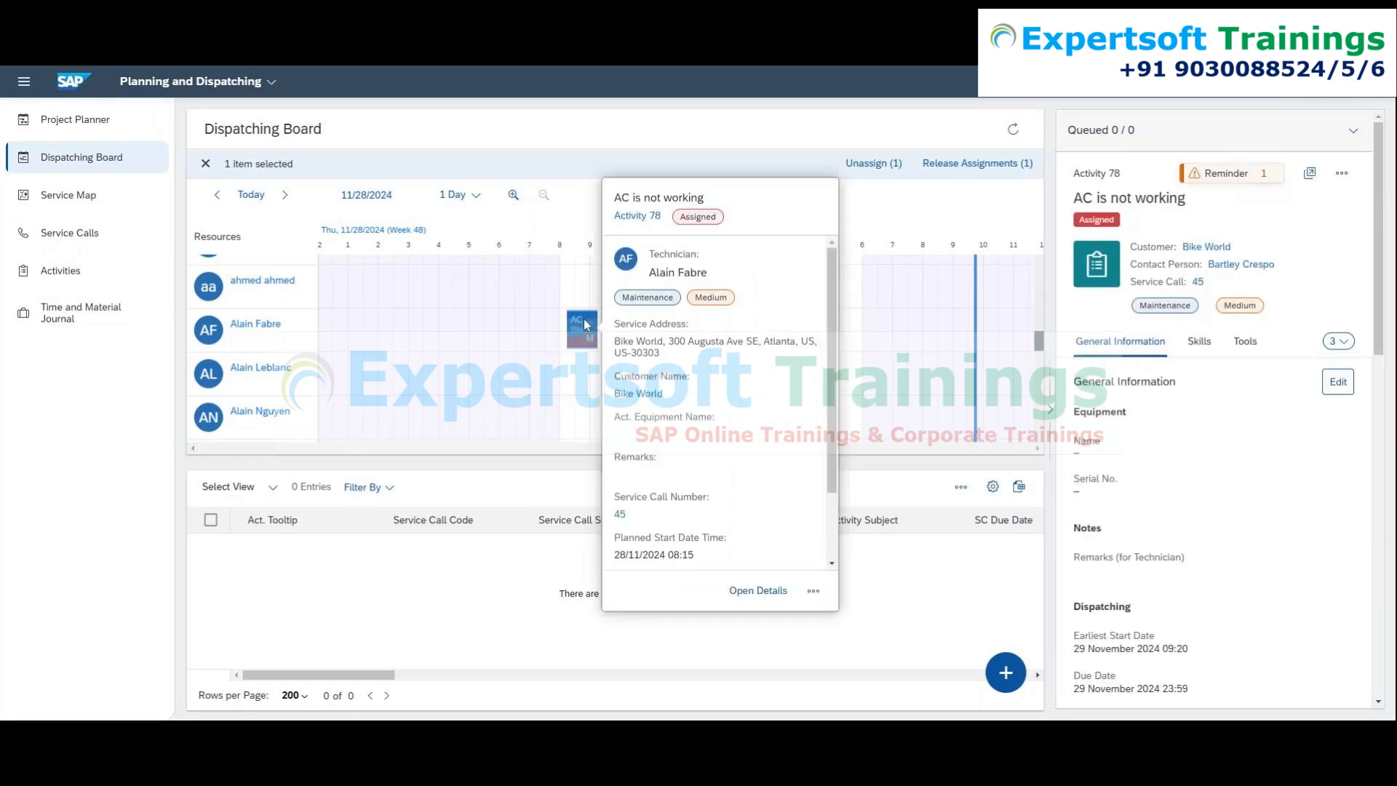
left_click_drag(586, 325, 588, 370)
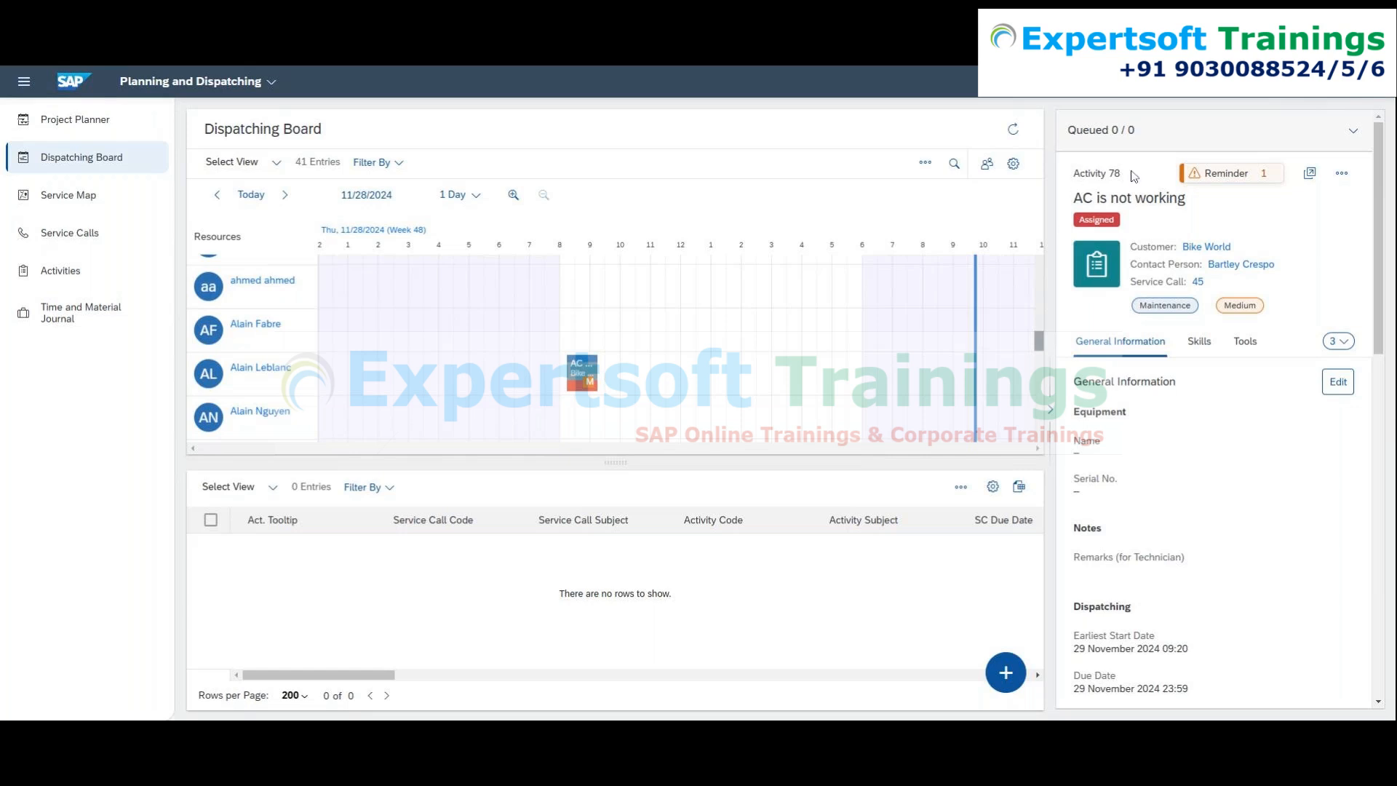
Duplicate technician AL's "AC is not working" activity for technician AN.
left_click_drag(1127, 174, 1072, 174)
left_click(587, 371)
left_click_drag(586, 371, 586, 373)
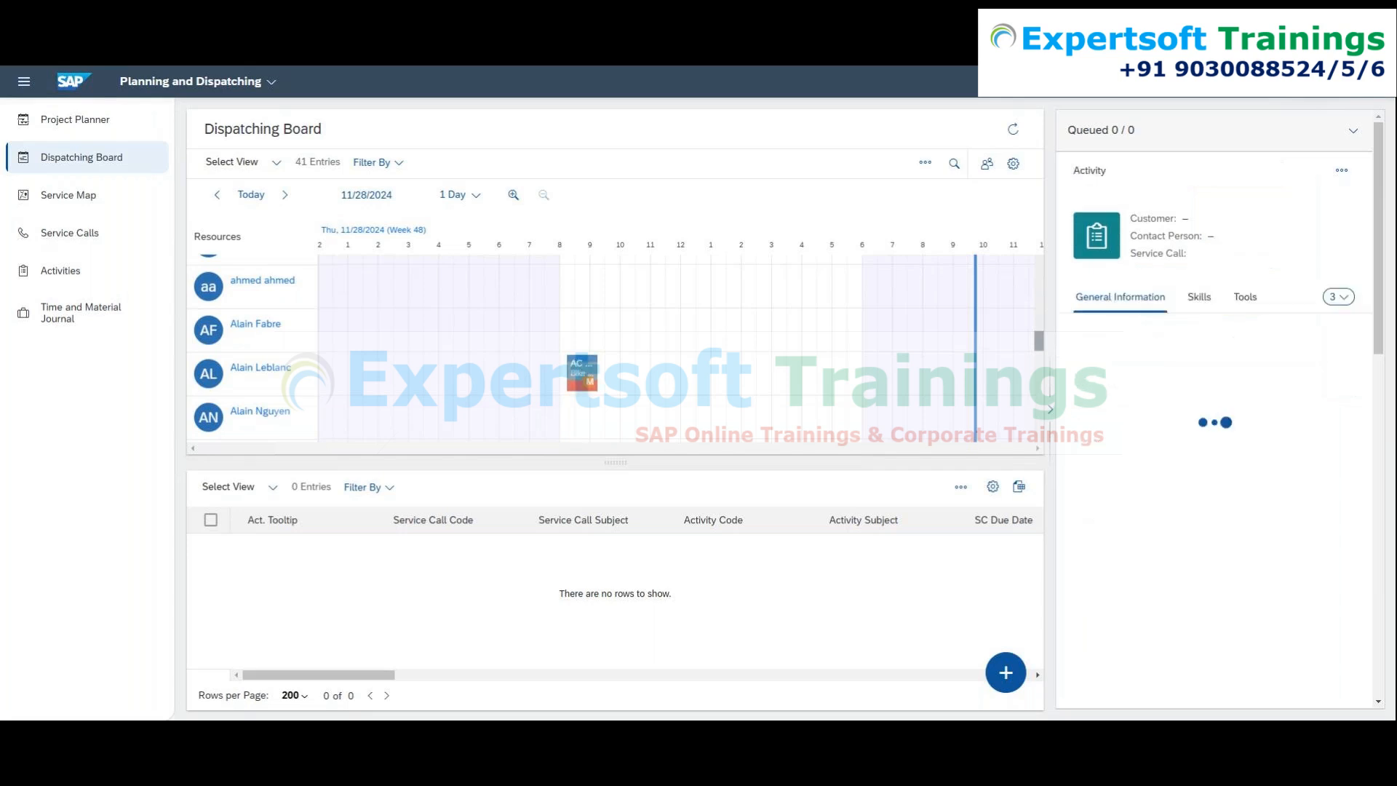
left_click(587, 376)
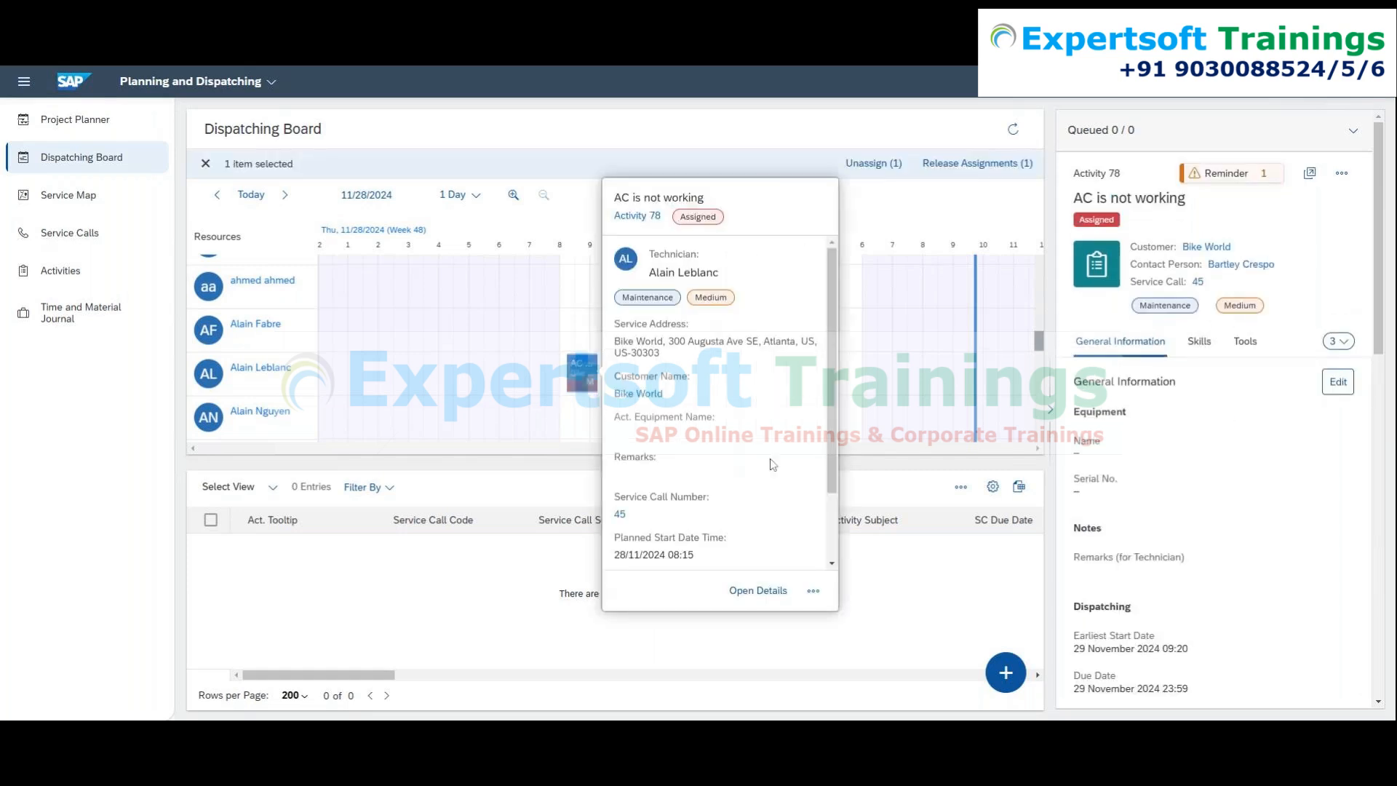
left_click(813, 590)
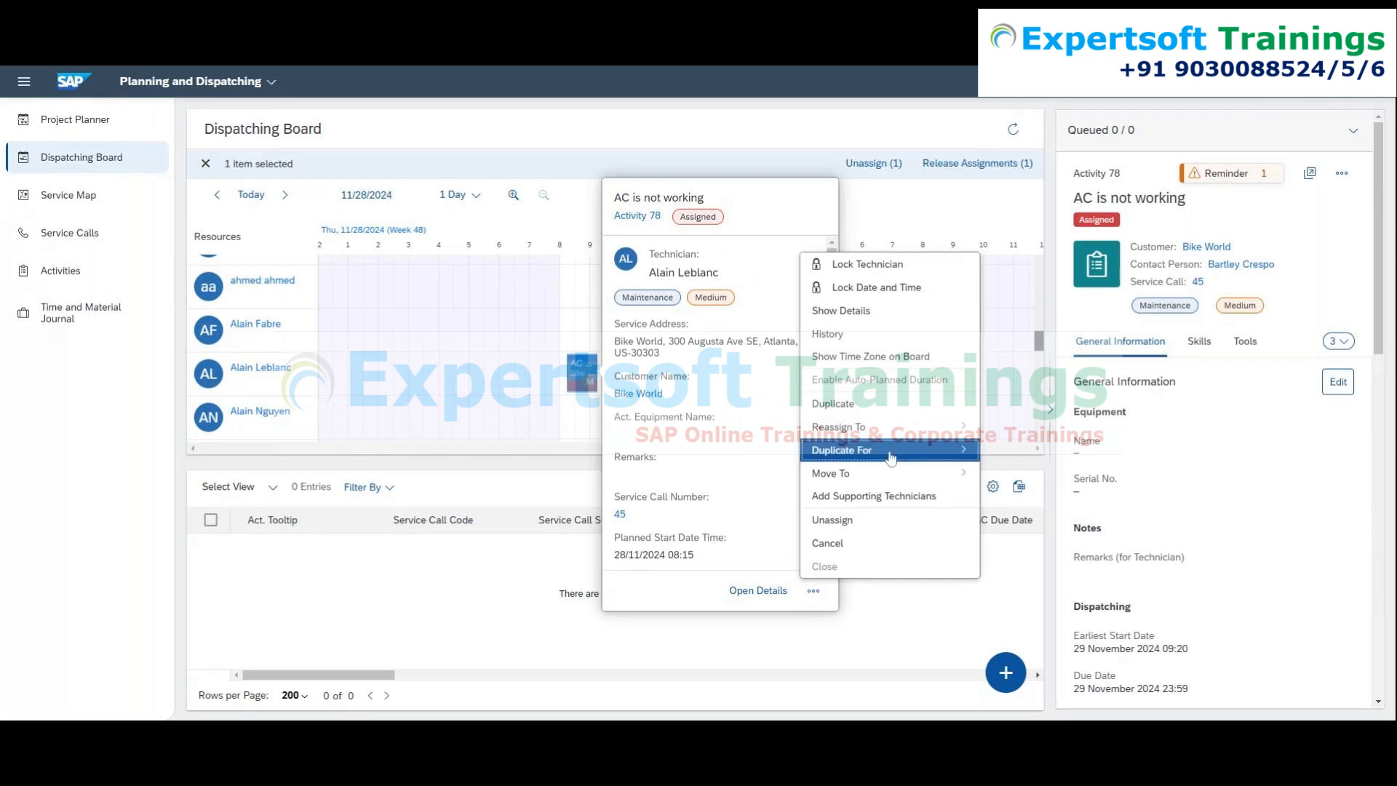
mouse_move(891, 454)
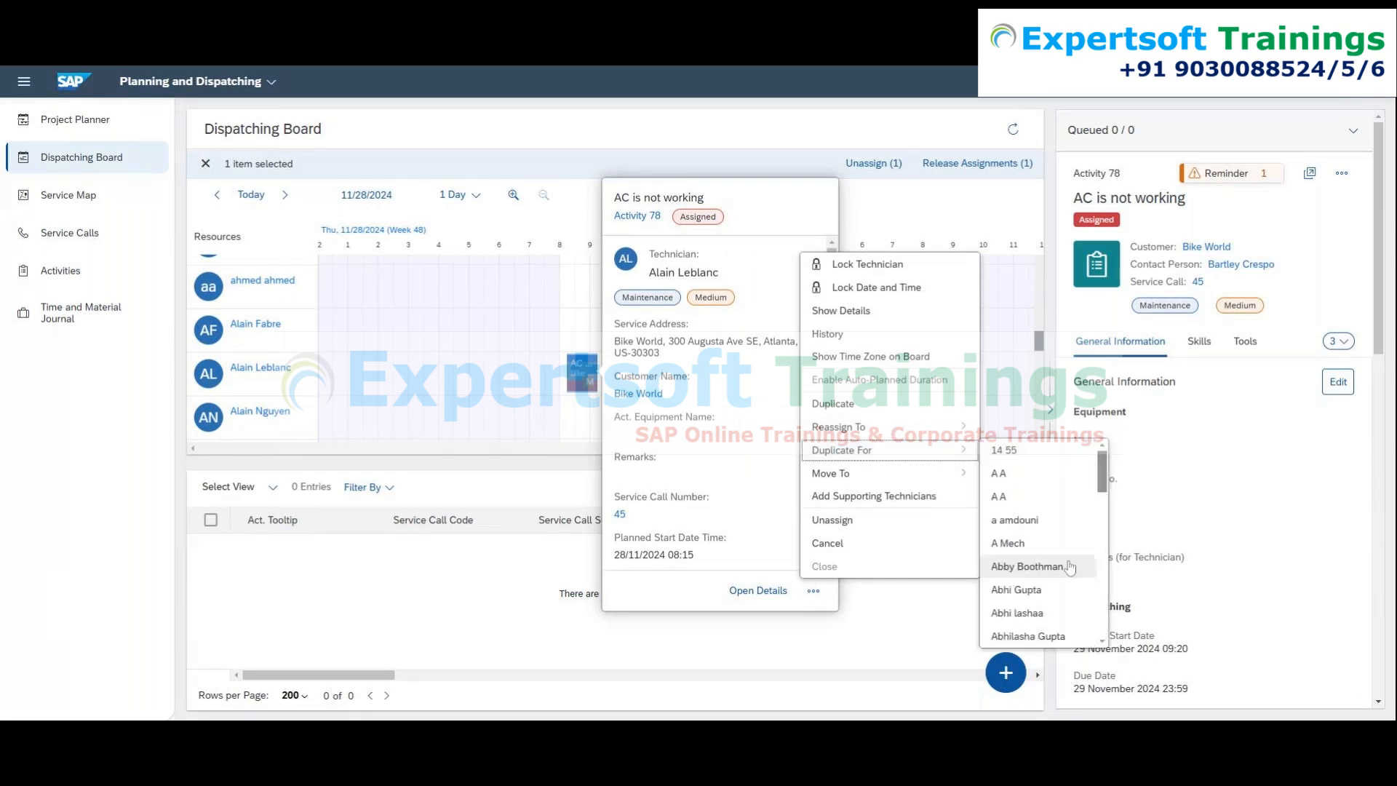
scroll(1060, 582, "down", 1)
scroll(1062, 582, "down", 3)
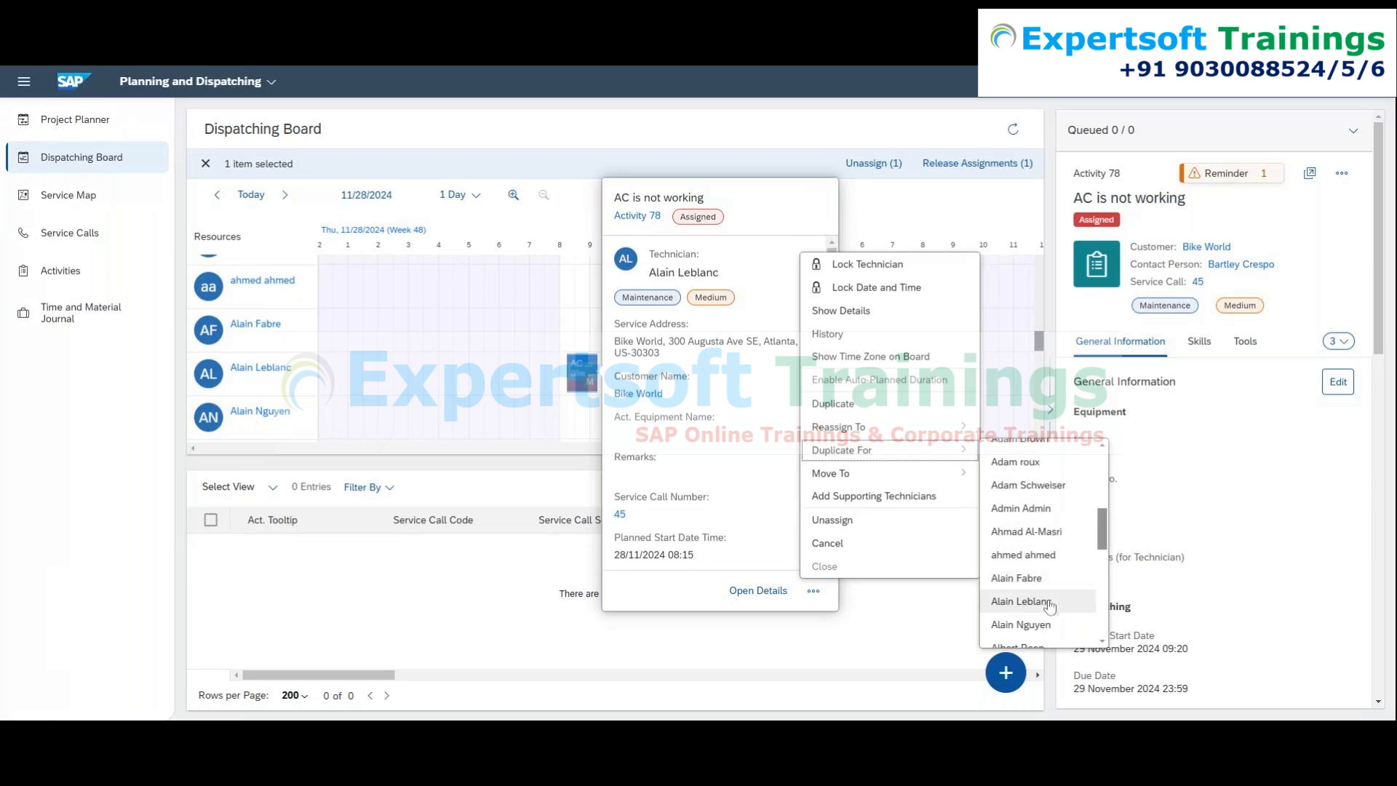
left_click(1053, 625)
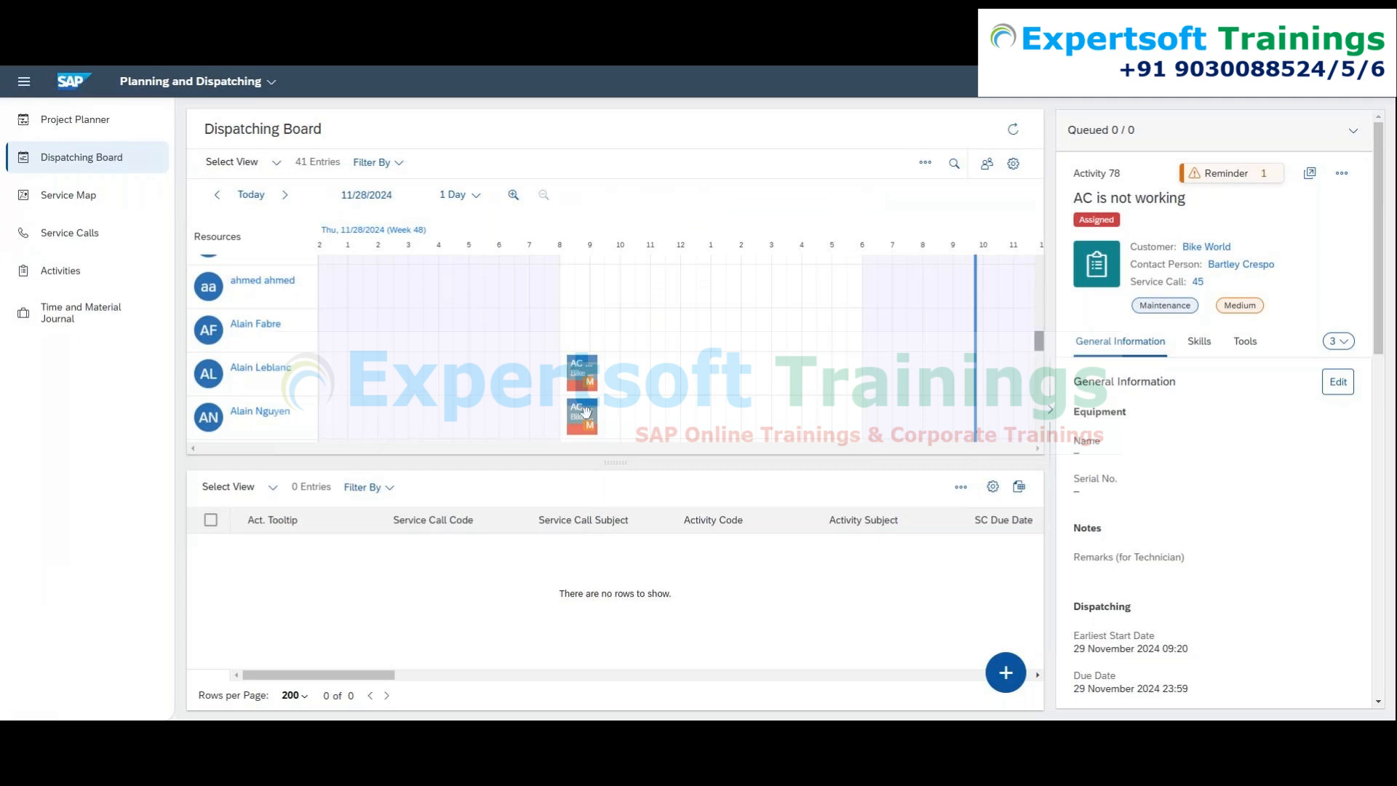
Compare the activity numbers and the linked service call of the original activity and its duplicate.
left_click(586, 412)
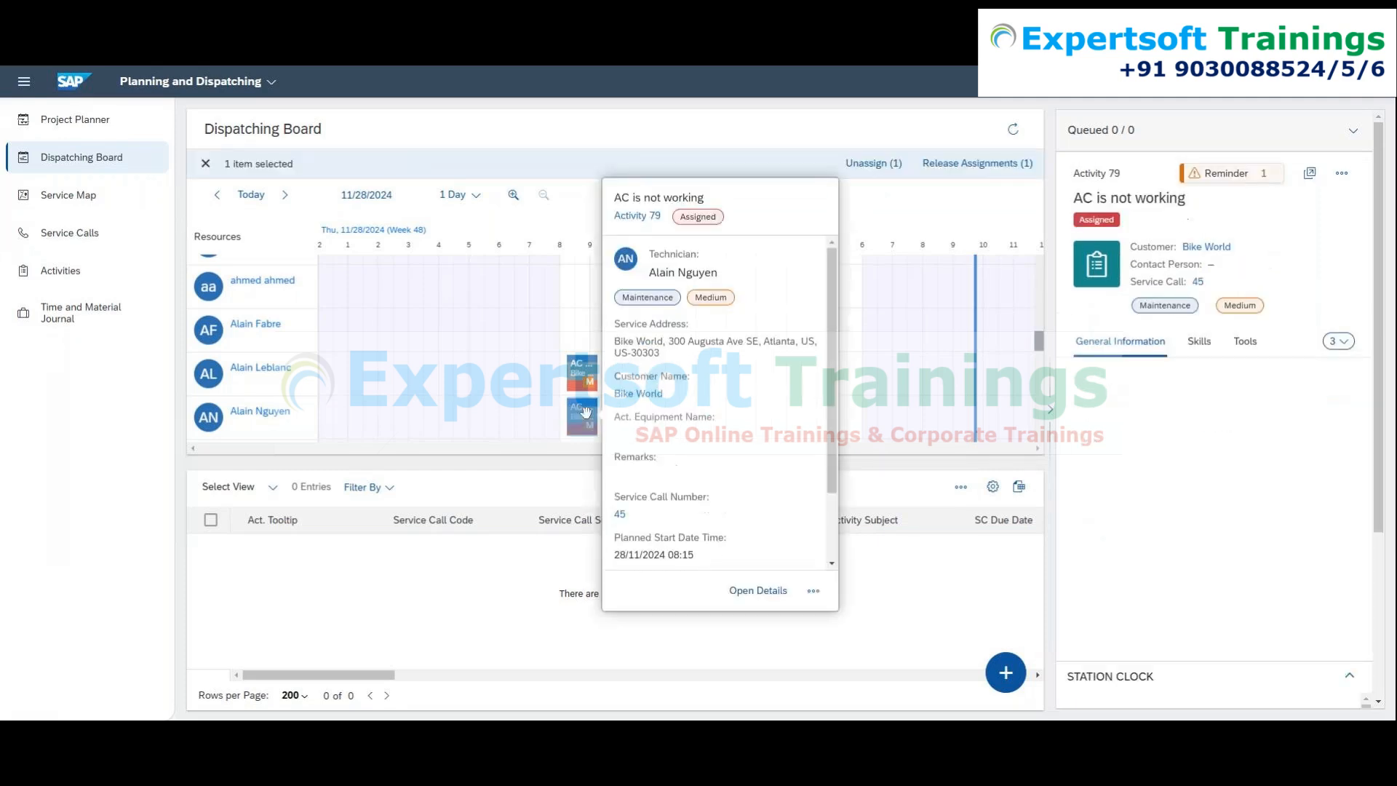
left_click_drag(1121, 173, 1073, 173)
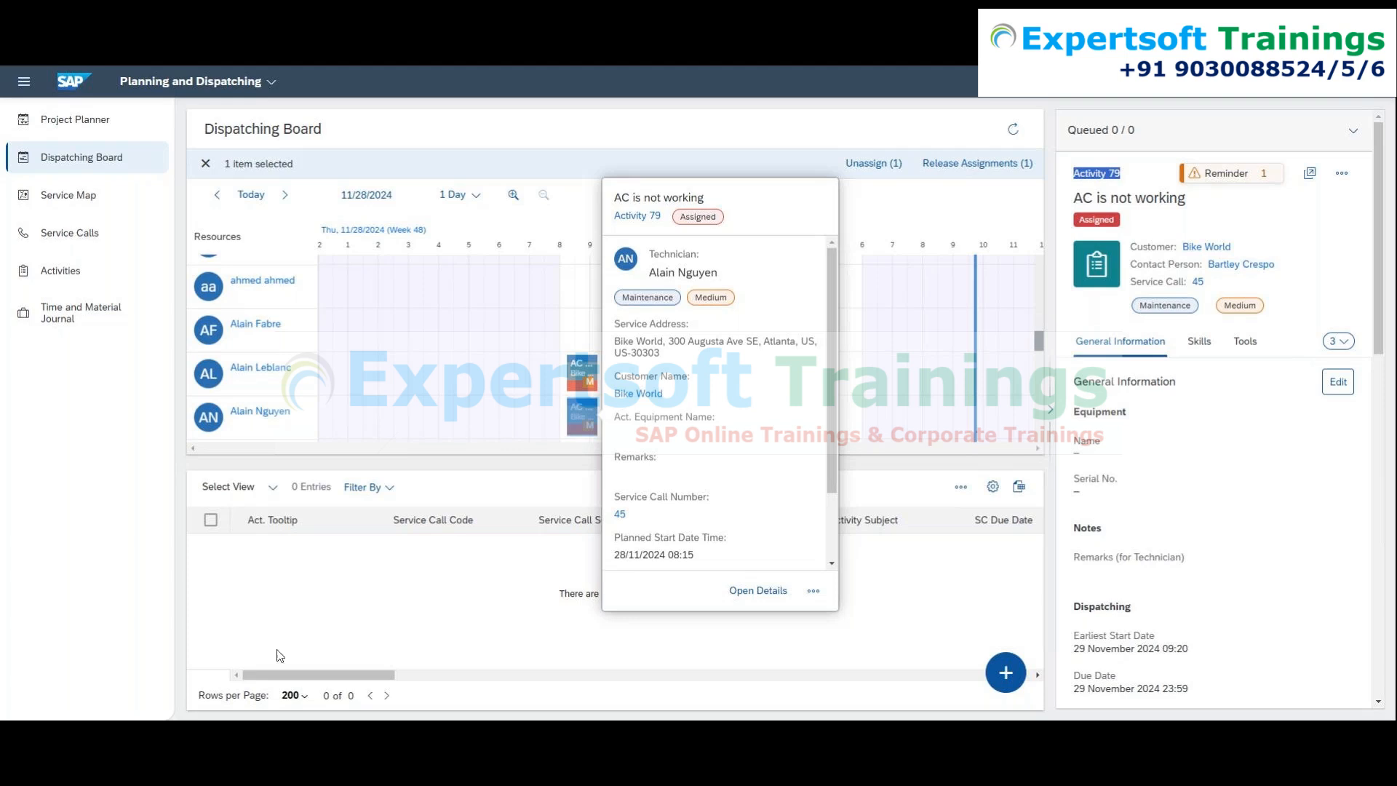
left_click(474, 563)
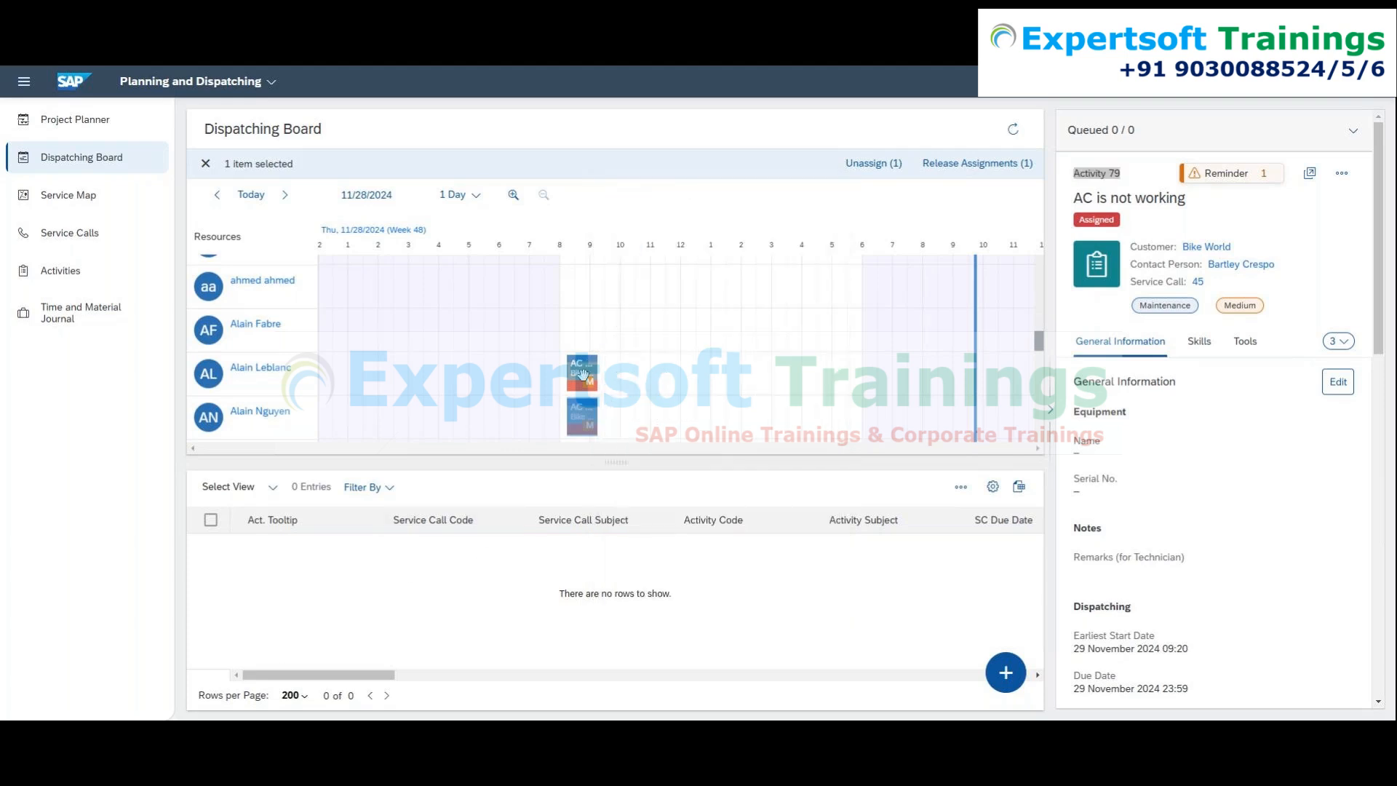
double_click(1197, 281)
left_click(584, 370)
double_click(1198, 282)
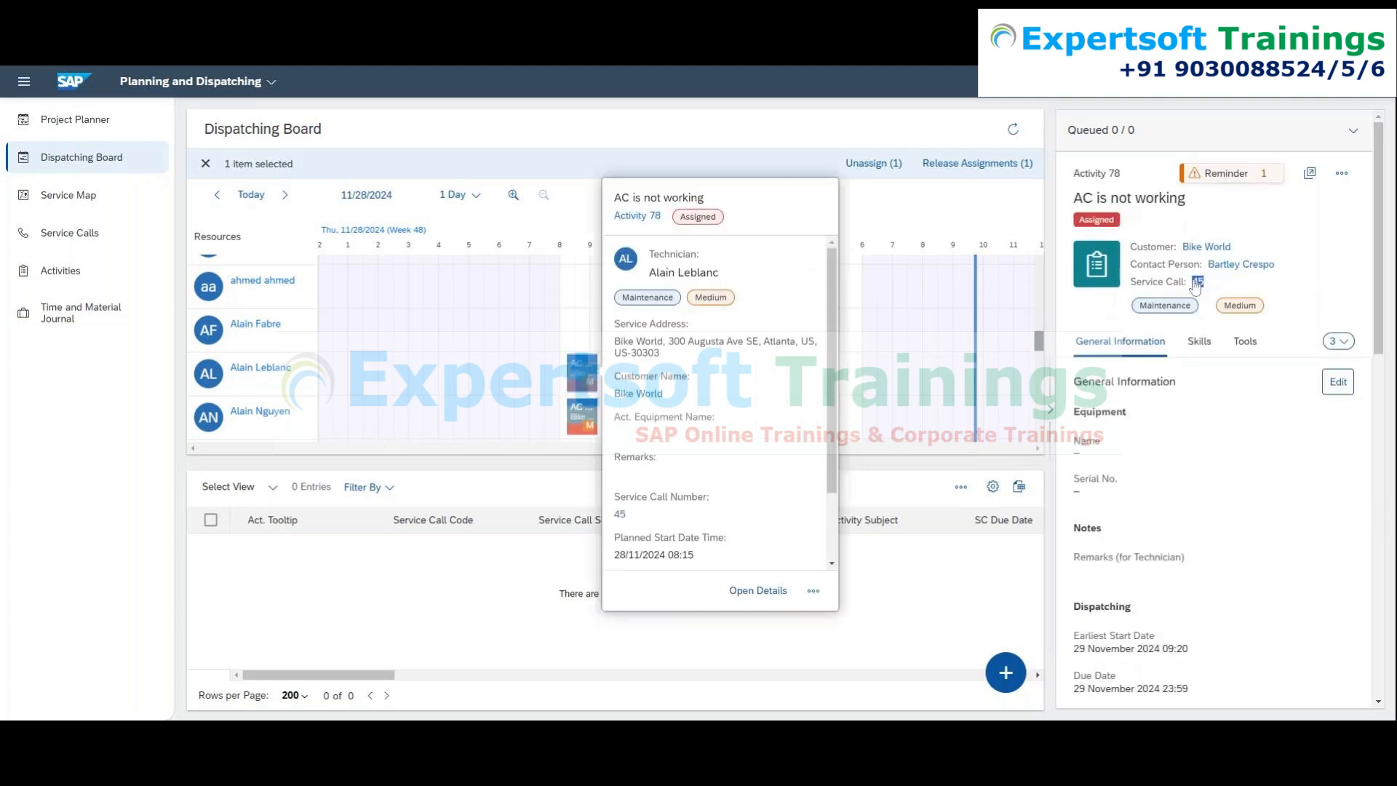
left_click_drag(1122, 174, 1095, 174)
left_click(1163, 225)
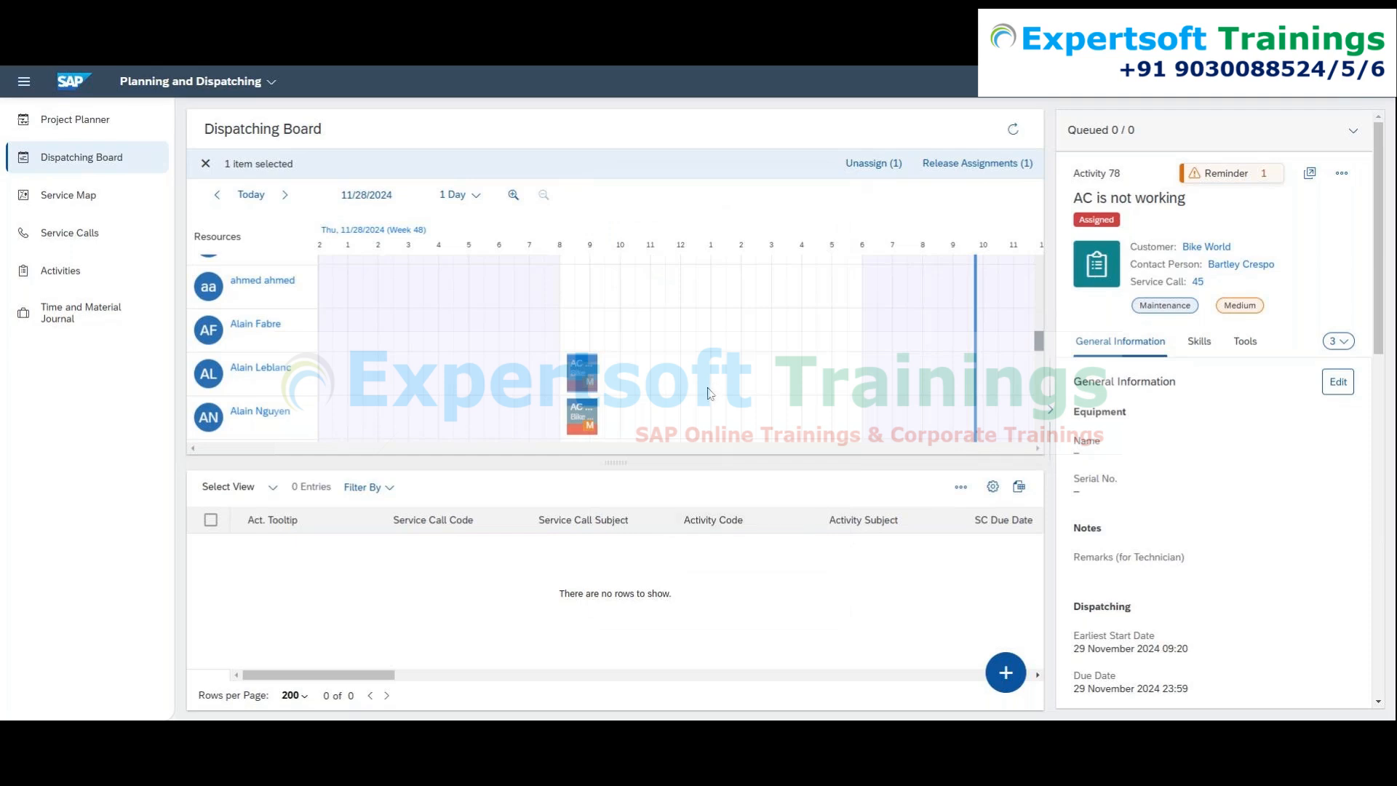
Unassign both "AC is not working" activities from technicians AL and AN.
left_click(576, 376)
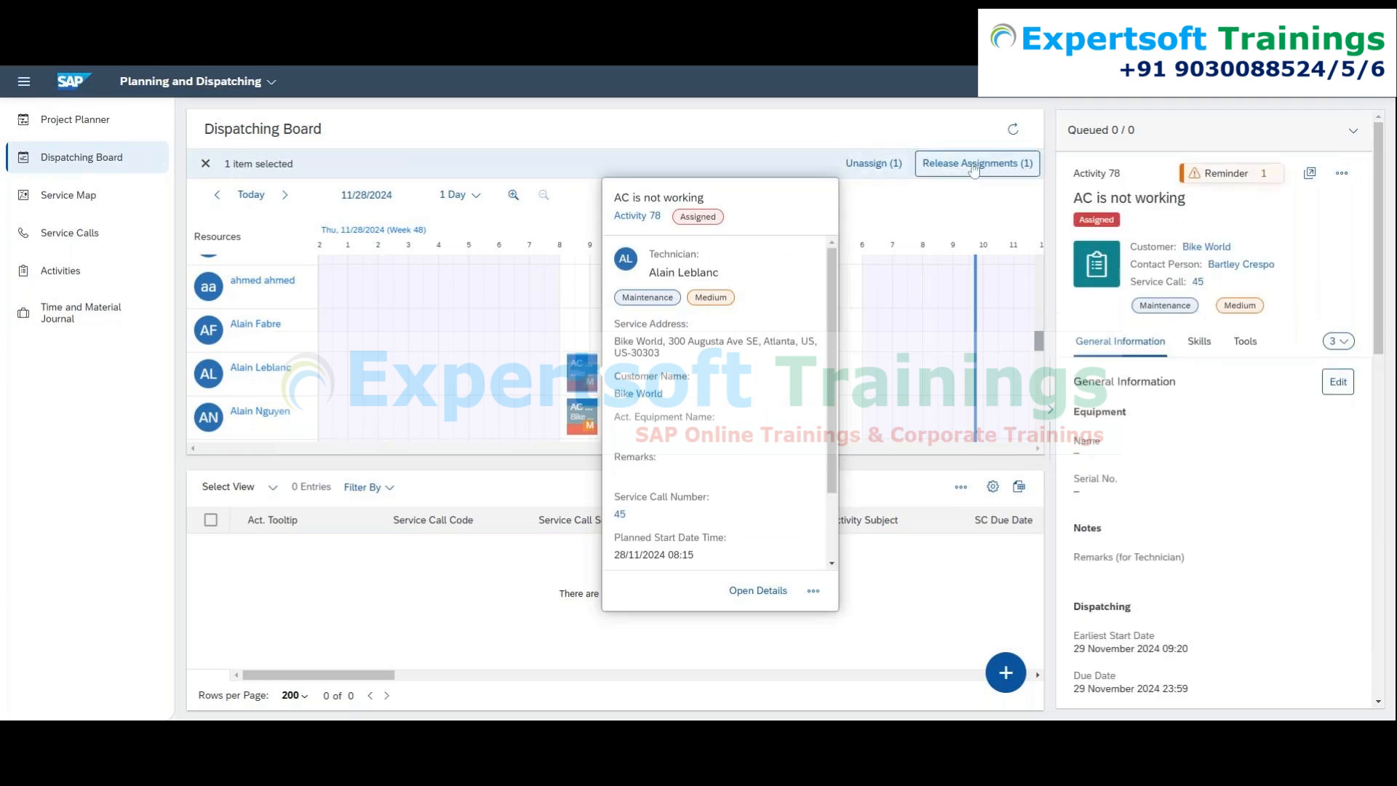
left_click(874, 166)
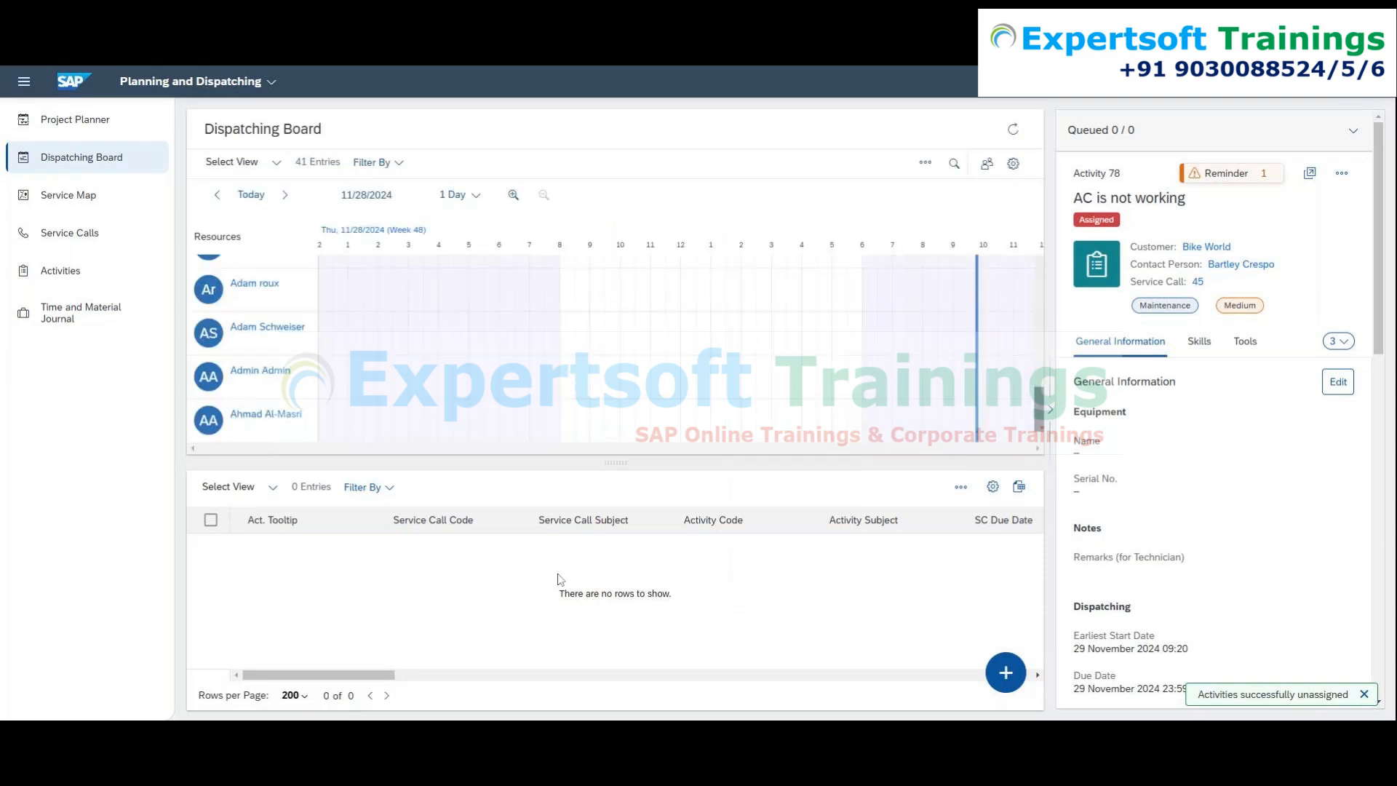
left_click(588, 413)
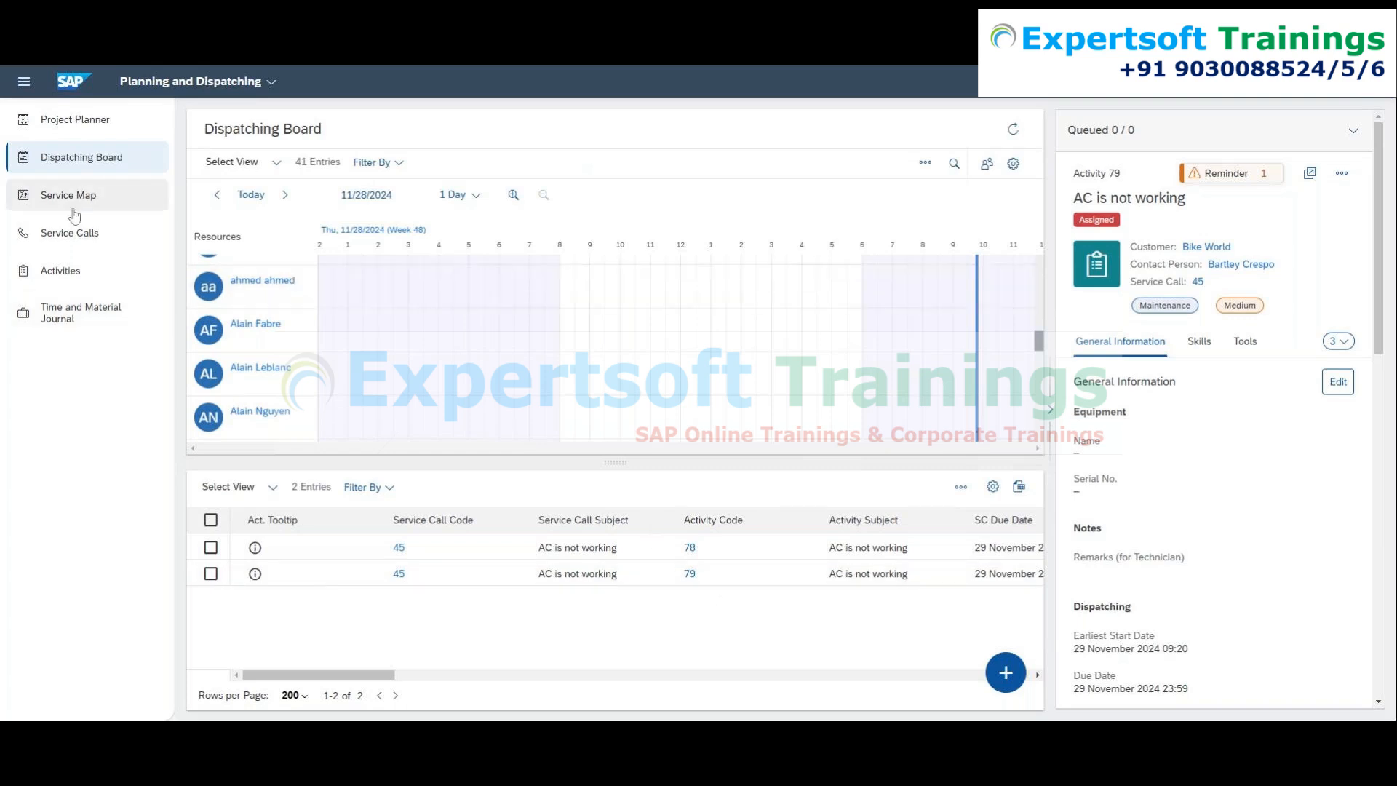
Review the activities listed under service call 45, "AC is not working".
left_click(66, 246)
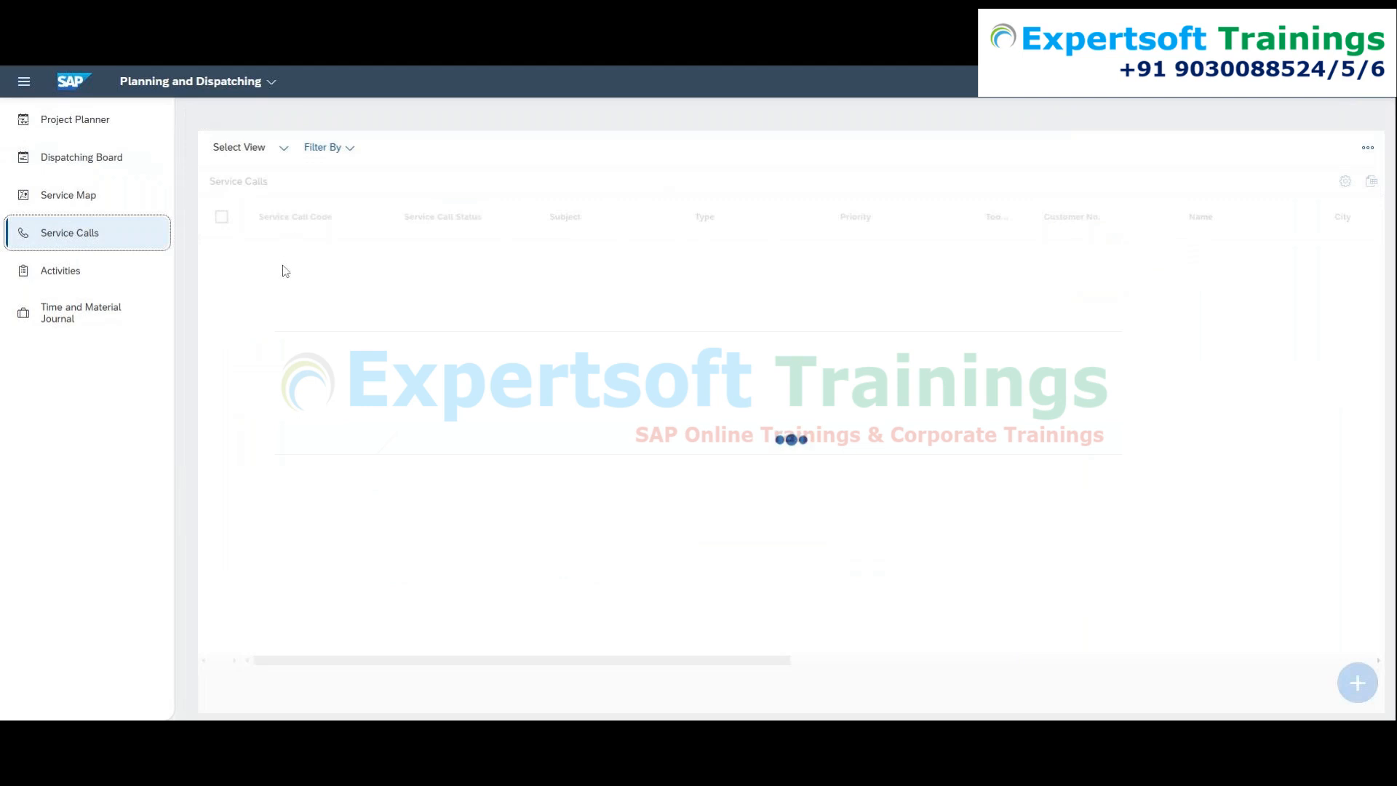
left_click(264, 255)
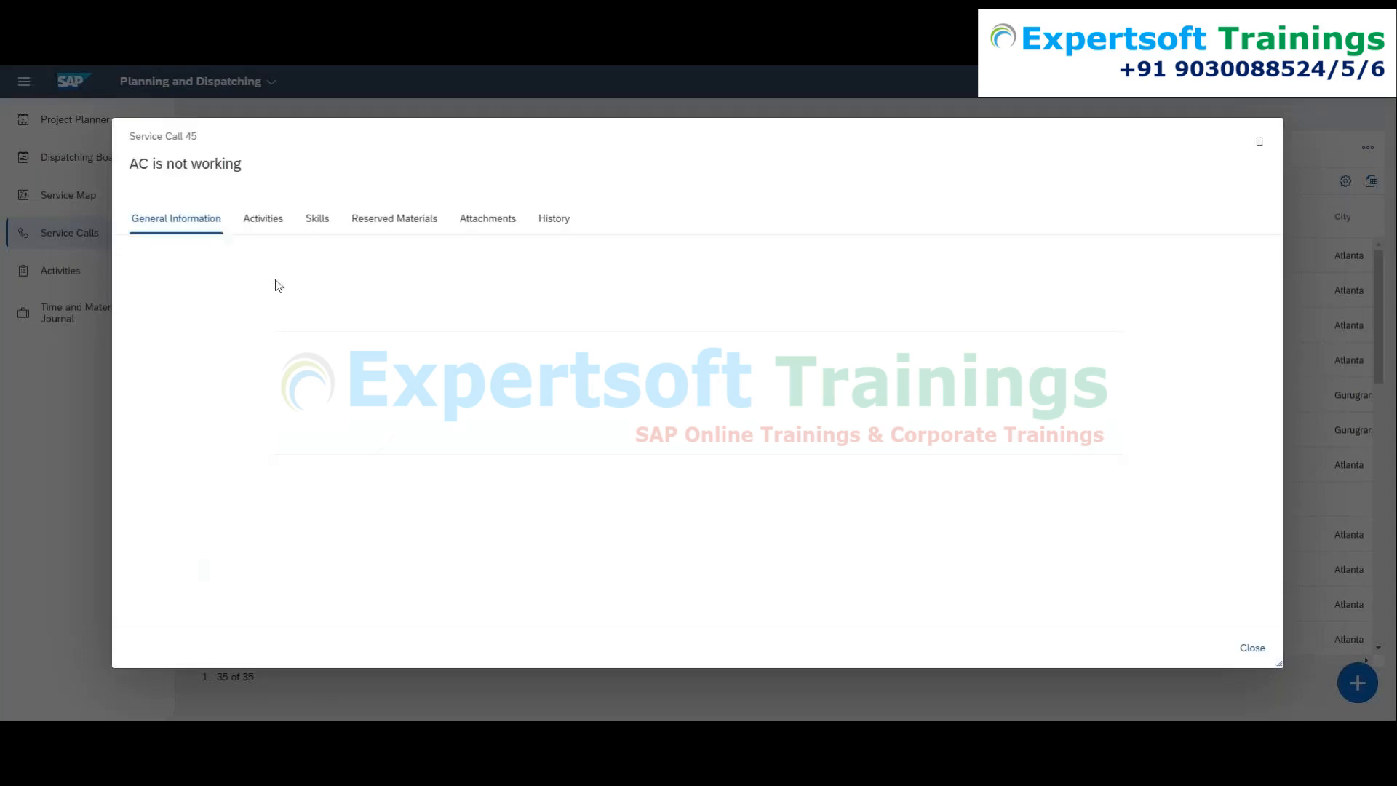
left_click(266, 284)
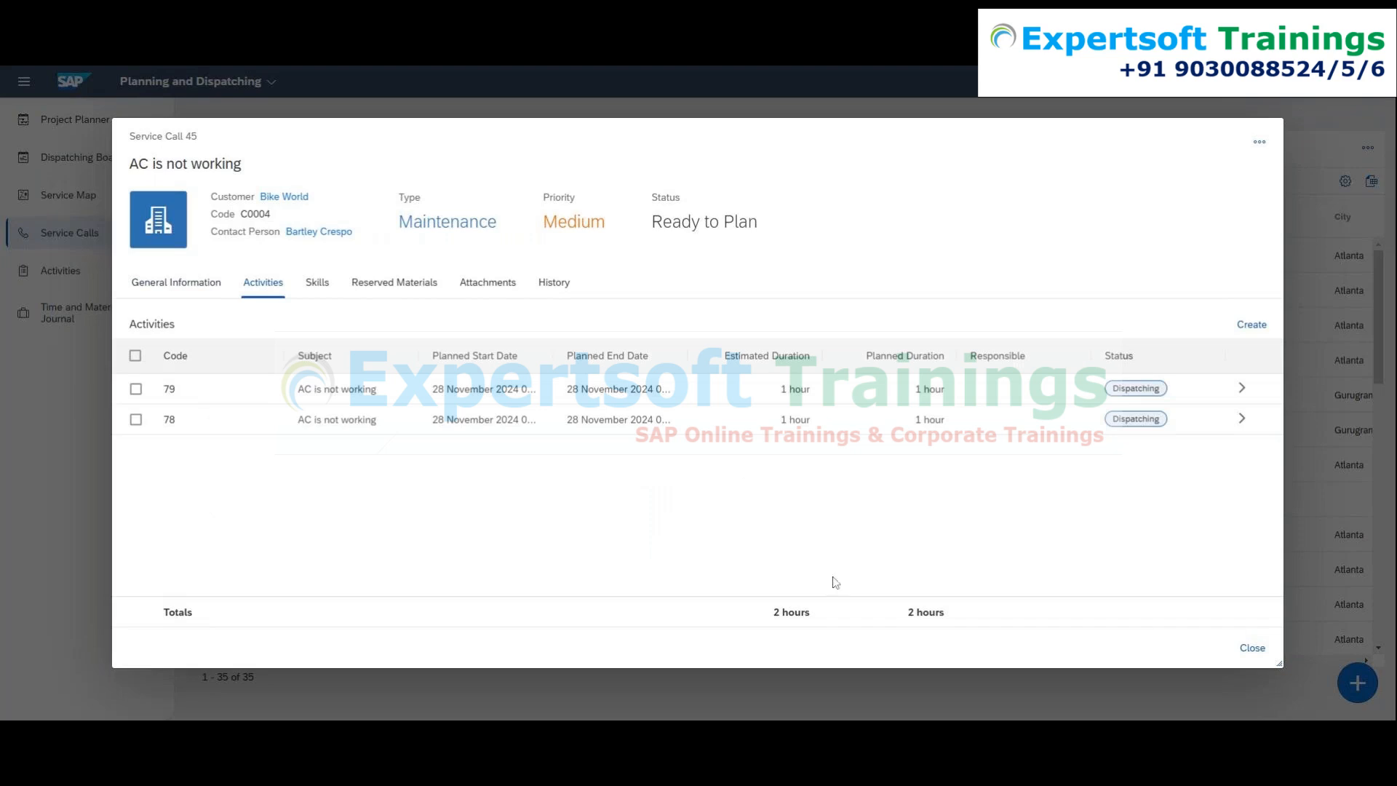
left_click(1253, 655)
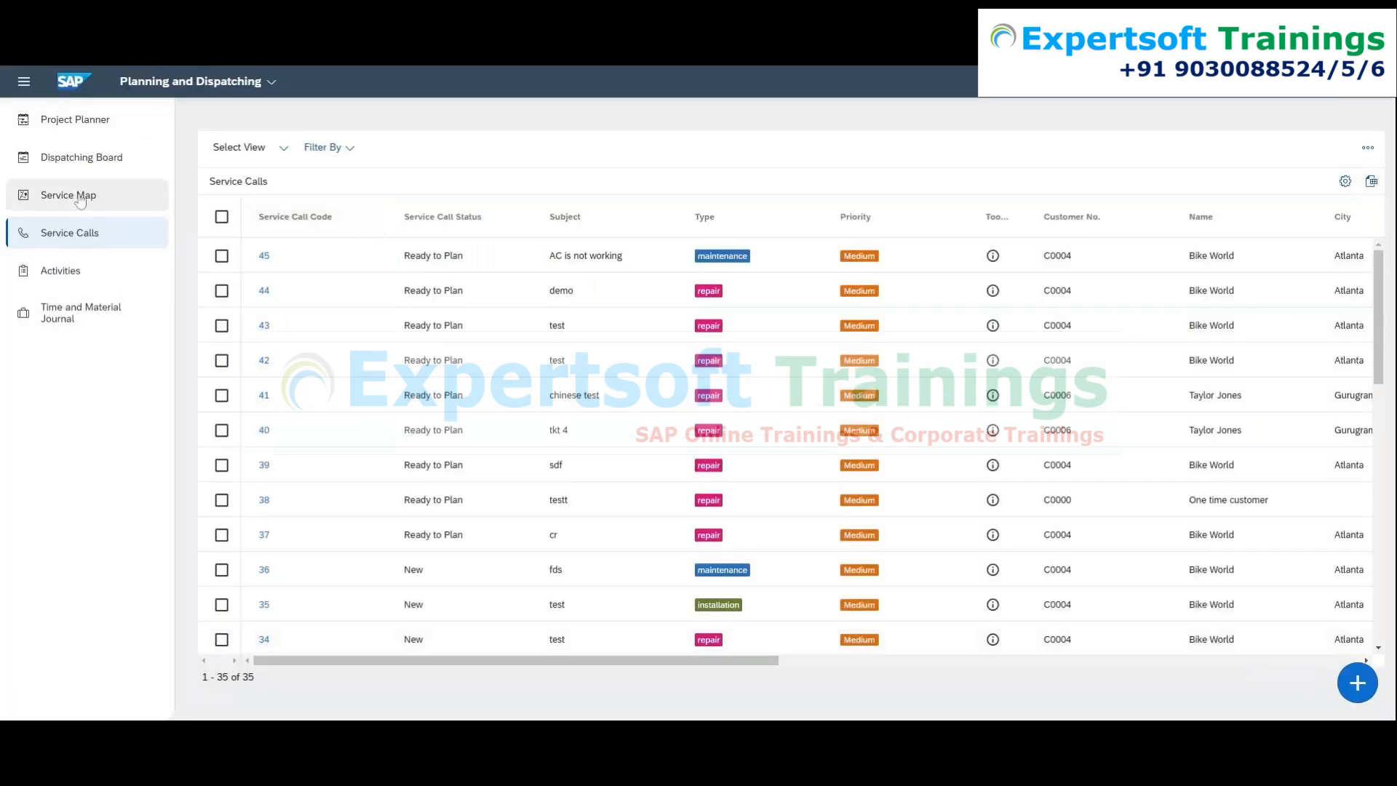
Try to autoschedule both "AC is not working" activities, 78 and 79, through the Dispatching Board's scheduling queue.
left_click(80, 195)
left_click(82, 157)
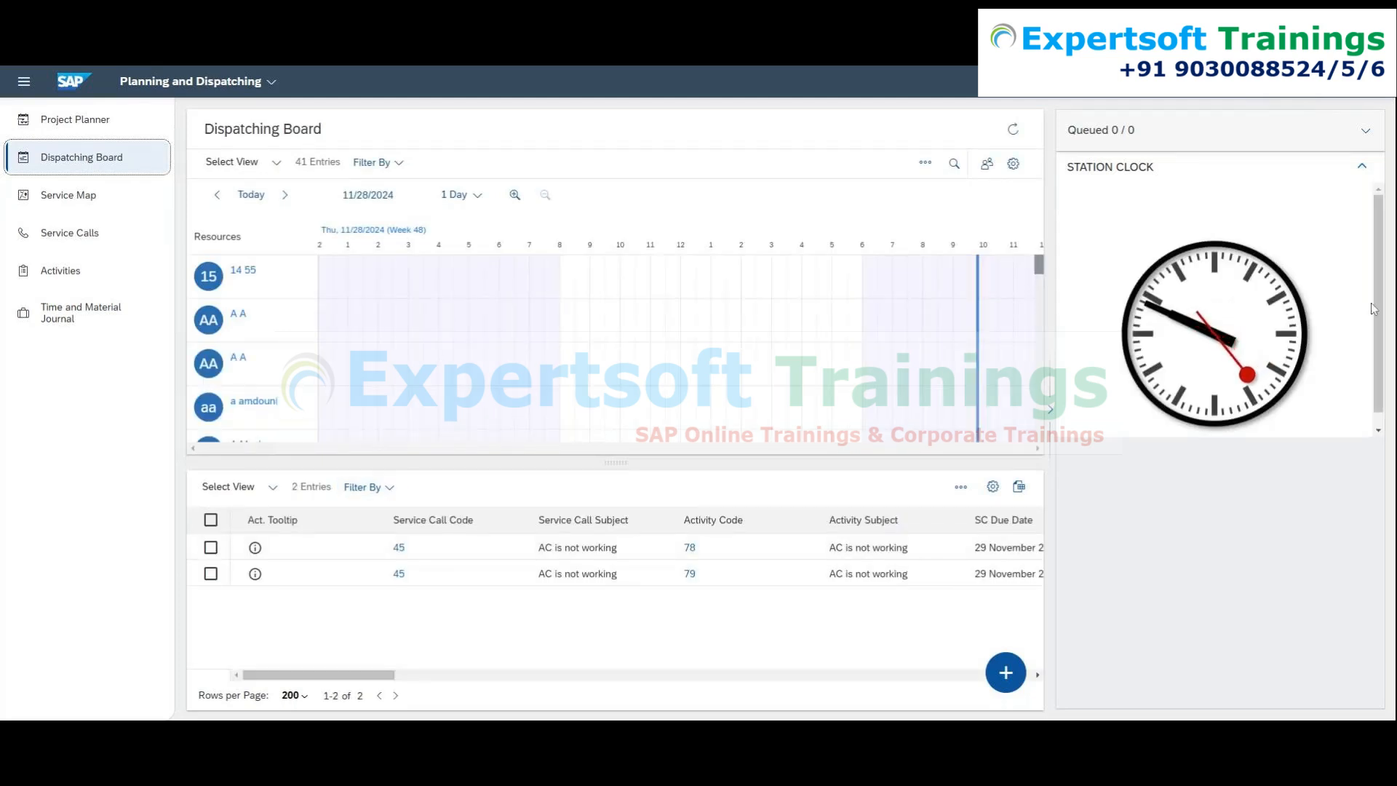
left_click(1365, 130)
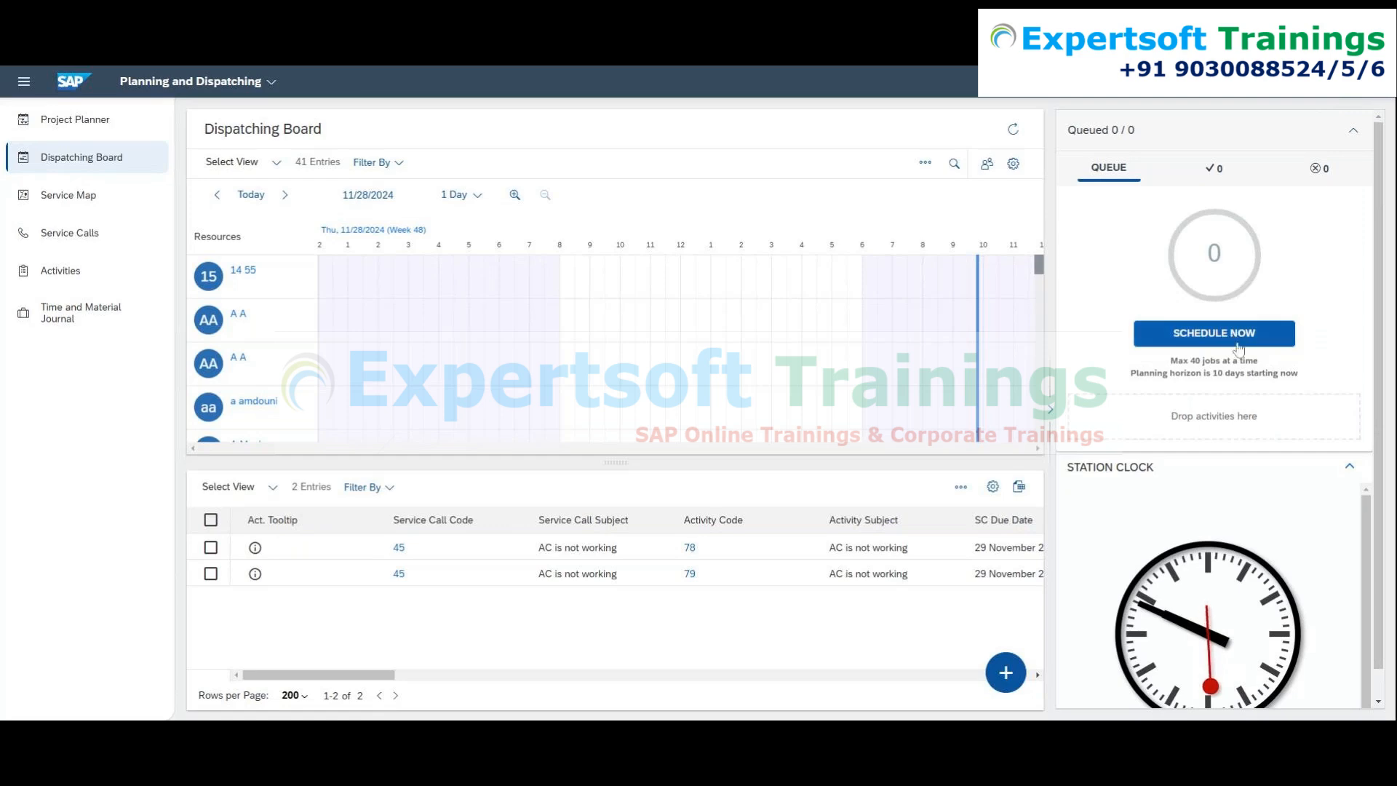
left_click(211, 547)
left_click(210, 574)
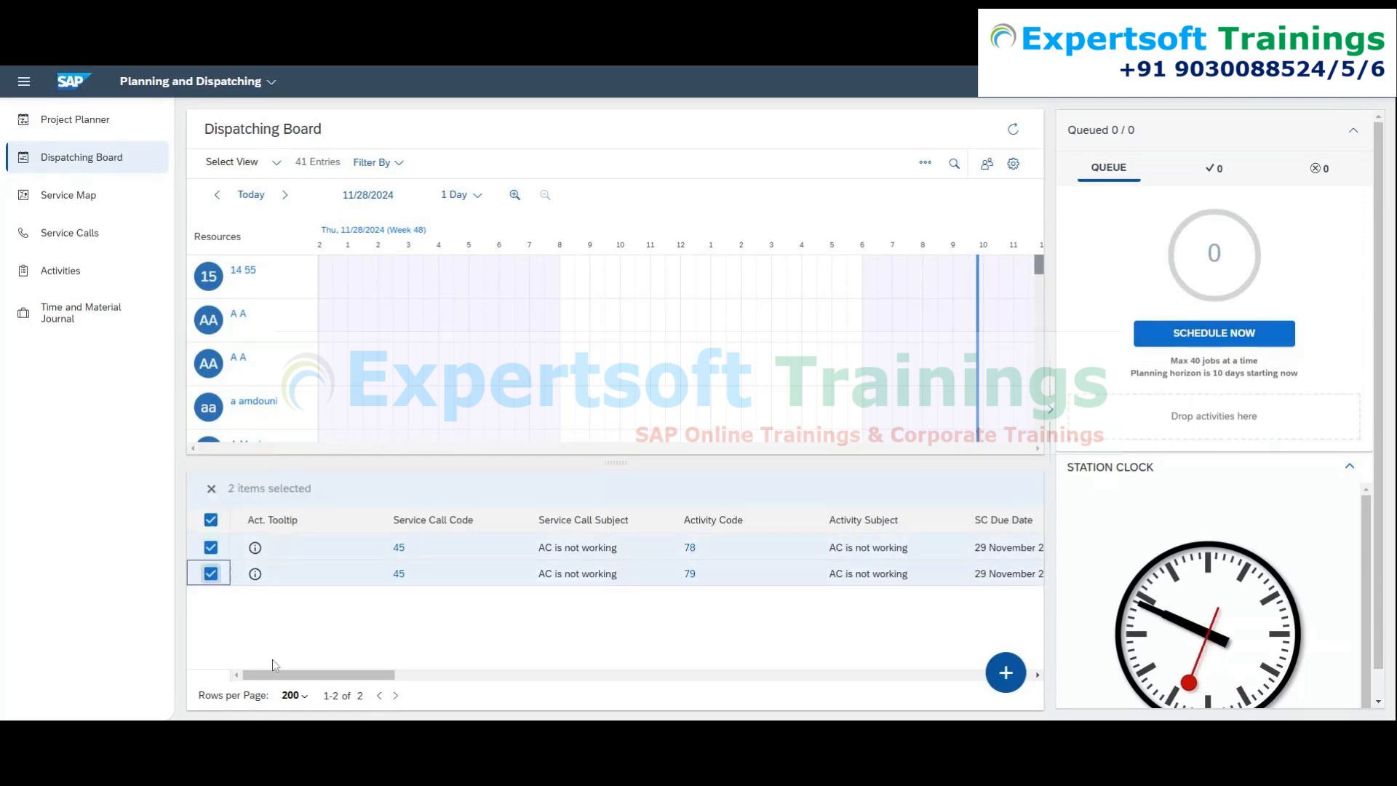
left_click_drag(291, 557, 1188, 407)
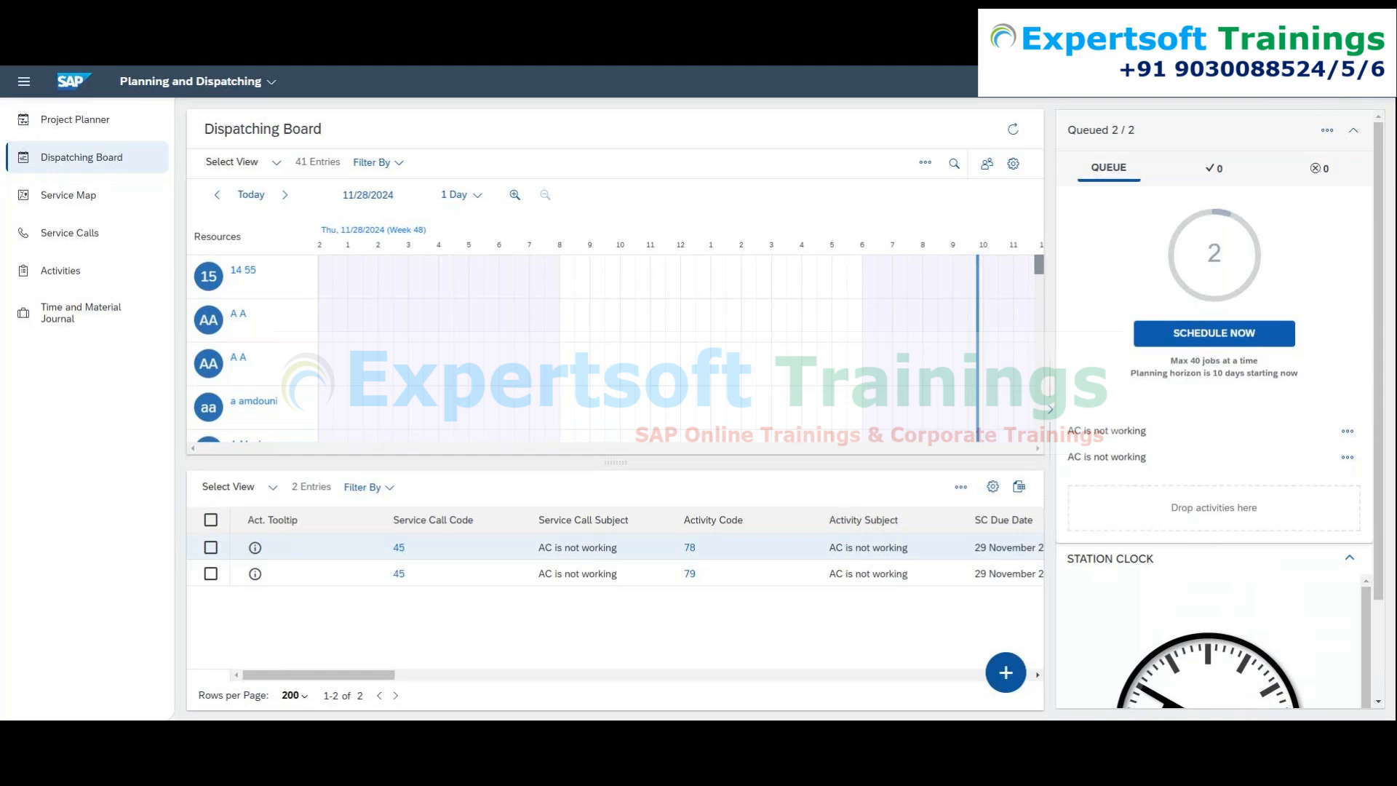
left_click(1201, 335)
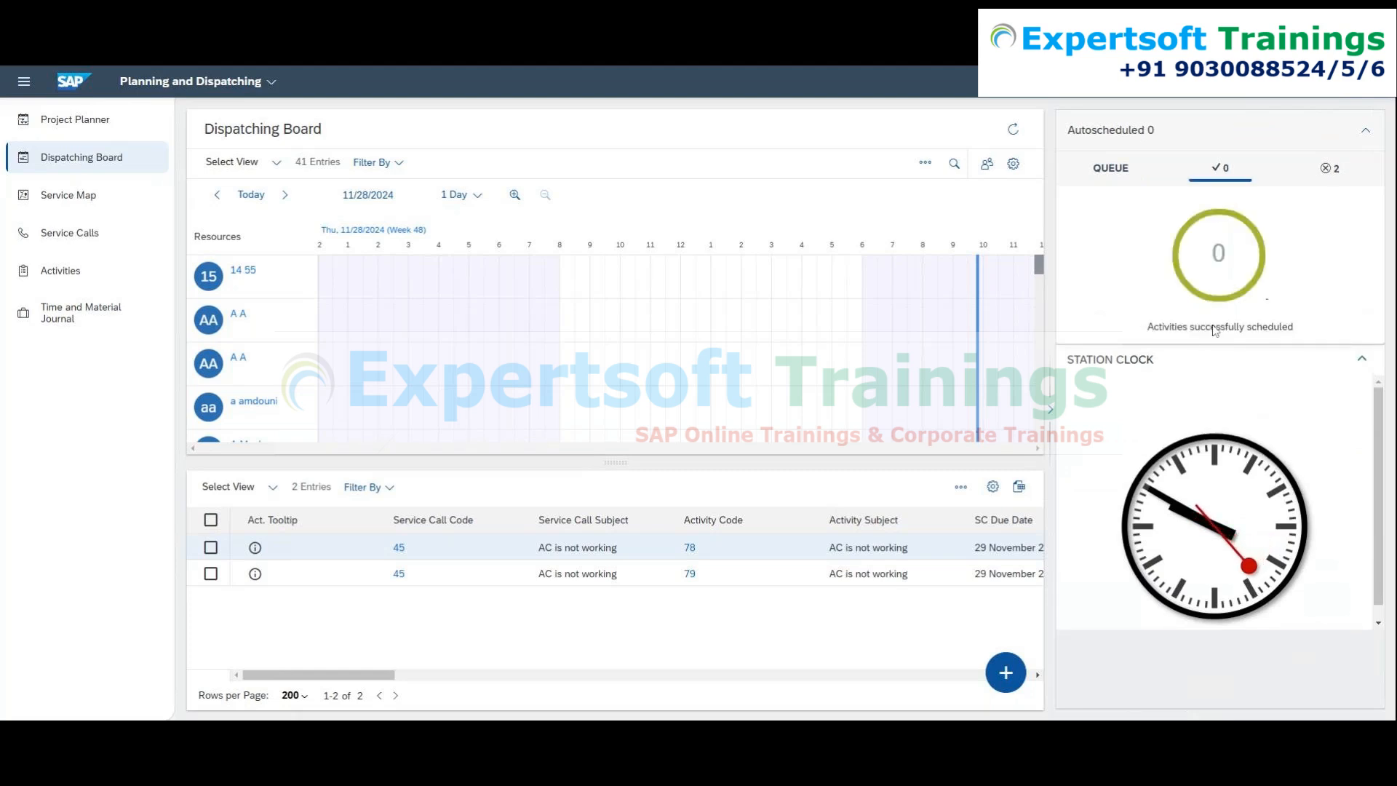
Inspect the scheduling errors and the details of activity 79, one of the queued "AC is not working" activities.
left_click(1329, 168)
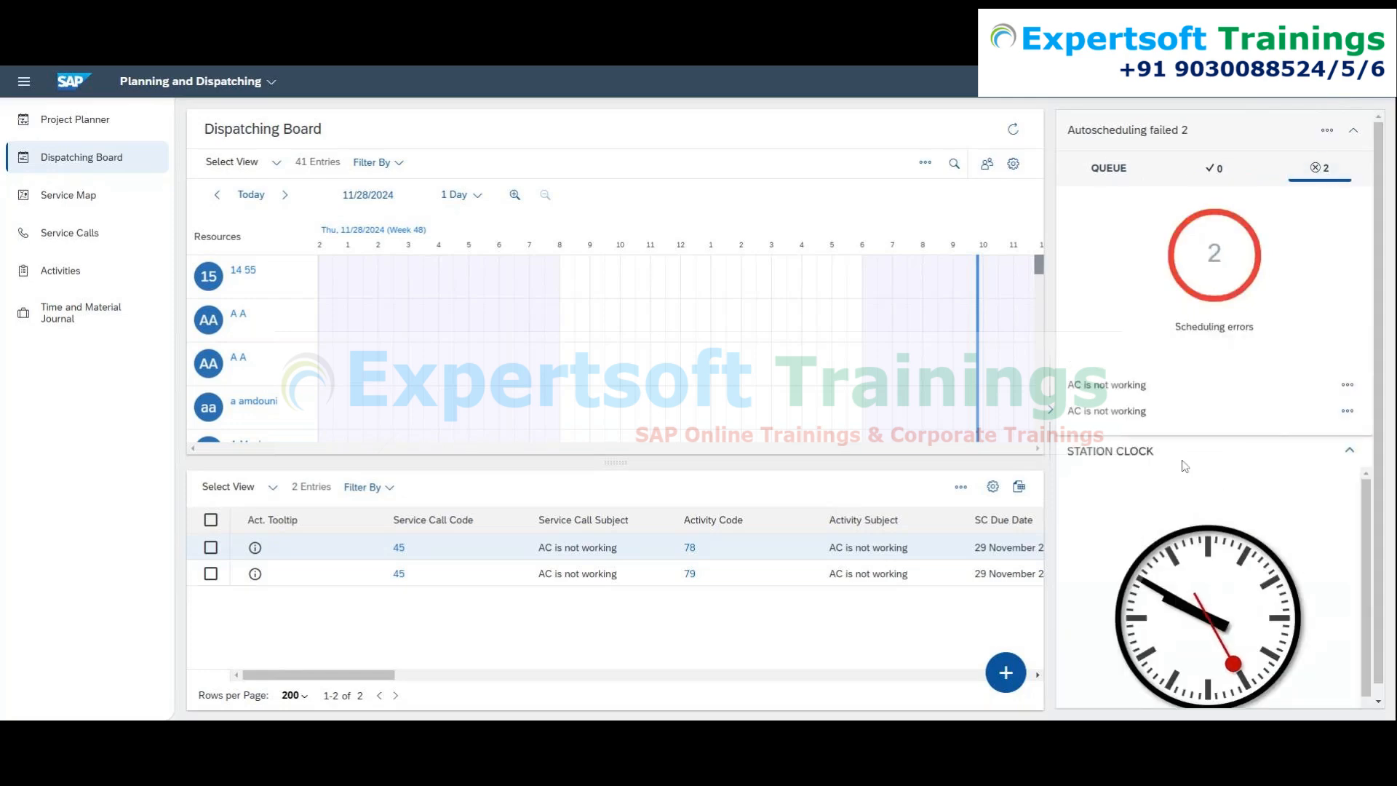
left_click(1350, 415)
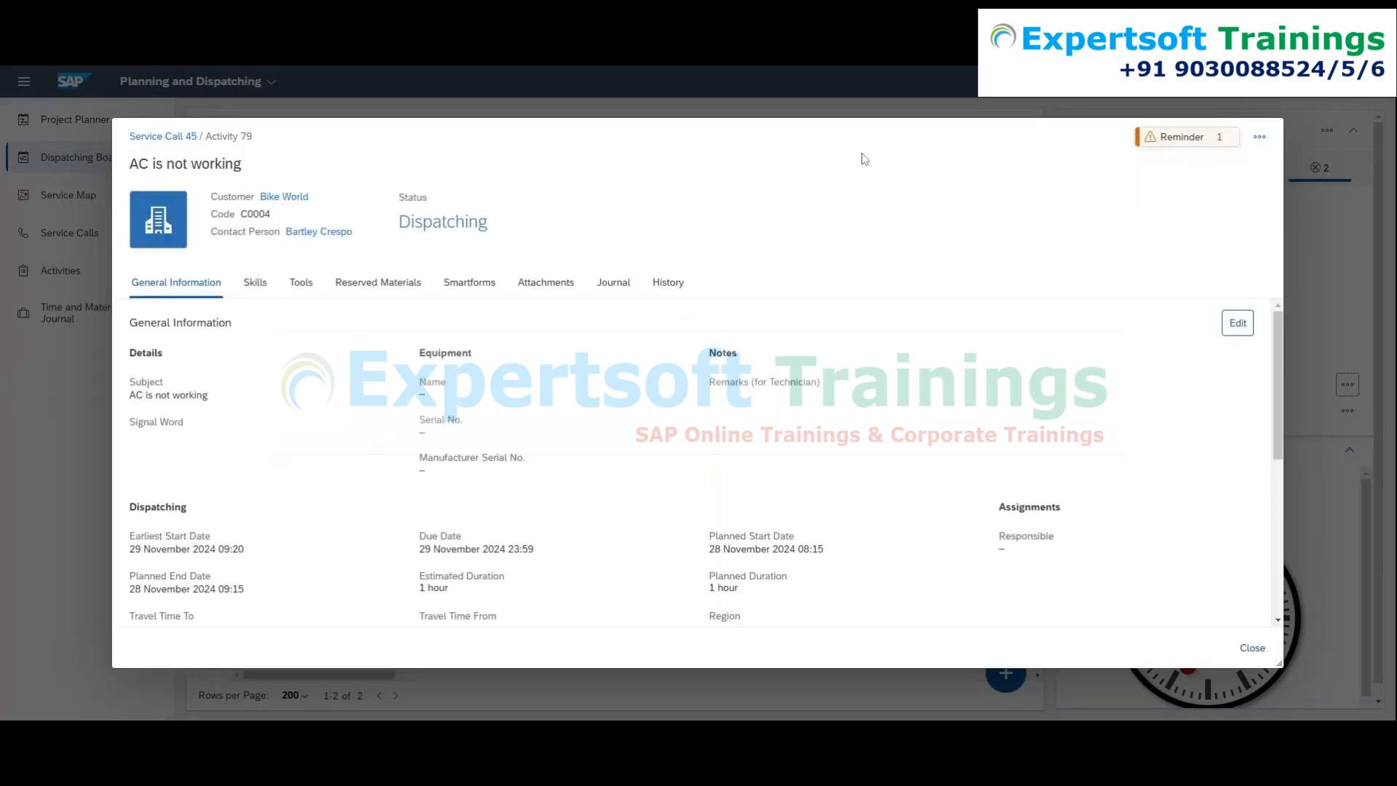
left_click(1253, 648)
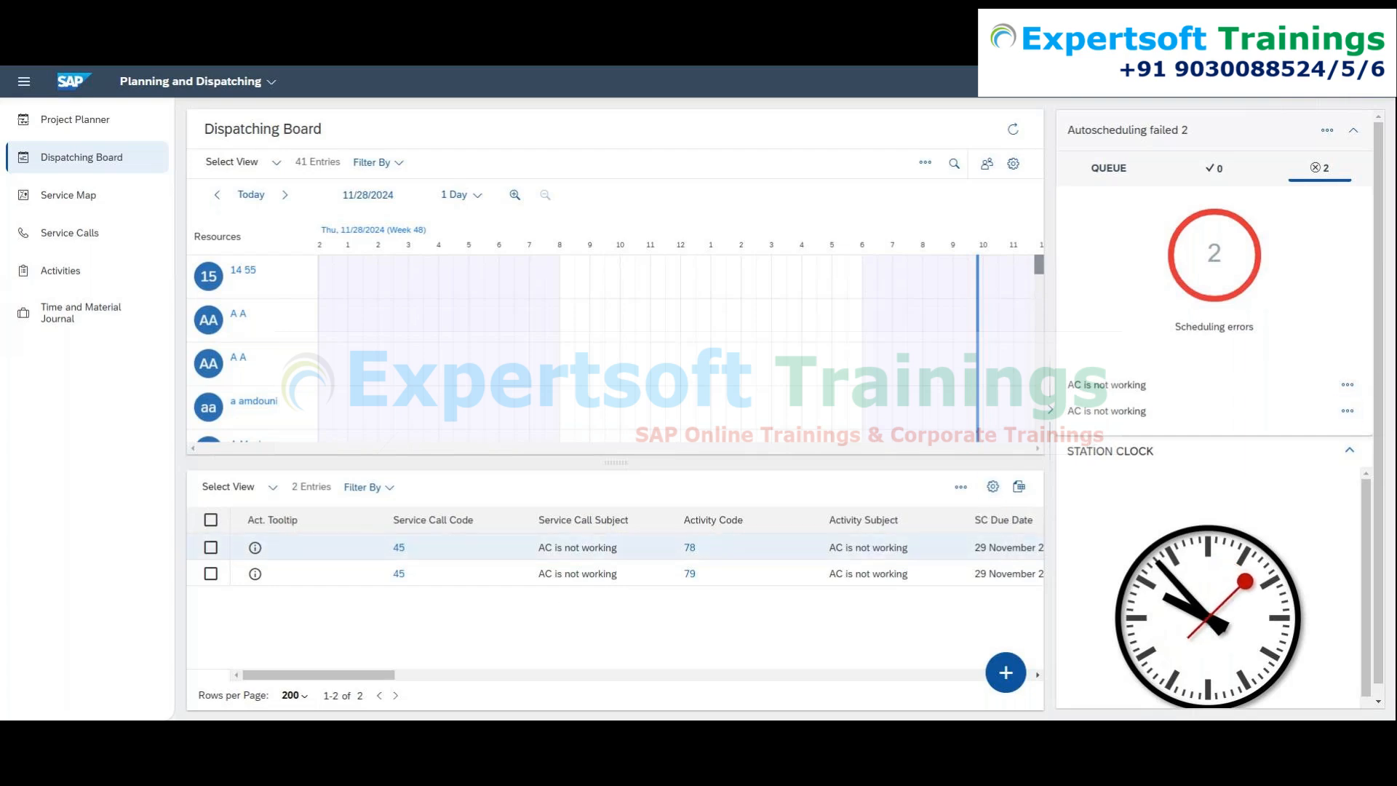
left_click(1353, 131)
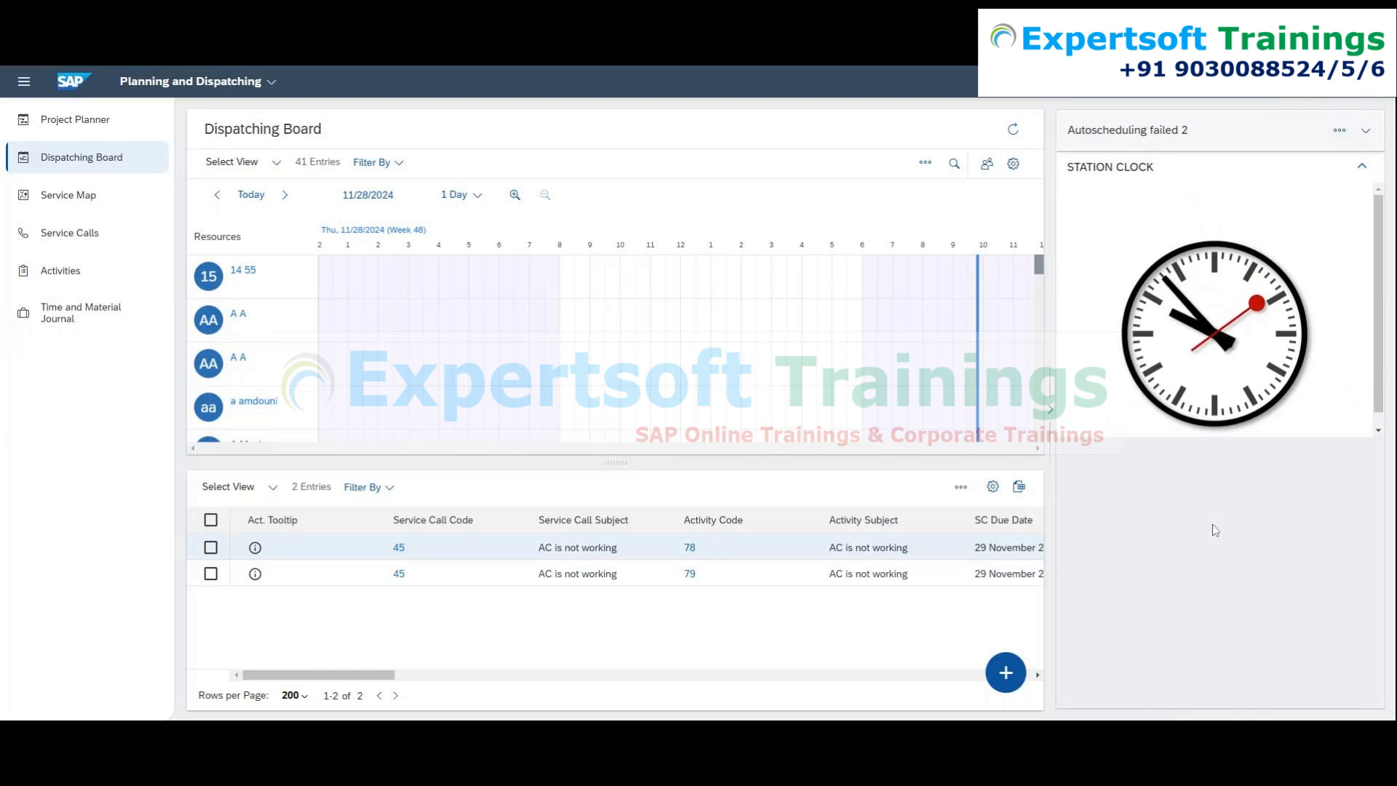
Find the best matching technicians for activity 78 using the Distance criterion.
left_click(406, 557)
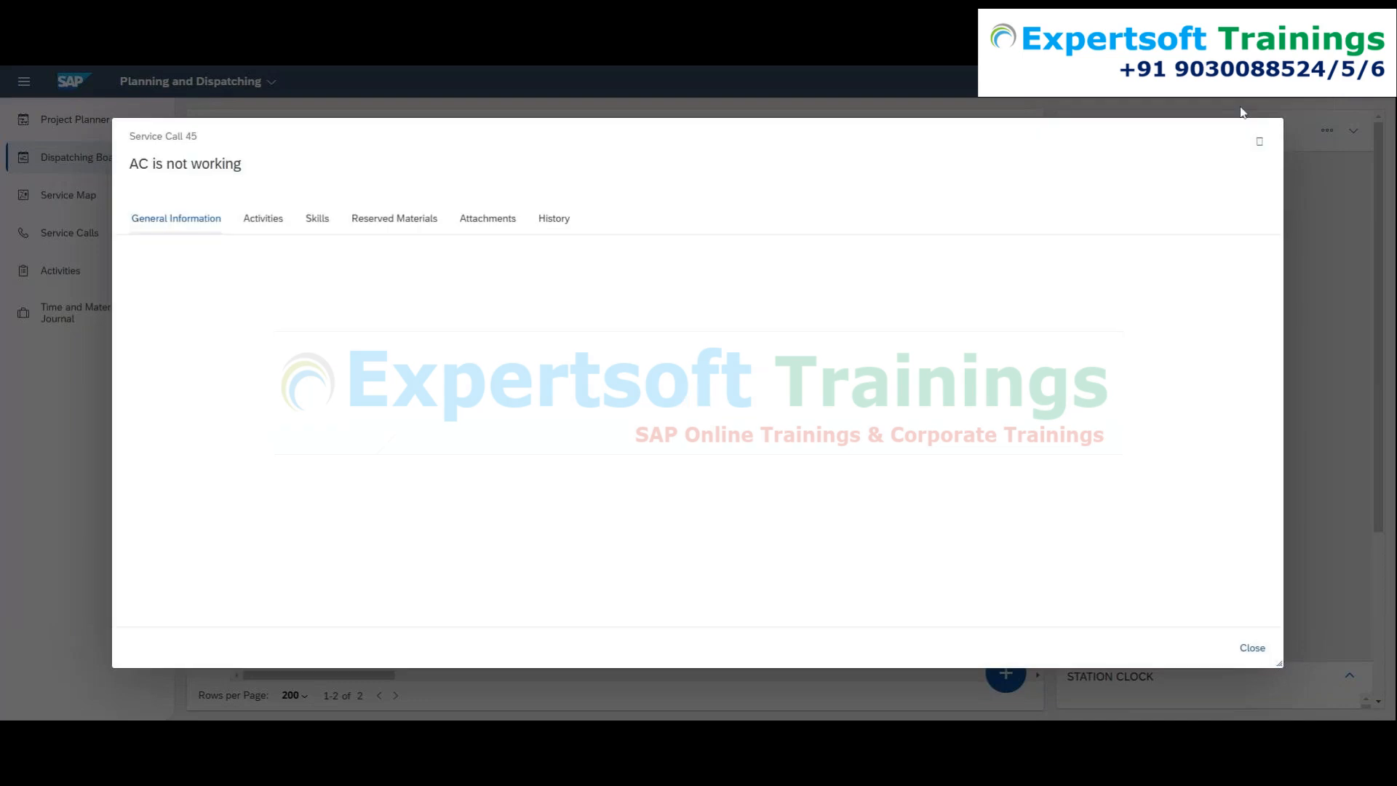
left_click(1252, 648)
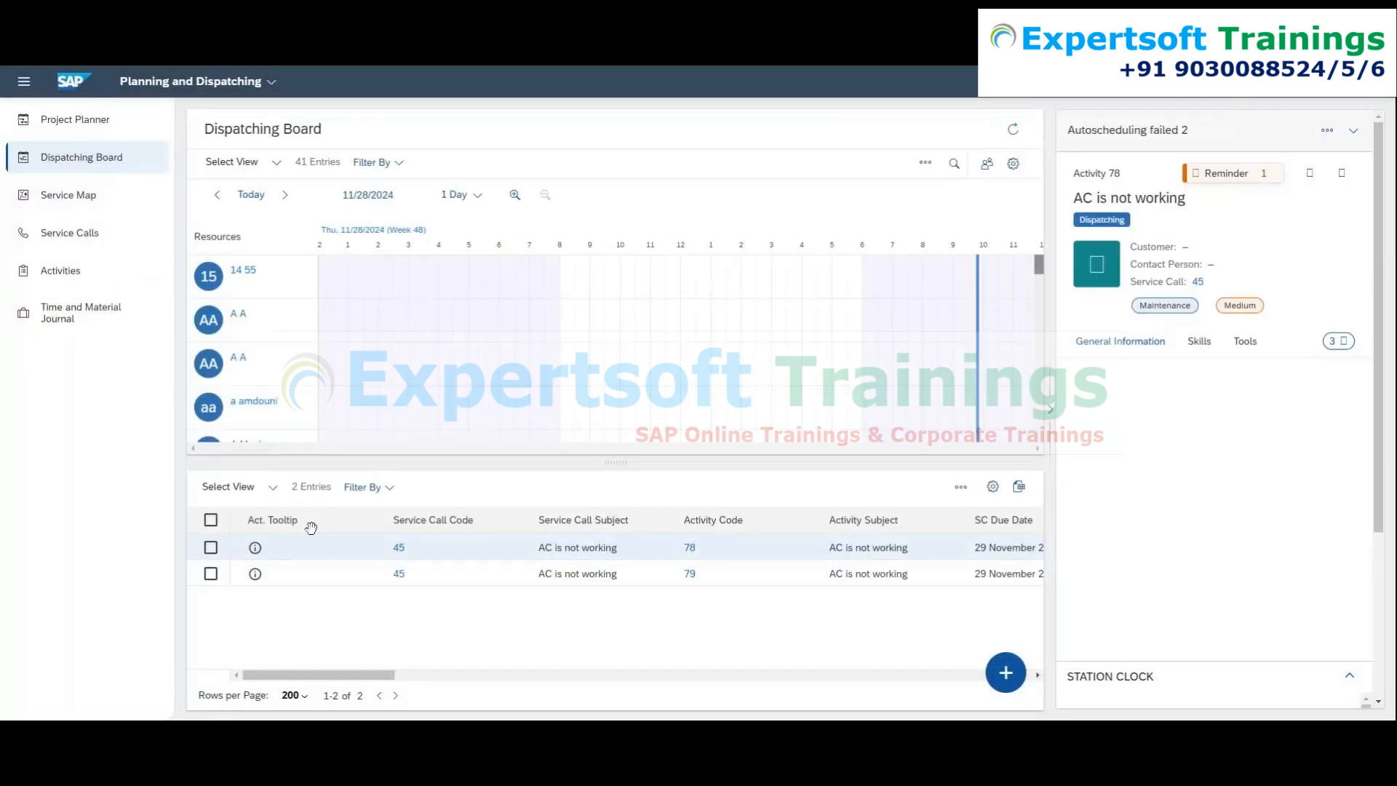
right_click(399, 553)
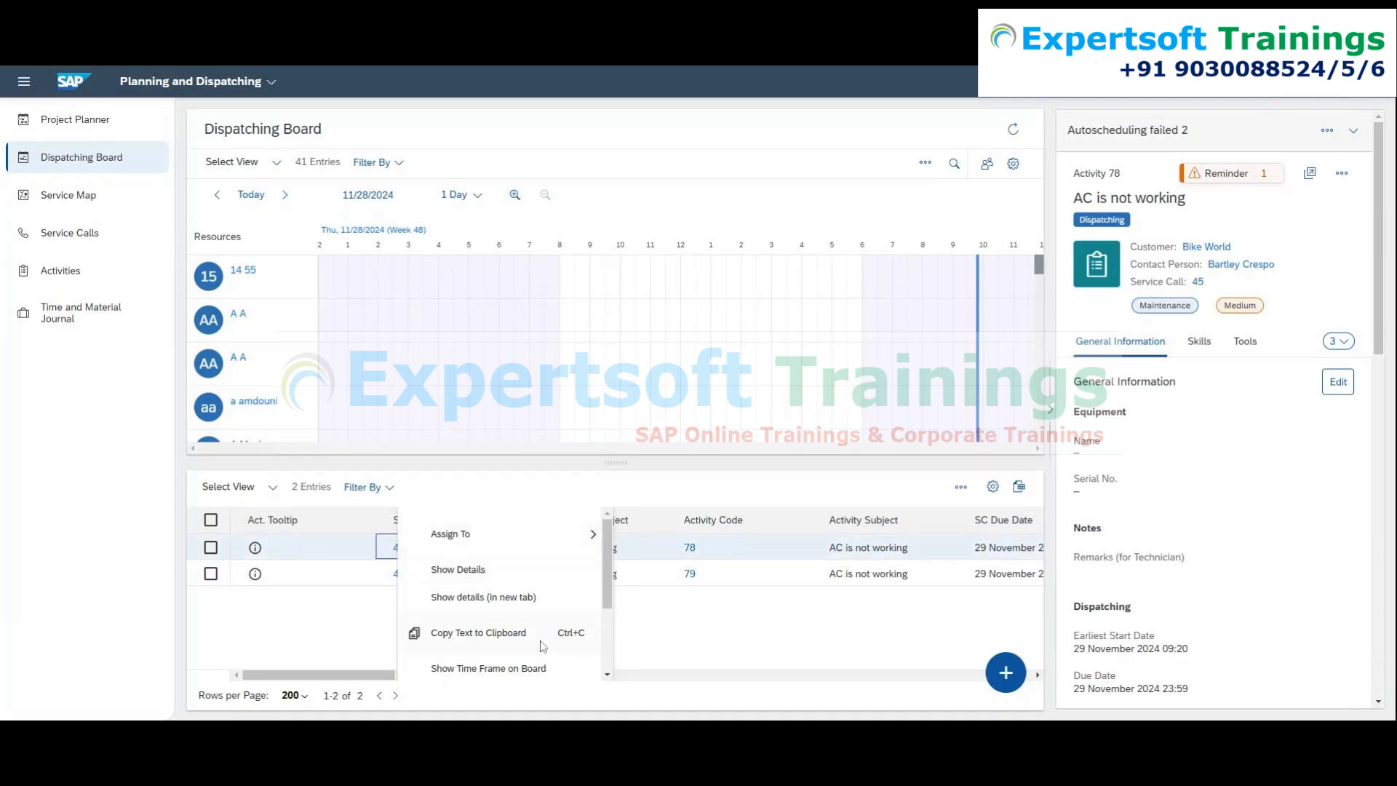
scroll(540, 606, "down", 3)
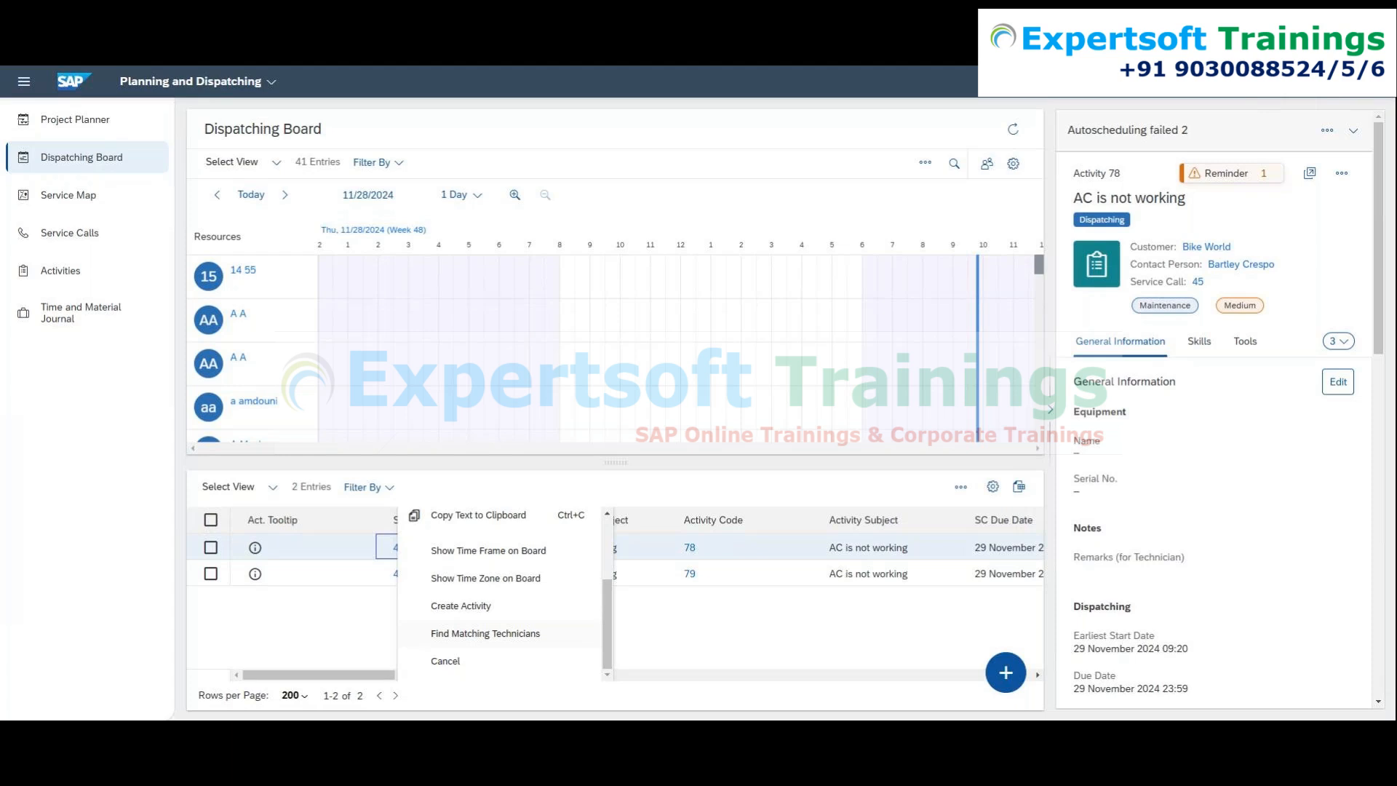
left_click(473, 635)
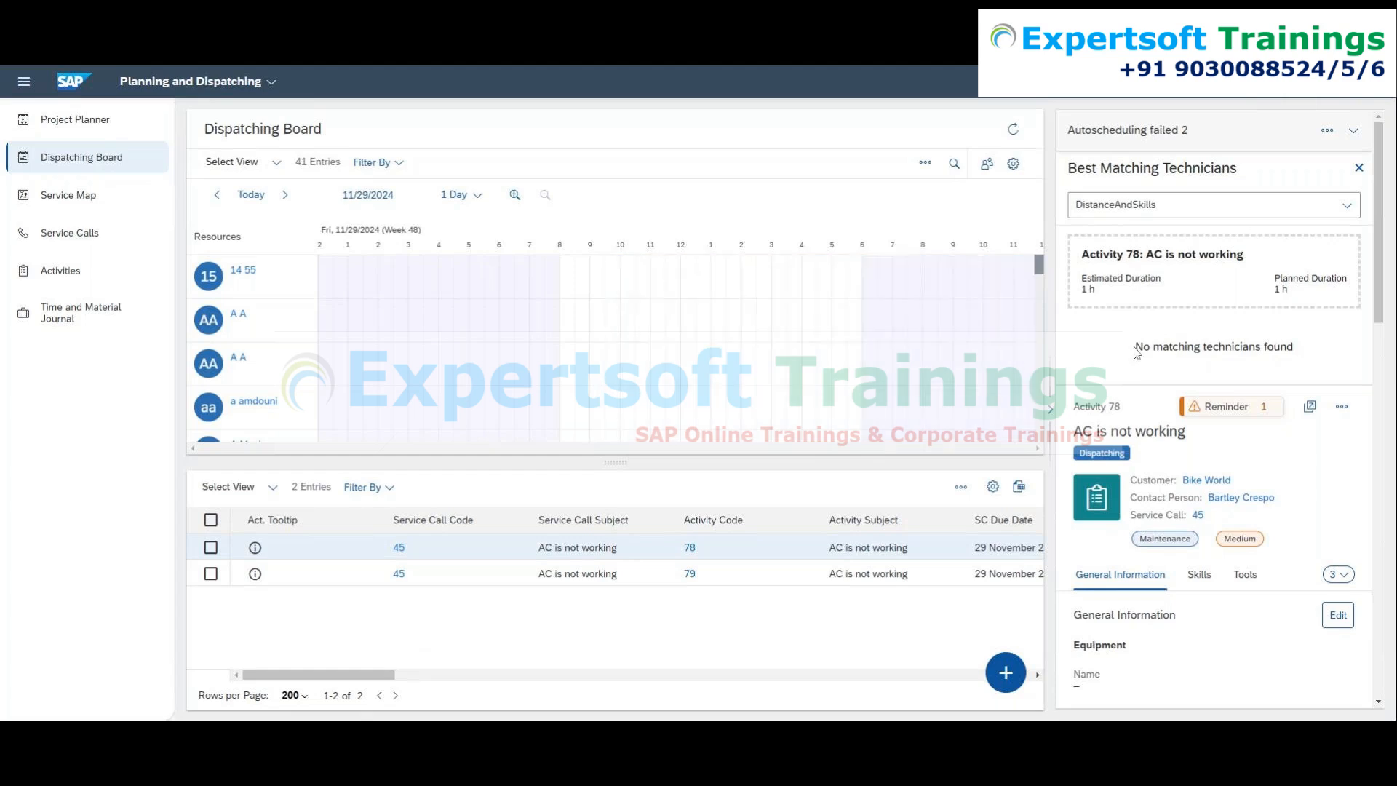
left_click_drag(1137, 352, 1312, 366)
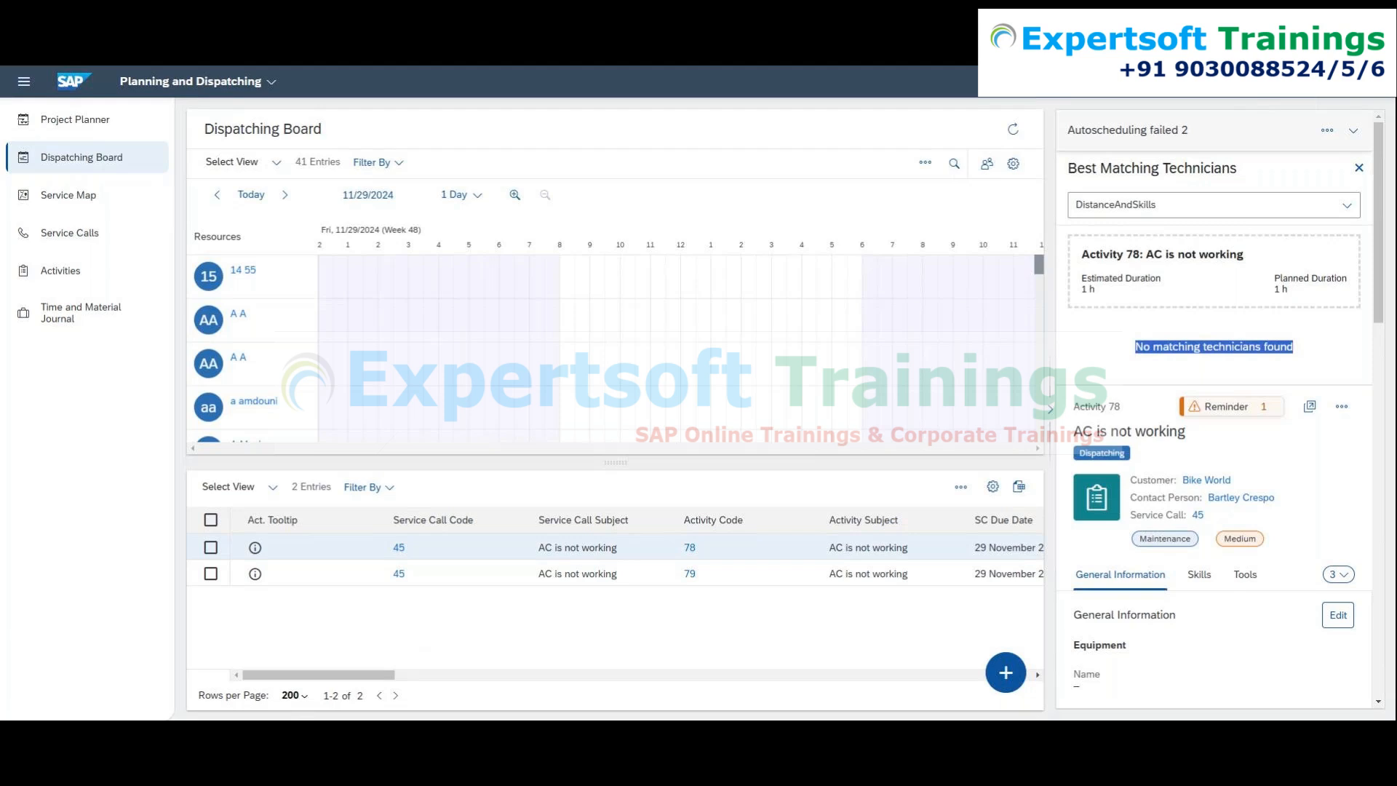
left_click(1345, 209)
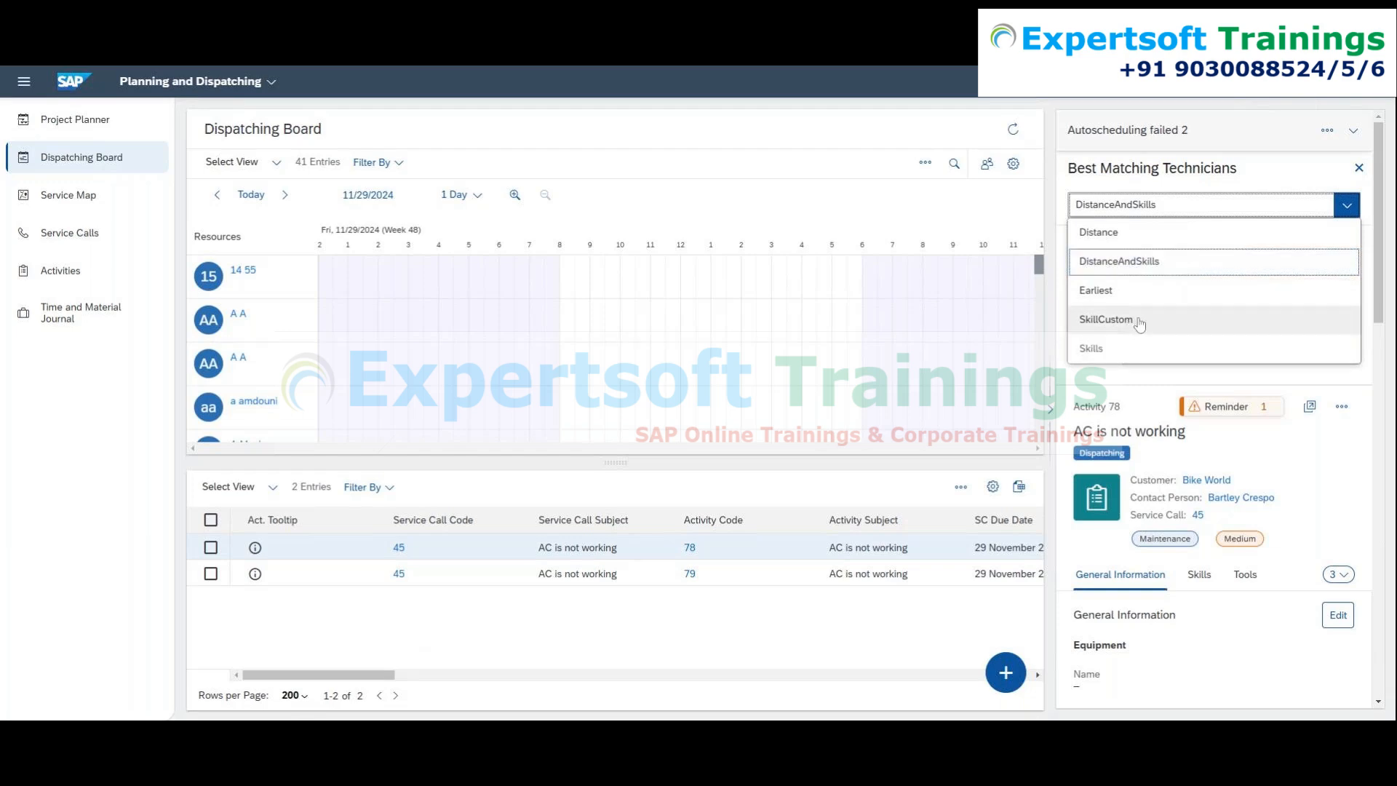
left_click(1149, 233)
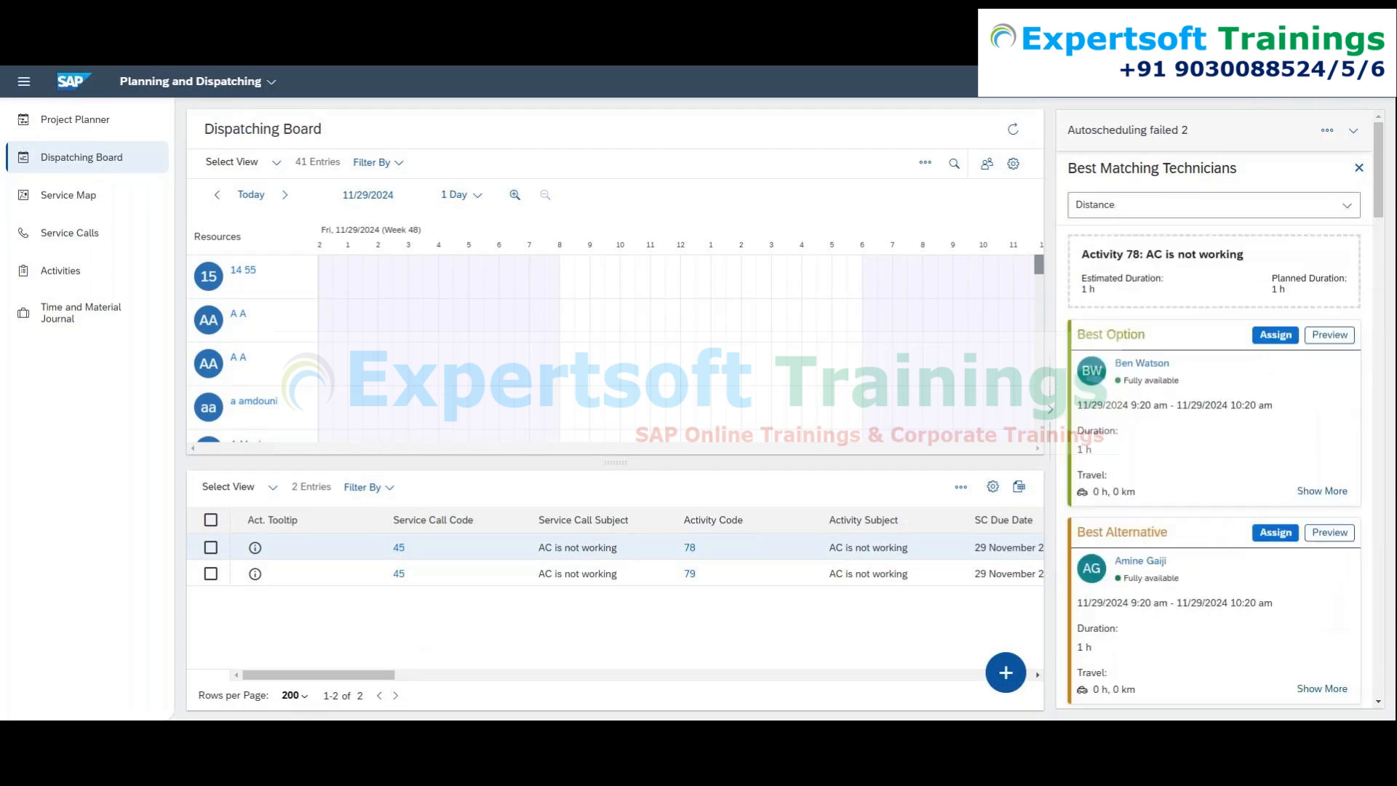
Examine the technicians suggested for activity 78, from the best option and best alternative through the further alternatives.
left_click_drag(1155, 342, 1076, 337)
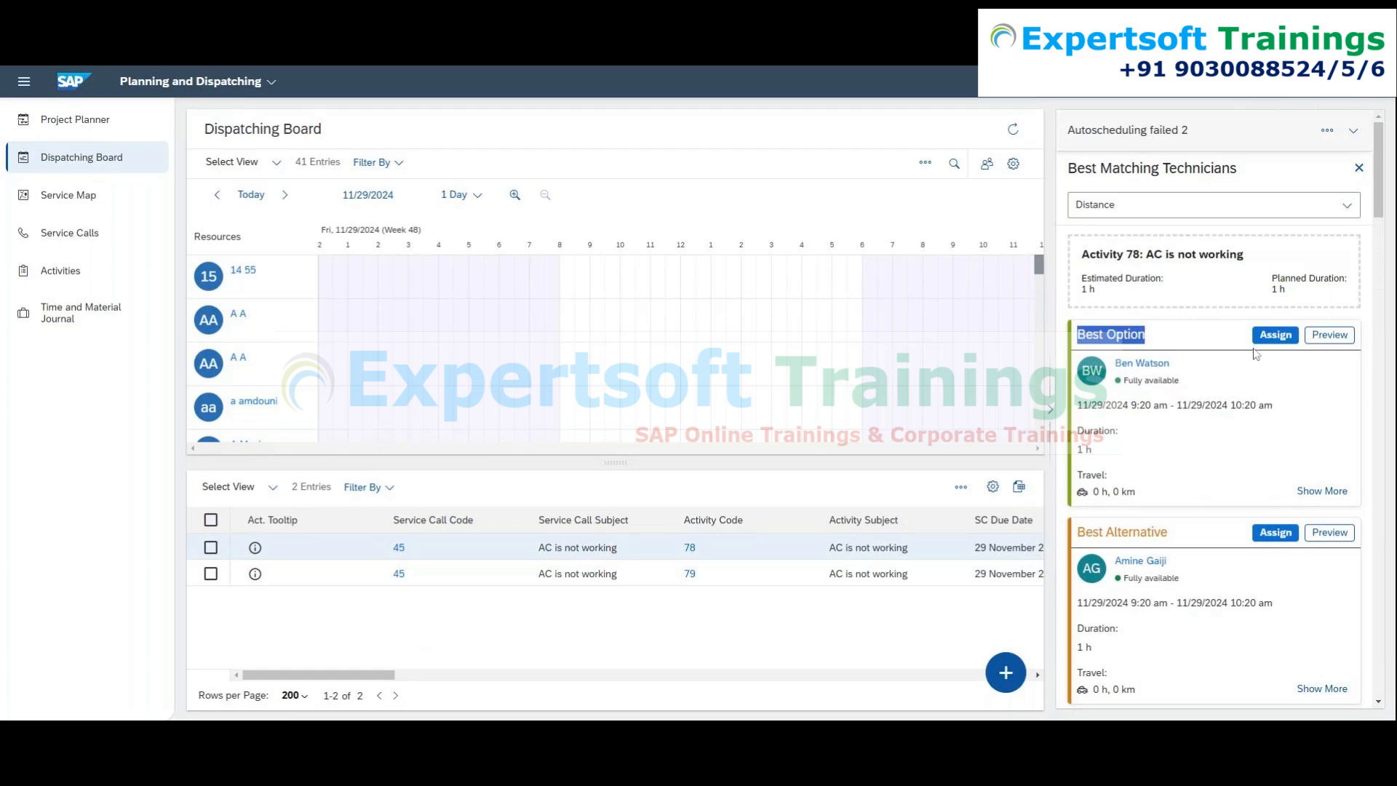
scroll(1238, 400, "down", 2)
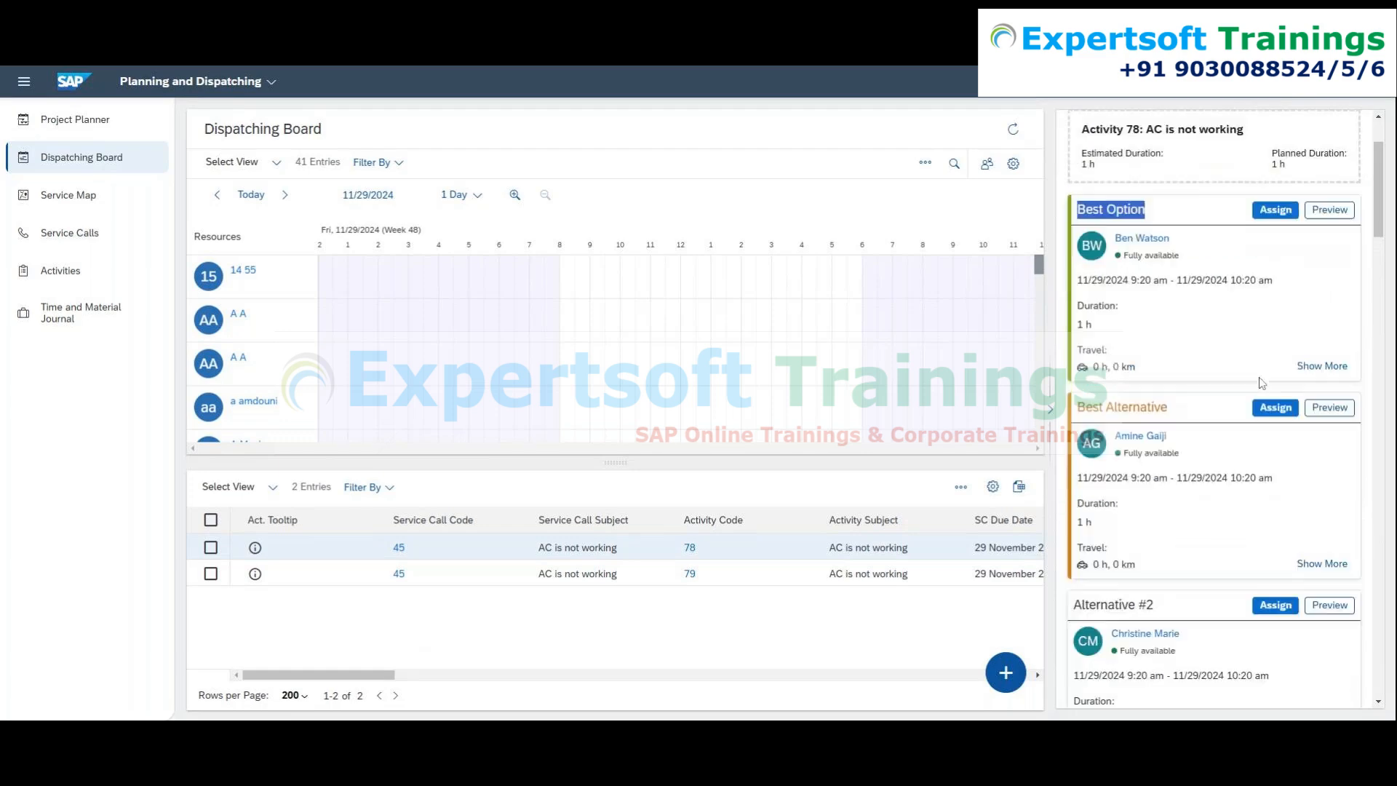
left_click_drag(1169, 416, 1114, 417)
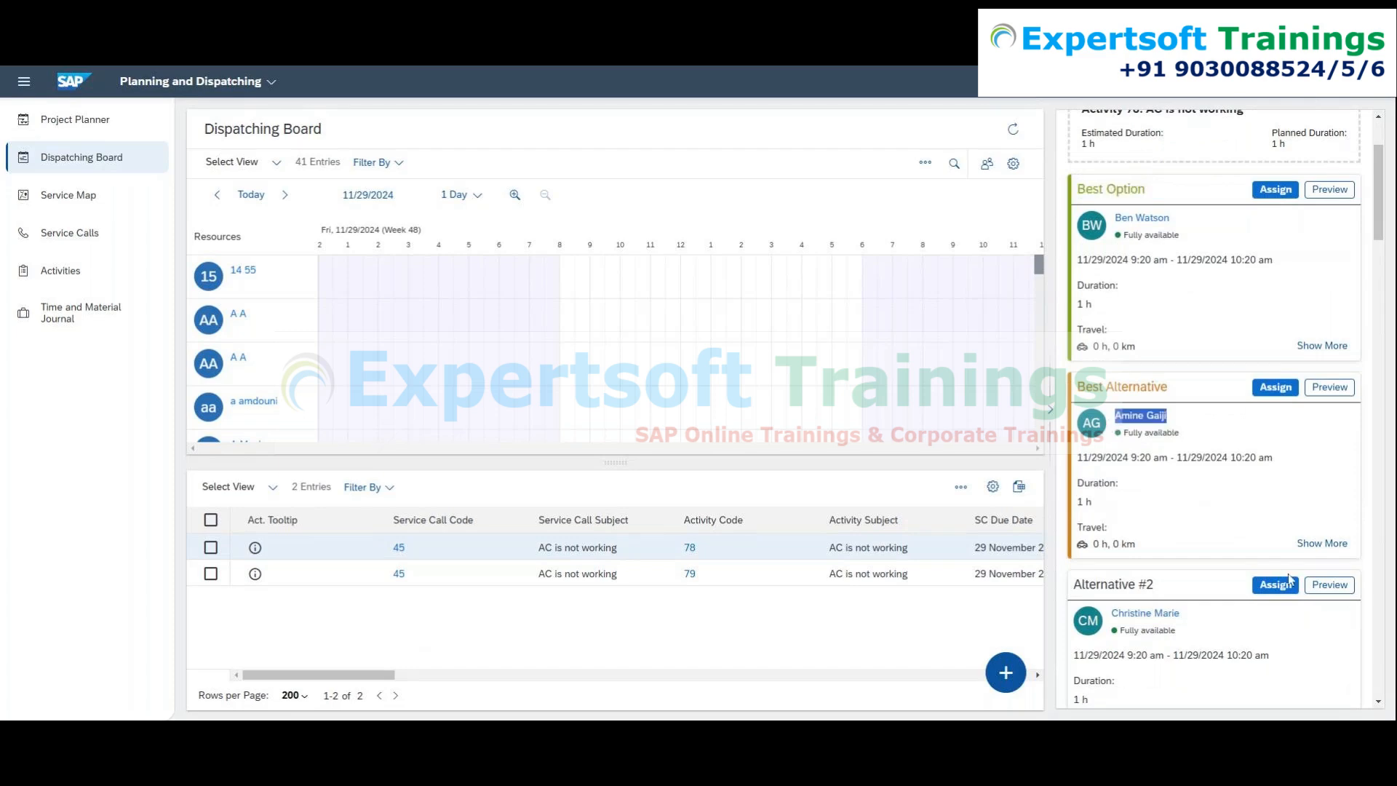
scroll(1164, 556, "down", 1)
left_click_drag(1193, 545, 1109, 546)
scroll(1167, 580, "down", 4)
left_click_drag(1169, 464, 1114, 453)
scroll(1220, 574, "down", 10)
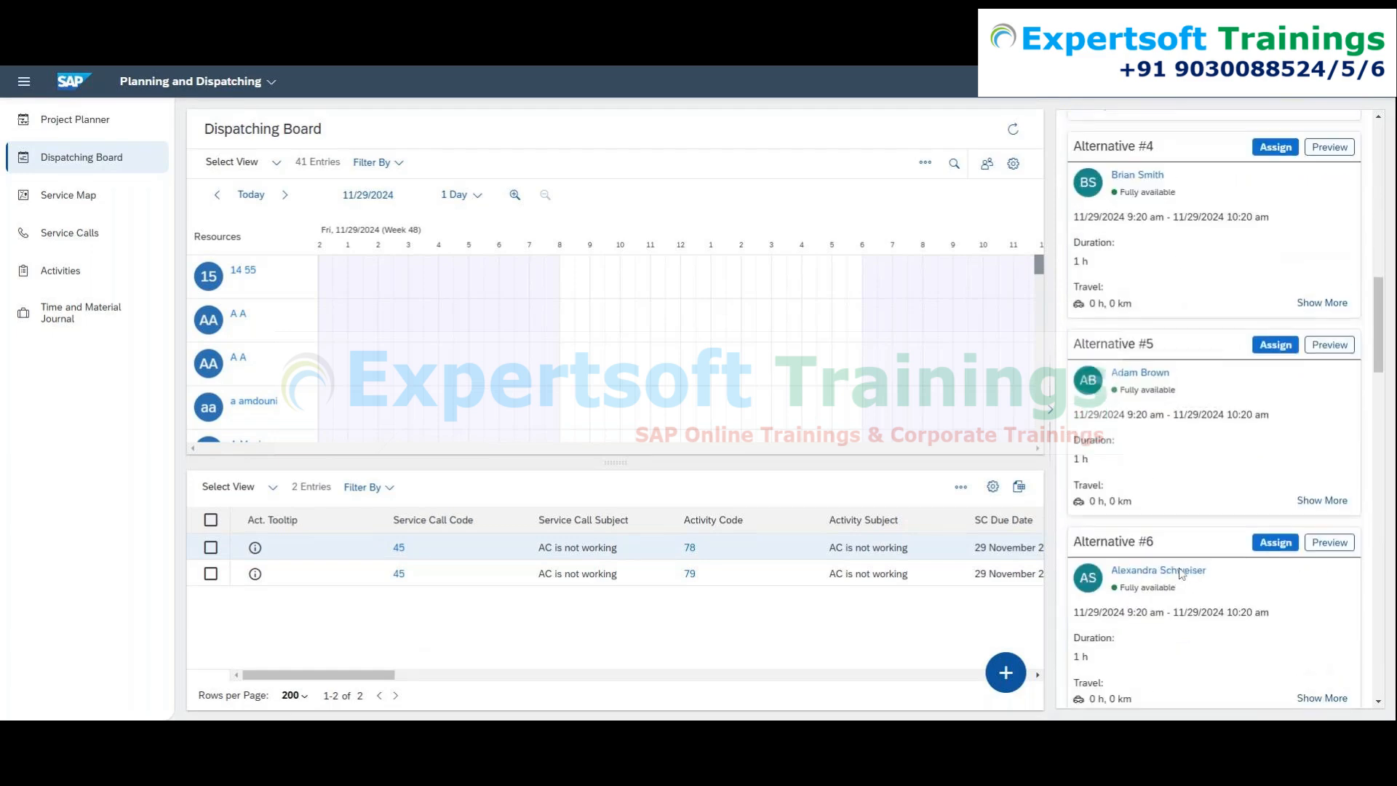
scroll(1182, 574, "down", 10)
scroll(1182, 575, "up", 12)
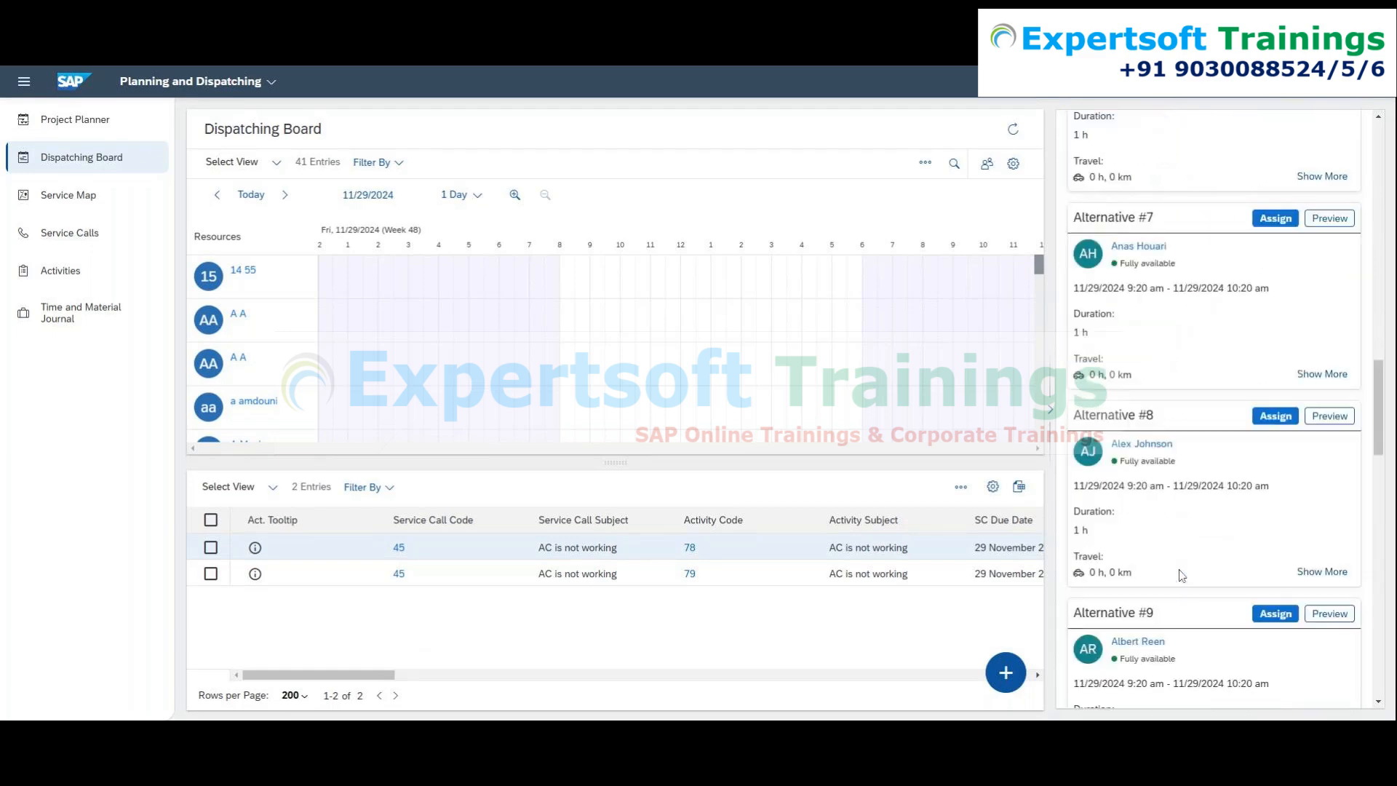
scroll(1182, 576, "up", 10)
scroll(1182, 576, "up", 2)
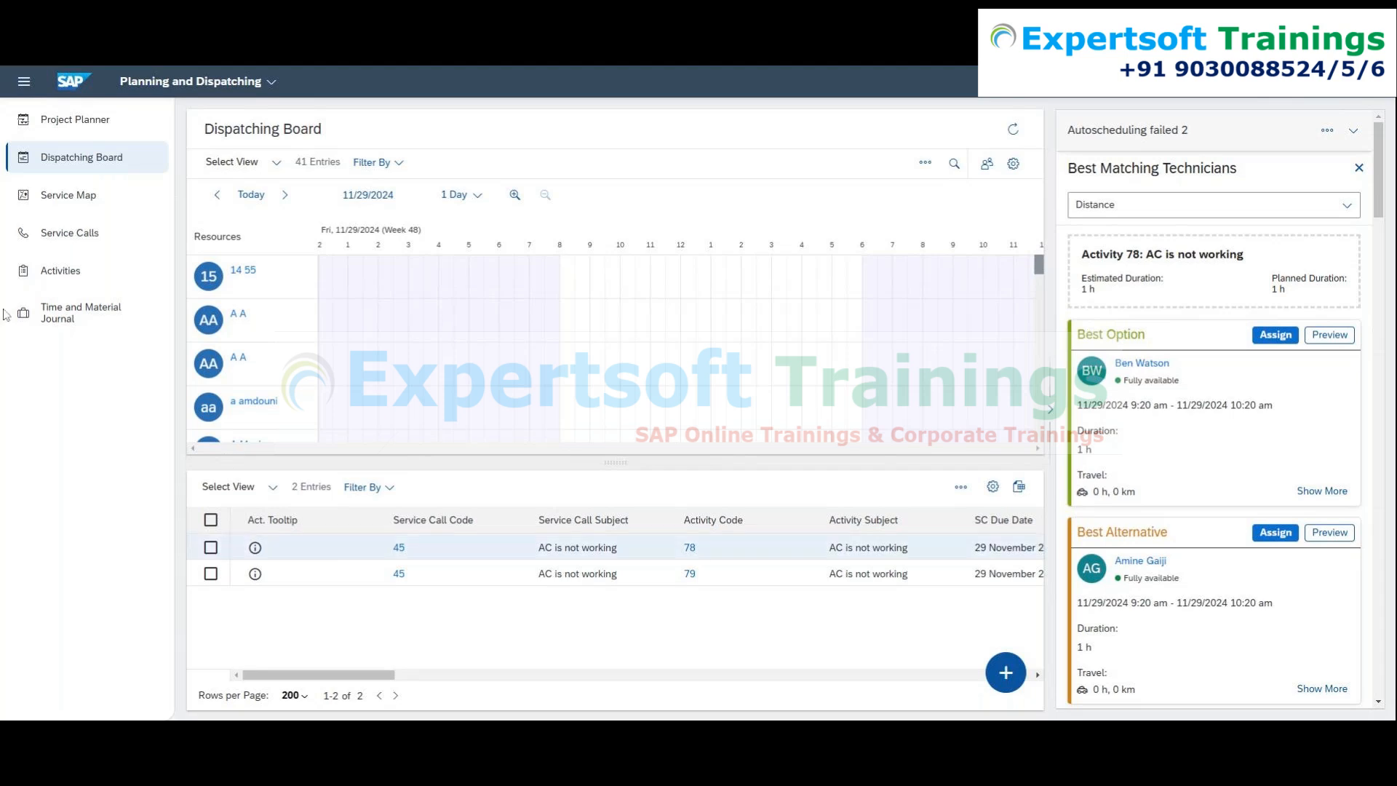
Assign activity 78 to the first resource on the board for 29/11/2024 at 10:45 and check its assignment details.
mouse_move(261, 306)
left_mouse_down()
mouse_move(346, 421)
mouse_move(353, 695)
left_mouse_up()
mouse_move(425, 549)
left_mouse_down()
mouse_move(738, 376)
mouse_move(655, 284)
mouse_move(618, 283)
mouse_move(702, 281)
mouse_move(676, 280)
left_mouse_up()
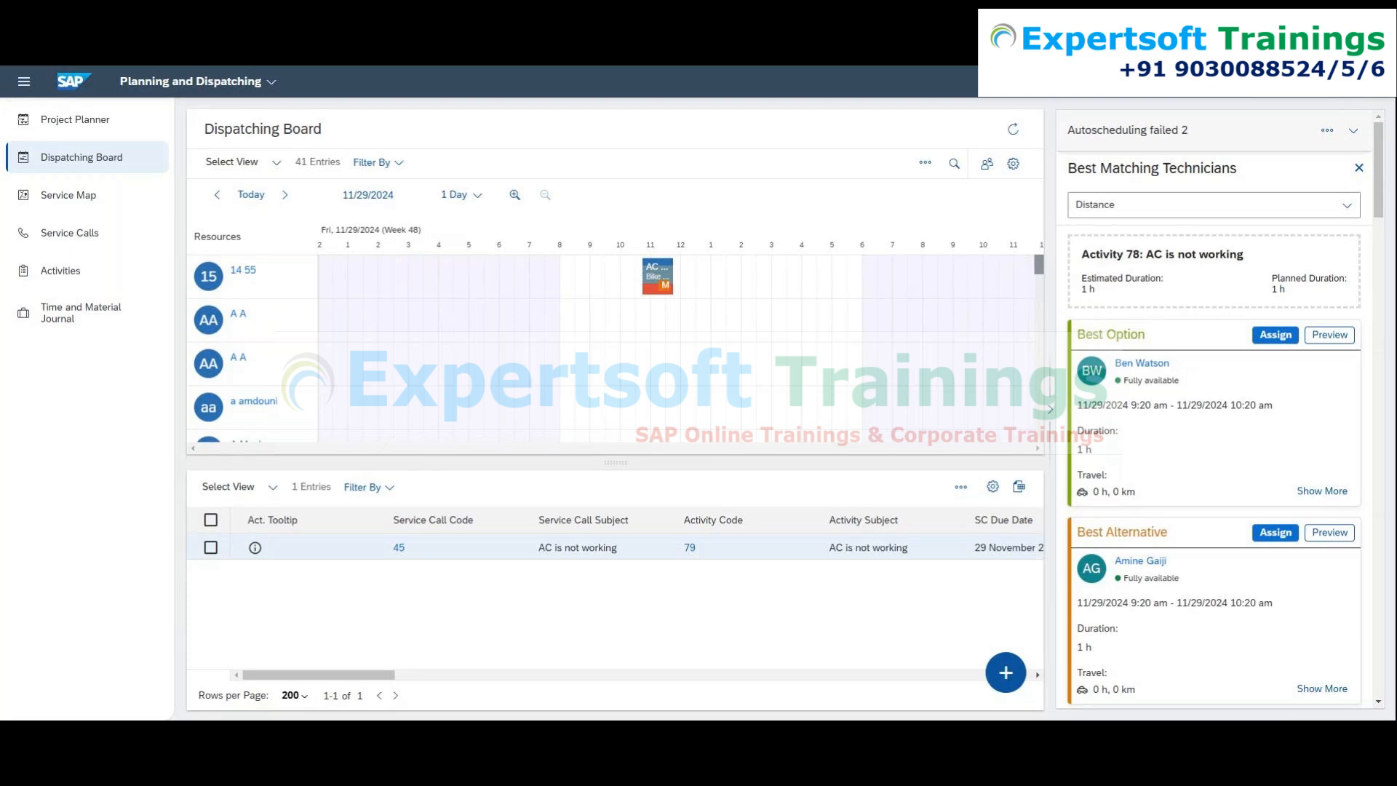
left_click(672, 268)
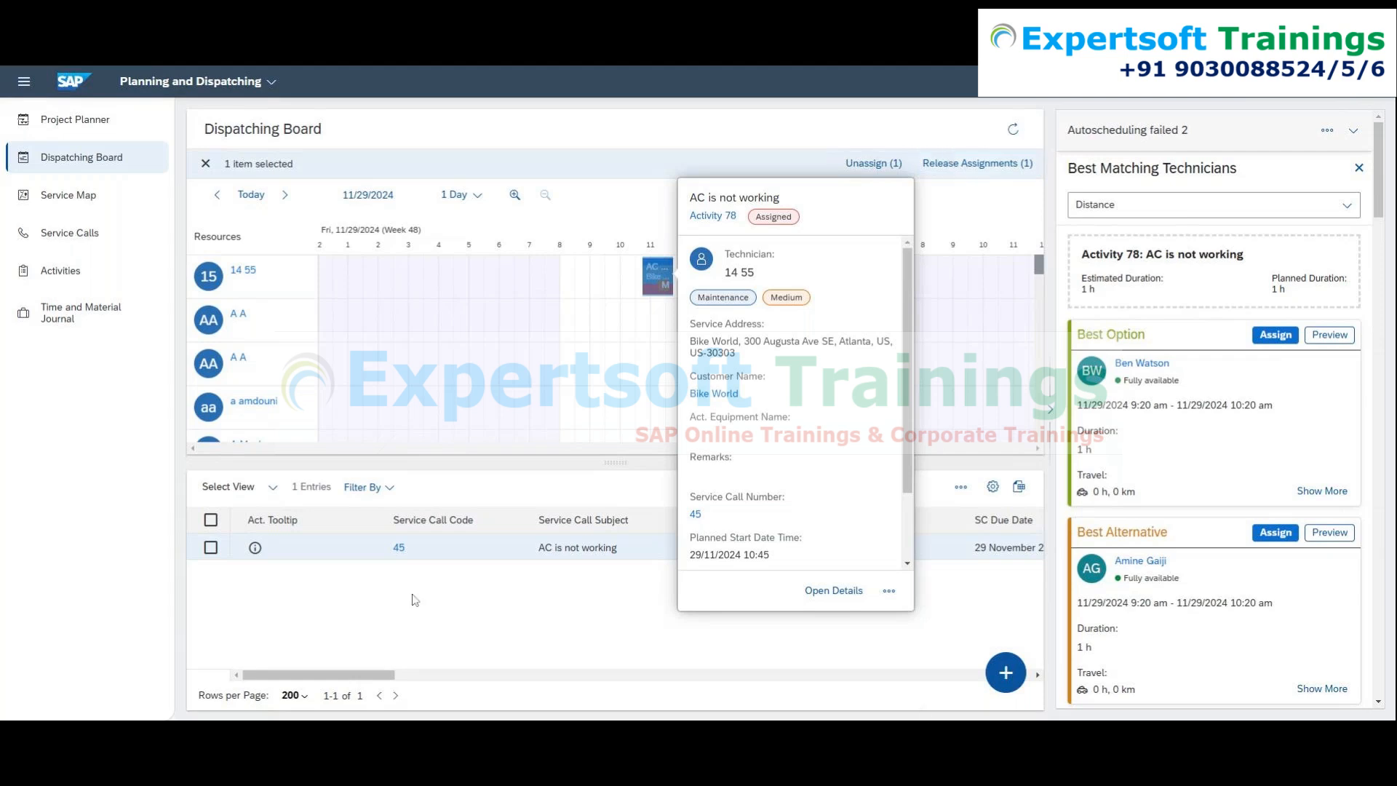
left_click(313, 634)
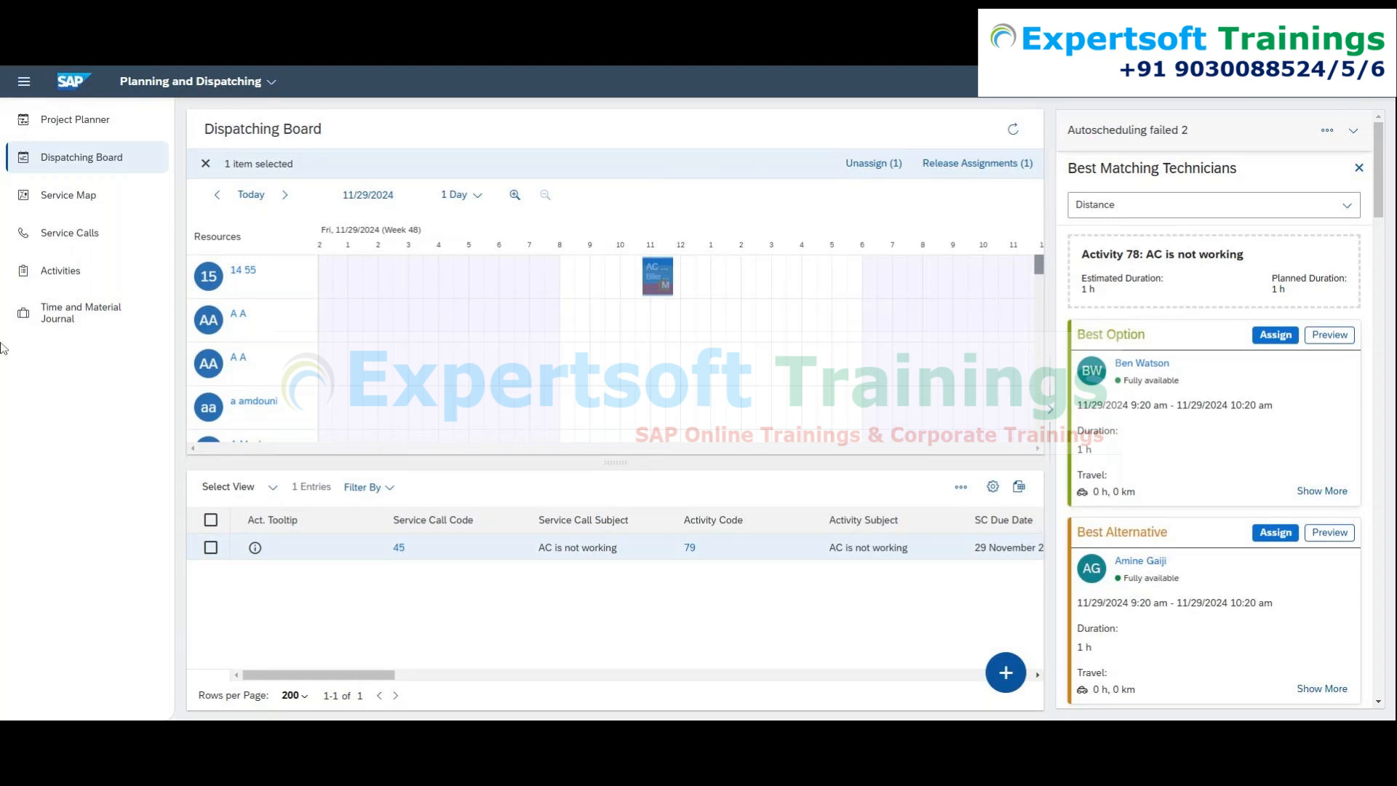
View the entries in the Time and Material Journal and return to the Dispatching Board.
left_click(55, 315)
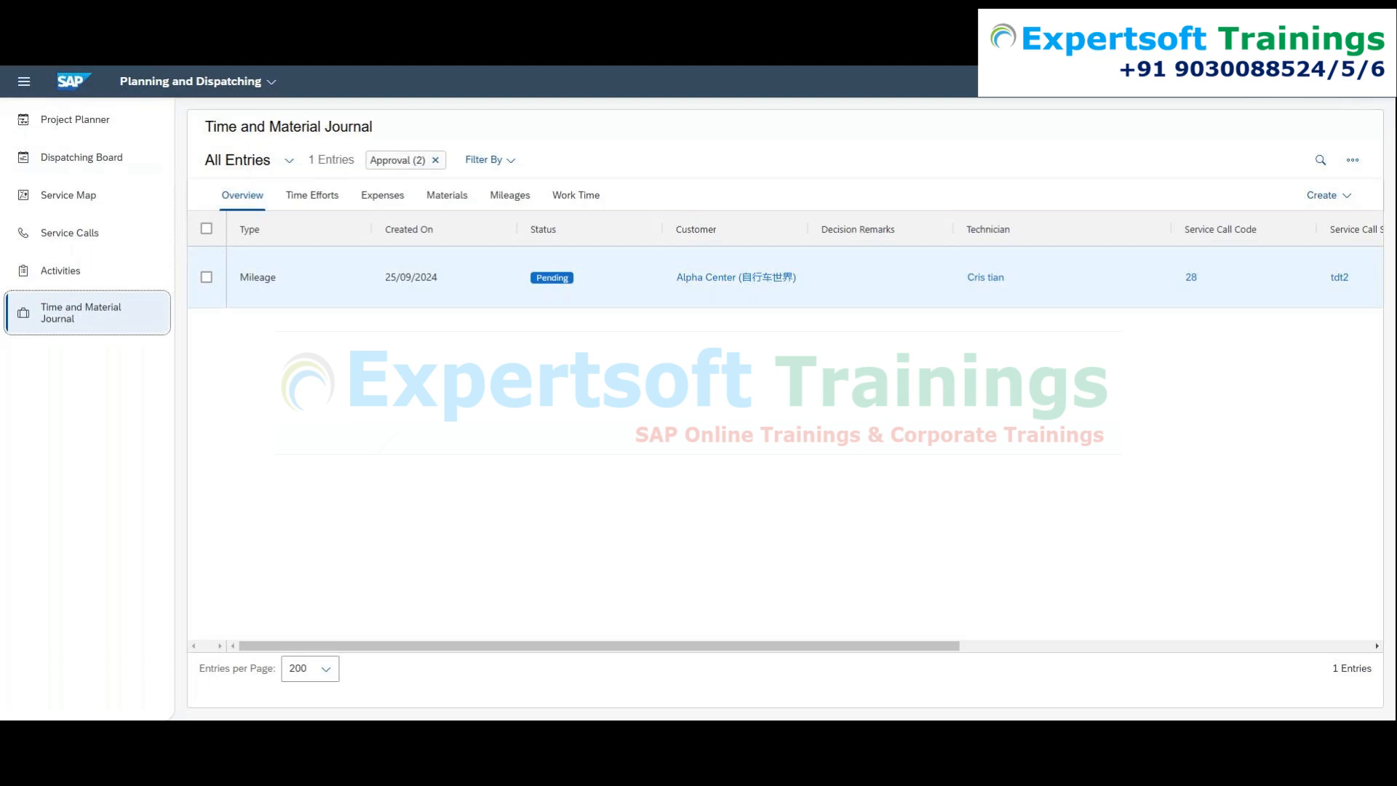
left_click(106, 158)
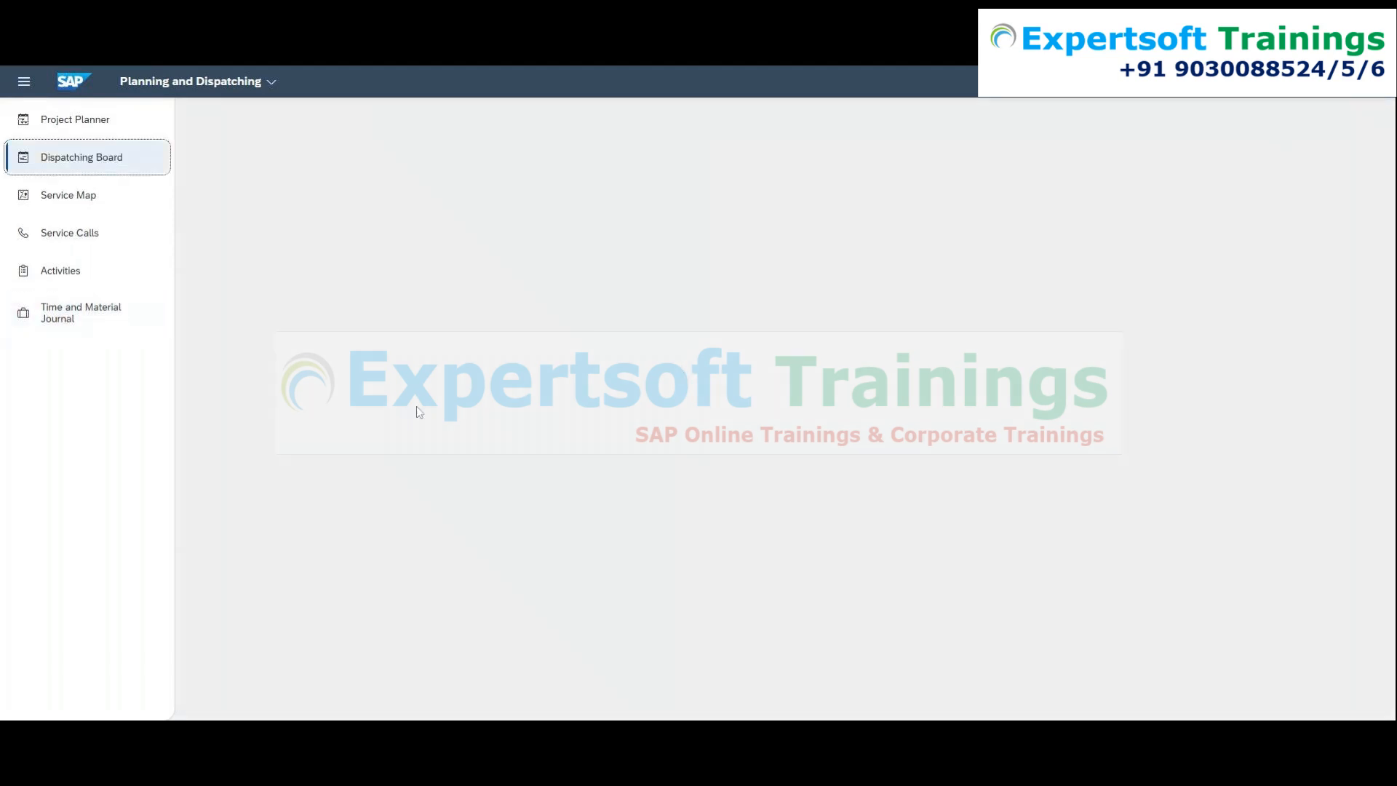